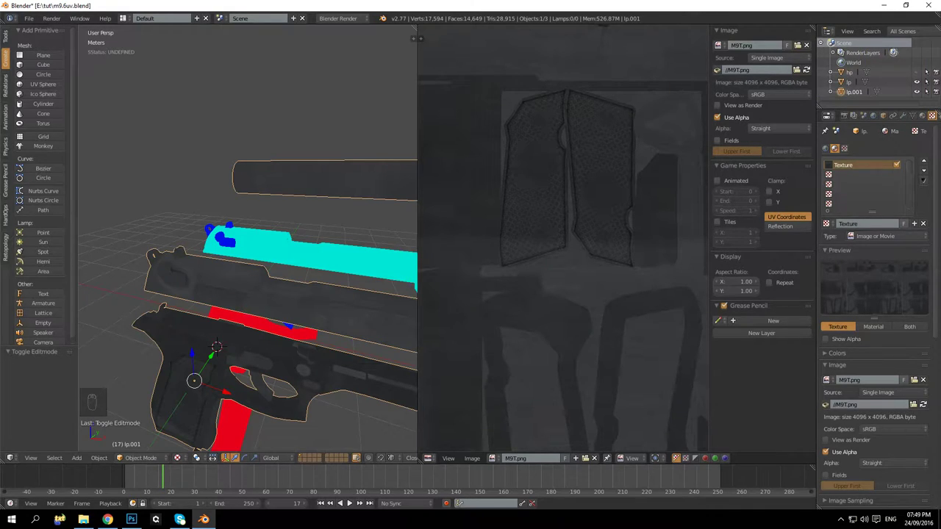
Orbit the pistol model to inspect the grip and barrel from several angles
key(alt+Tab)
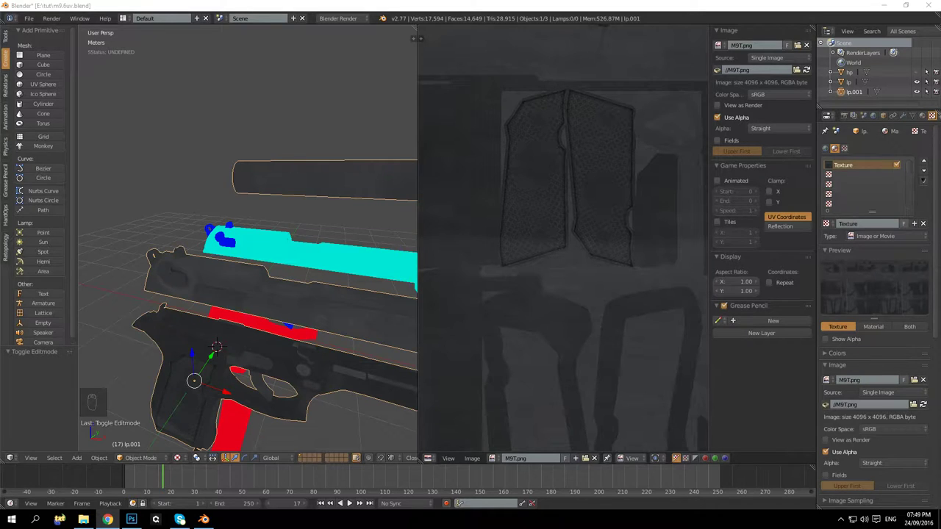
drag(345, 254, 233, 230)
drag(165, 258, 169, 160)
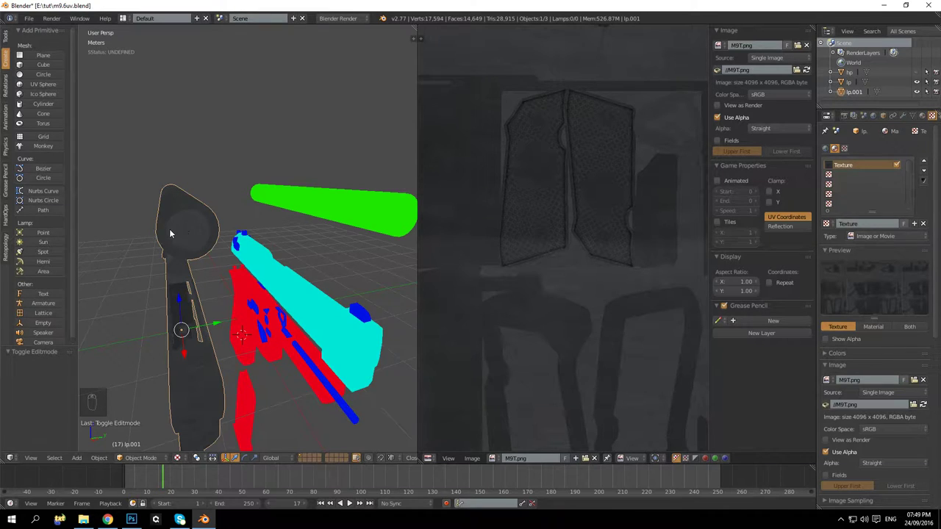
drag(169, 234, 224, 226)
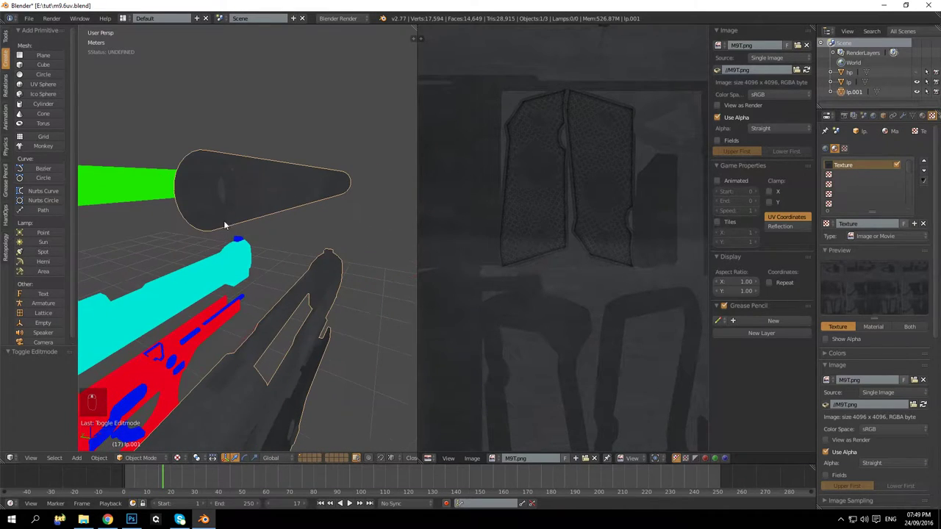
drag(228, 185, 272, 199)
drag(335, 206, 250, 265)
In Edit Mode, circle-select the central barrel-end disc to reveal its UV island
key(Tab)
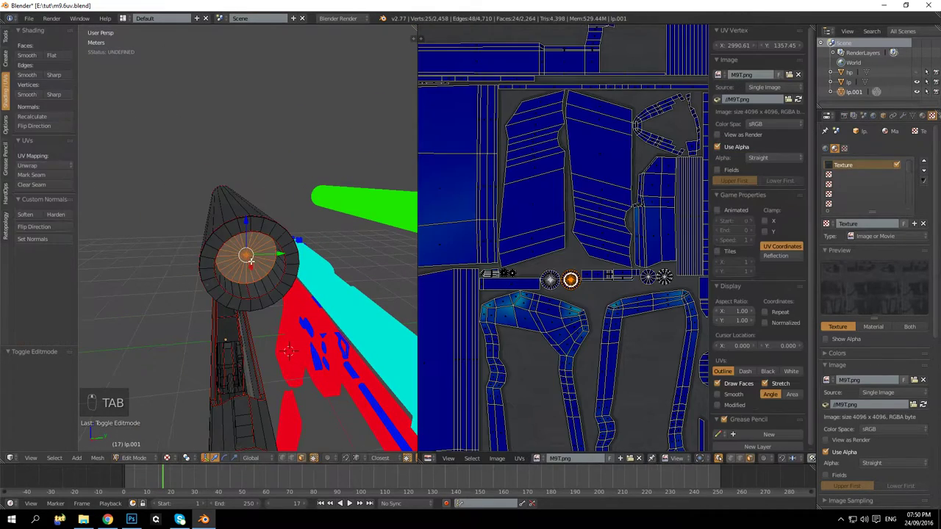
scroll(564, 315, down, 2)
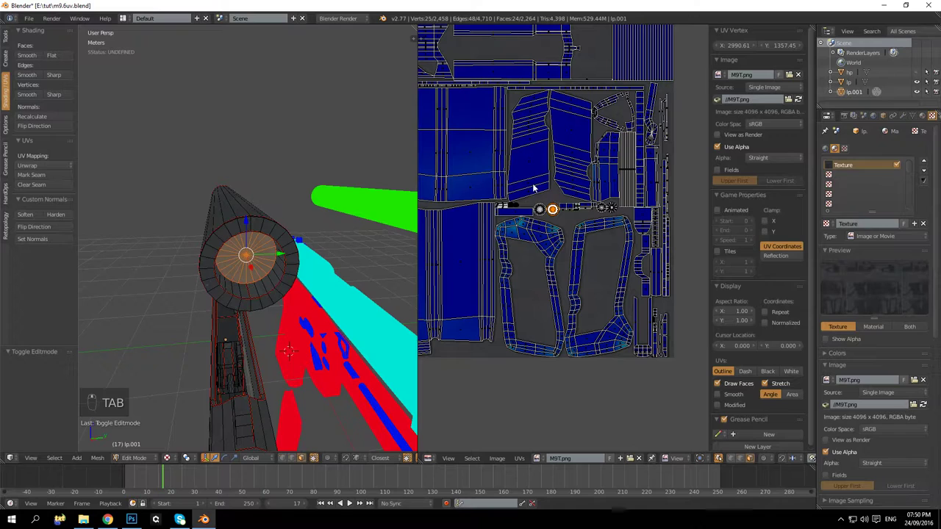
scroll(534, 189, up, 2)
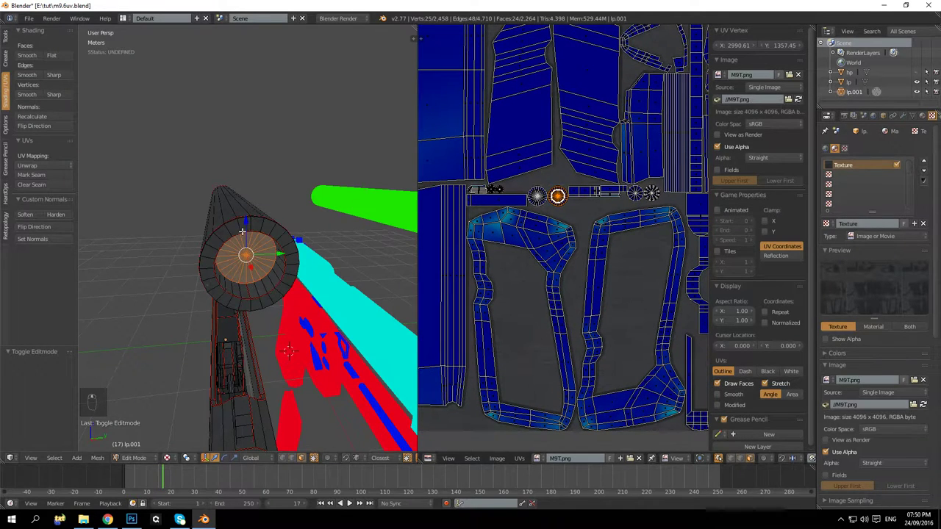
drag(241, 232, 270, 196)
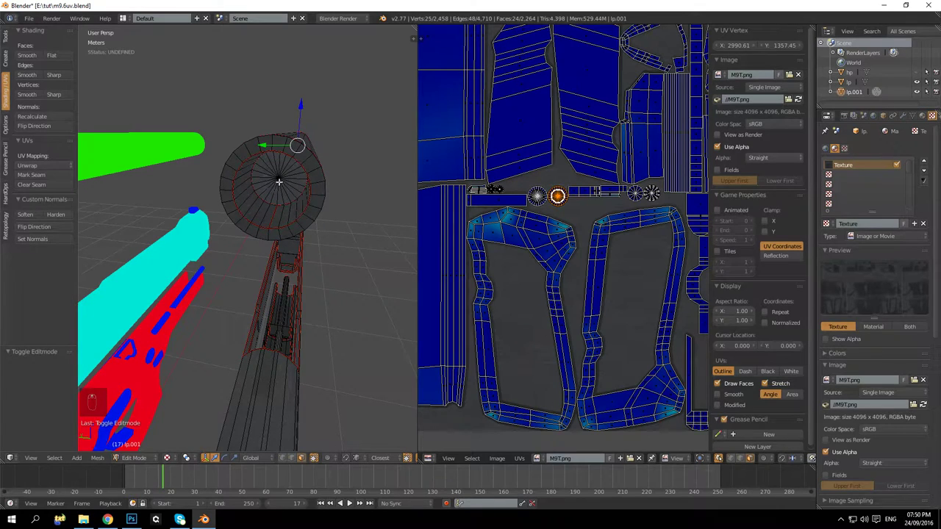
key(c)
click(279, 180)
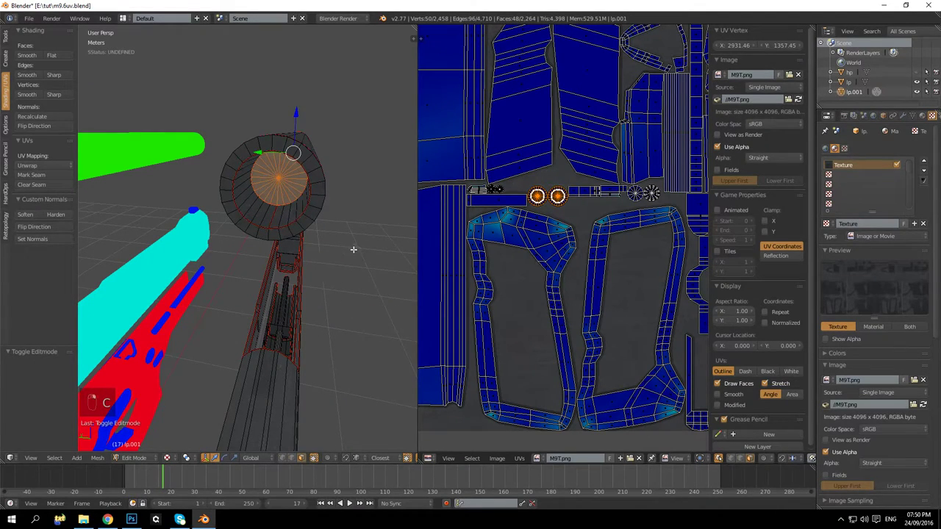
drag(368, 231, 331, 213)
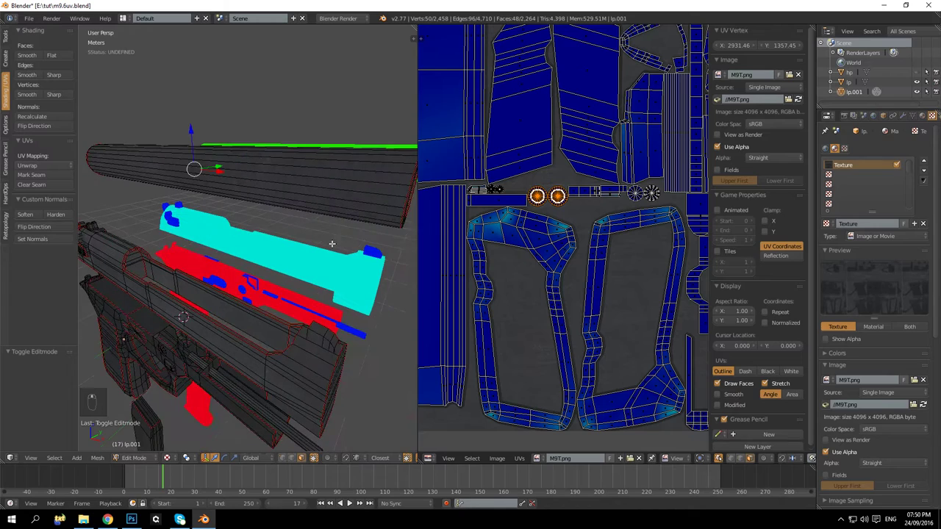
scroll(535, 175, down, 3)
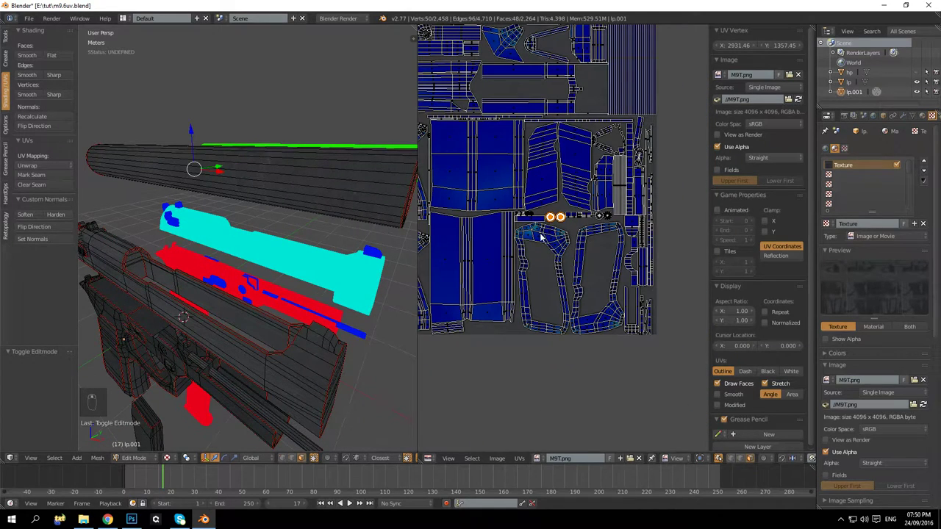
scroll(540, 235, up, 3)
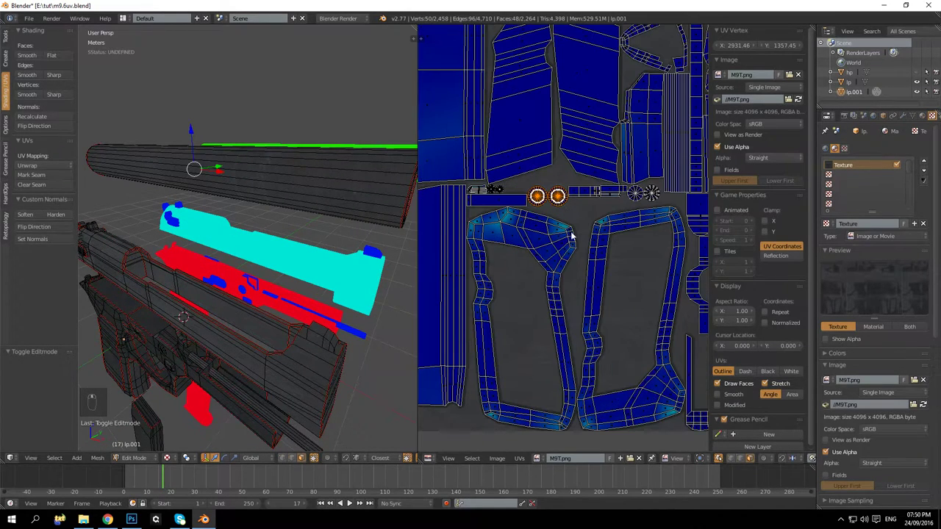
click(132, 519)
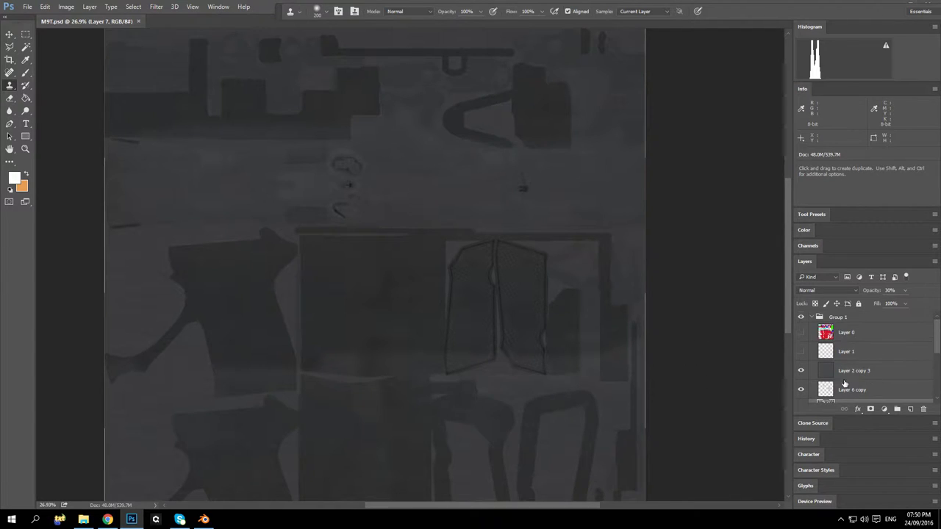
Show Layer 1's UV wireframe over the texture, zoom in, and collapse Group 1
click(800, 351)
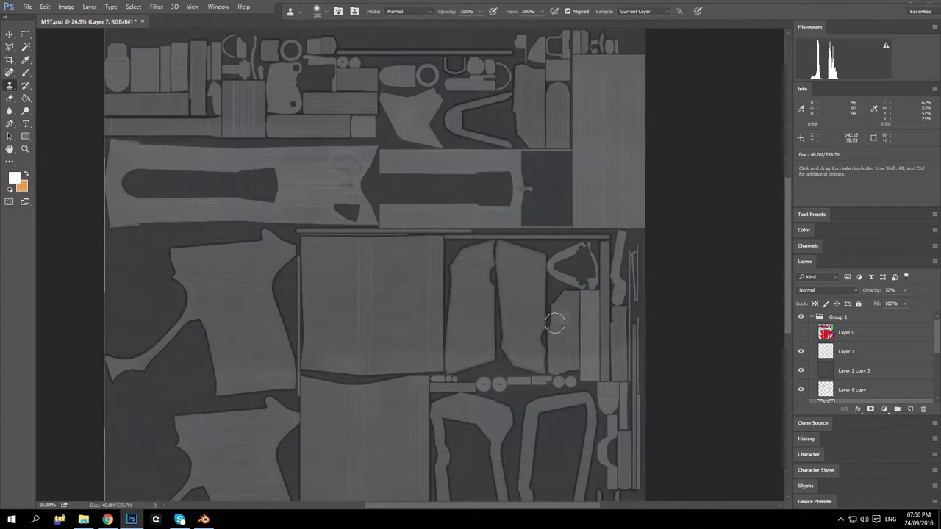
scroll(490, 420, down, 3)
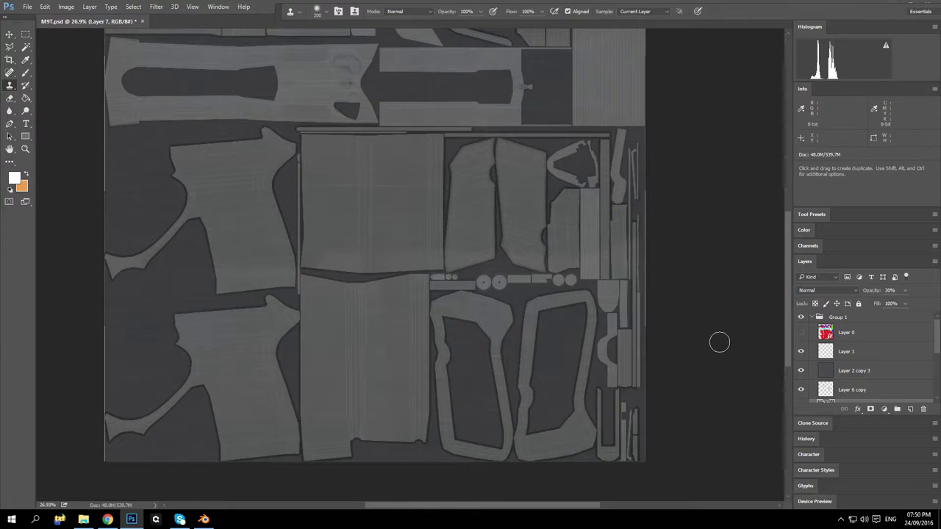
scroll(505, 309, up, 3)
scroll(504, 308, up, 3)
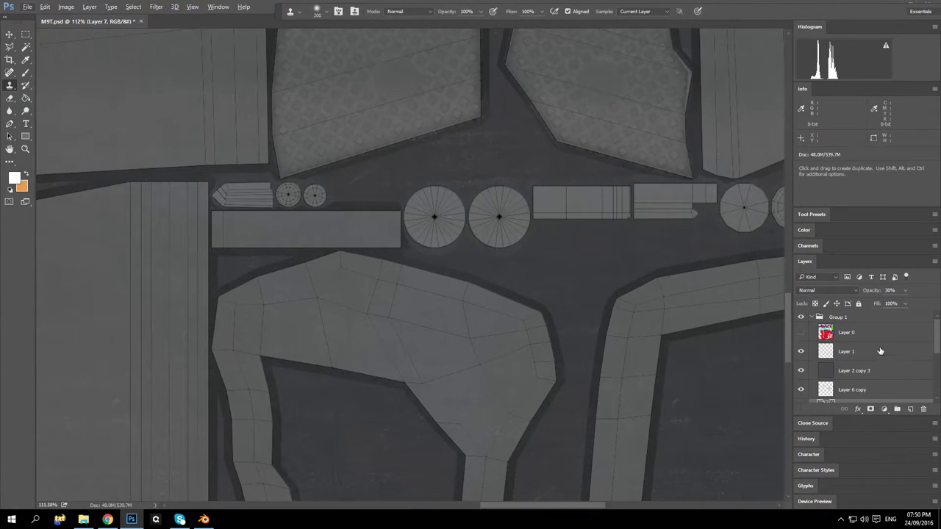
click(811, 318)
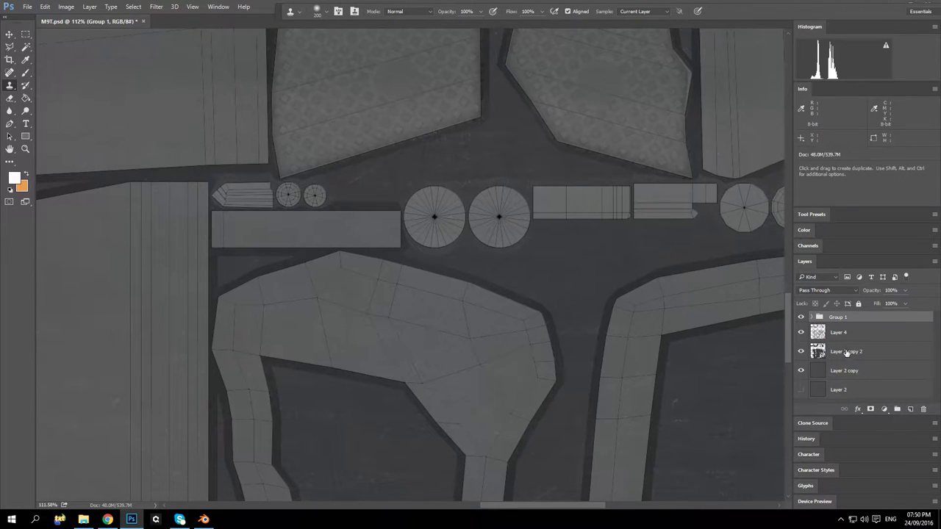
scroll(846, 352, down, 5)
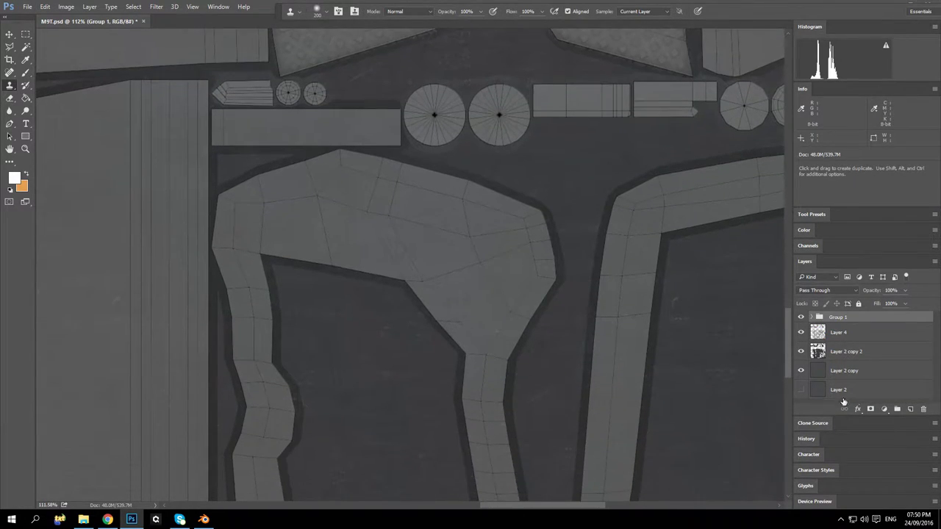
Select Layer 2, cancel its deletion to keep it, then select Layer 4
click(845, 393)
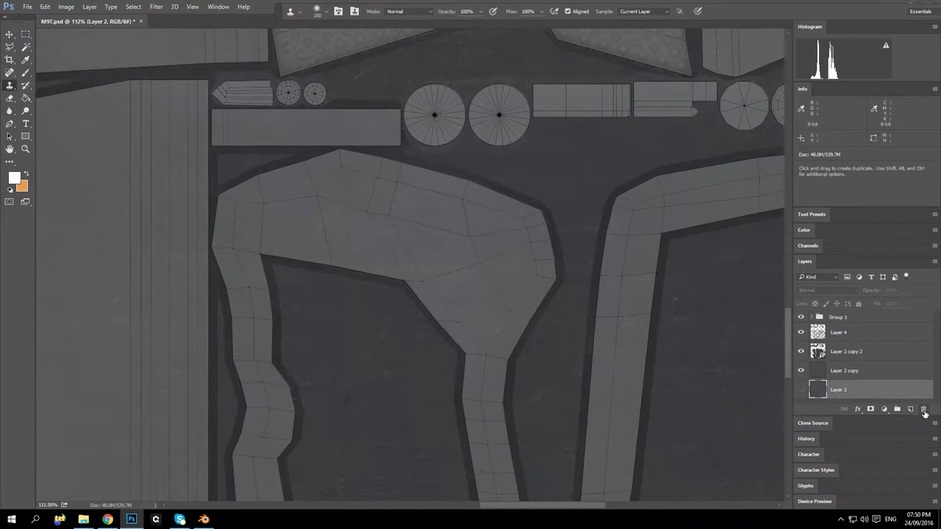
click(924, 410)
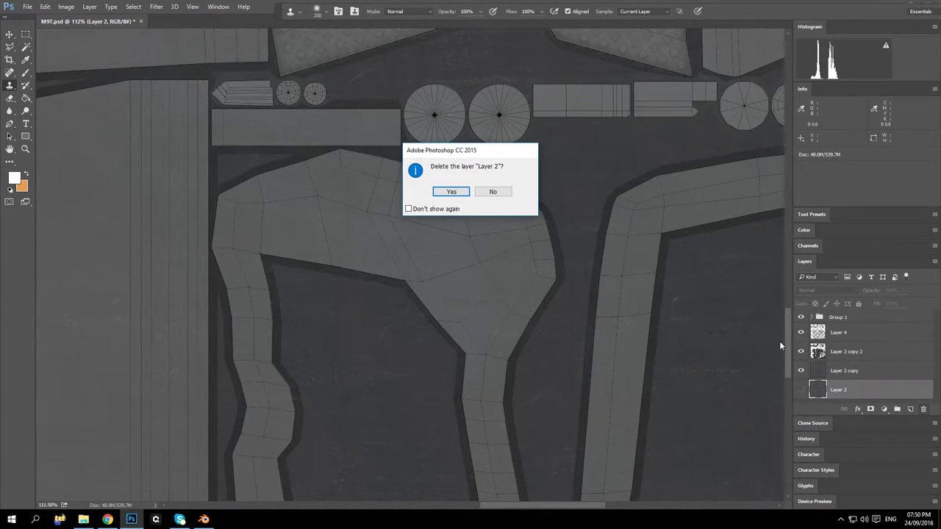
click(493, 192)
click(480, 193)
scroll(573, 268, up, 5)
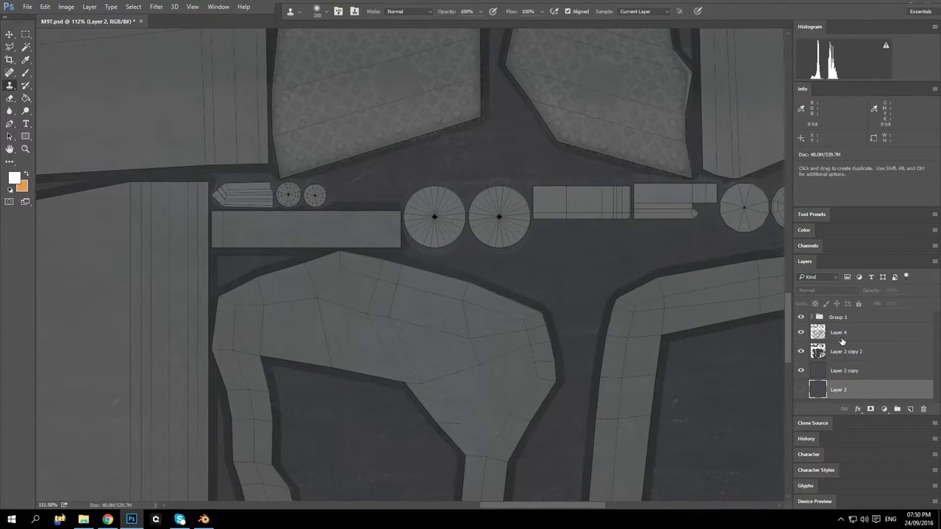
click(841, 333)
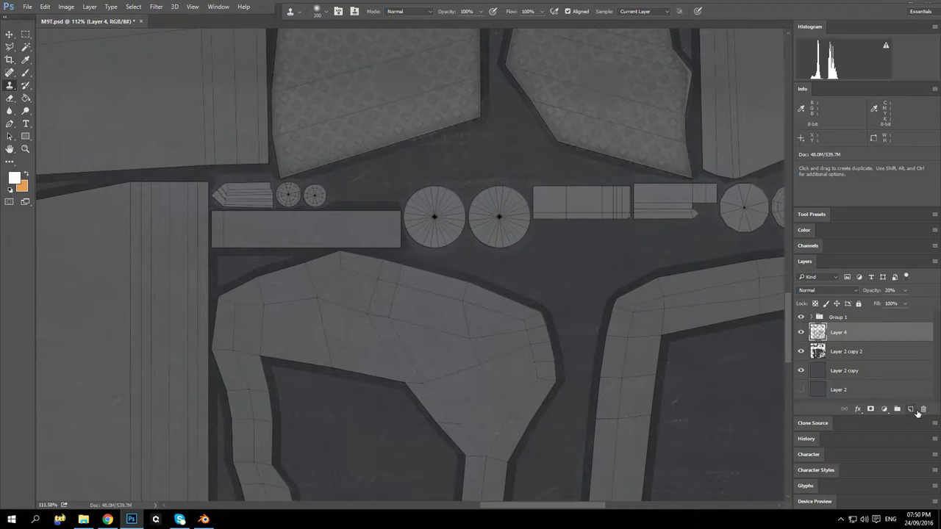
Add a new layer and marquee a rectangle around the two barrel-end circles
click(911, 409)
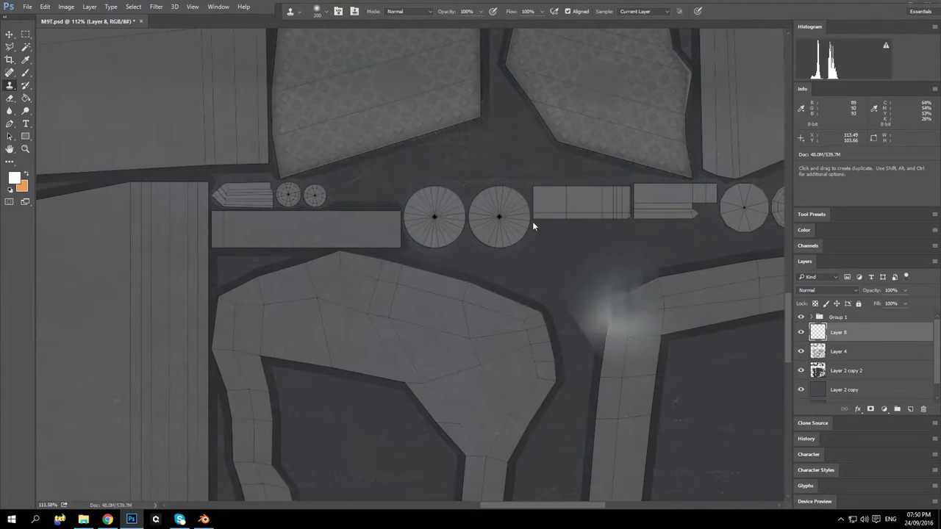
scroll(464, 231, up, 3)
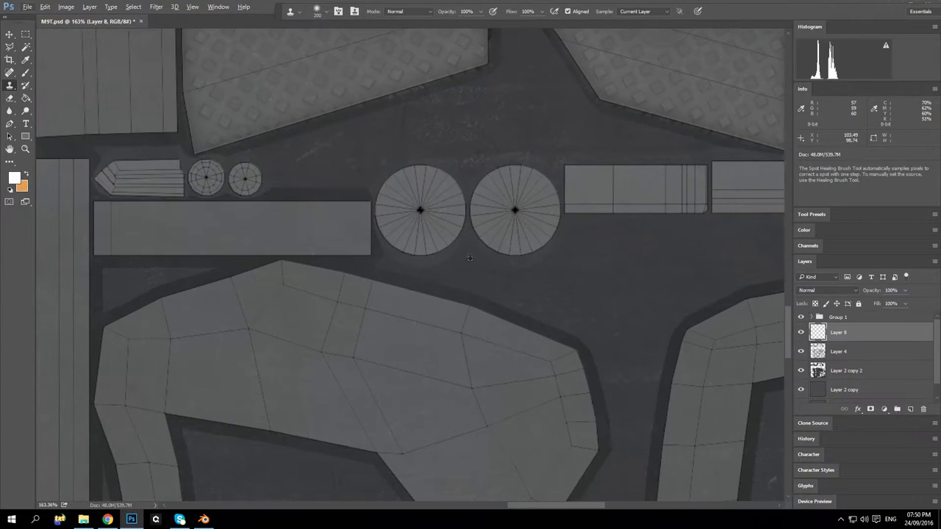
click(25, 34)
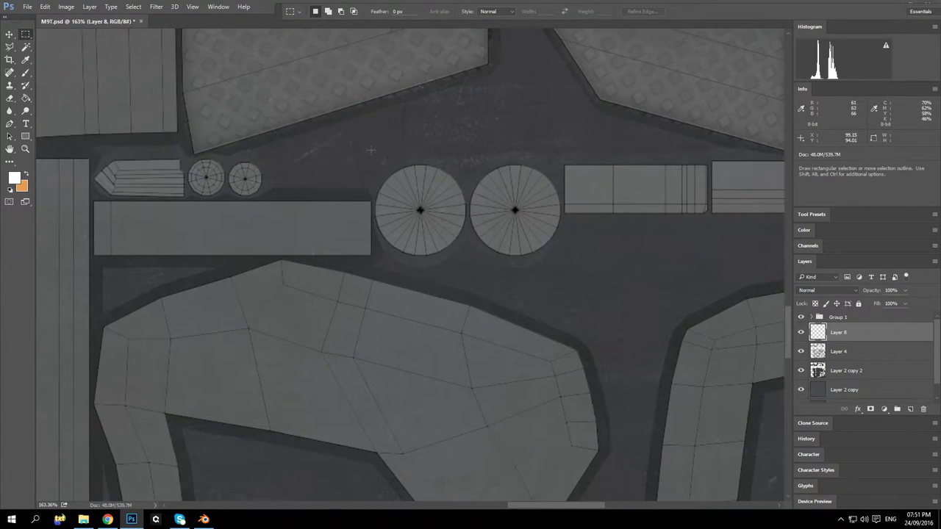
drag(374, 146, 561, 267)
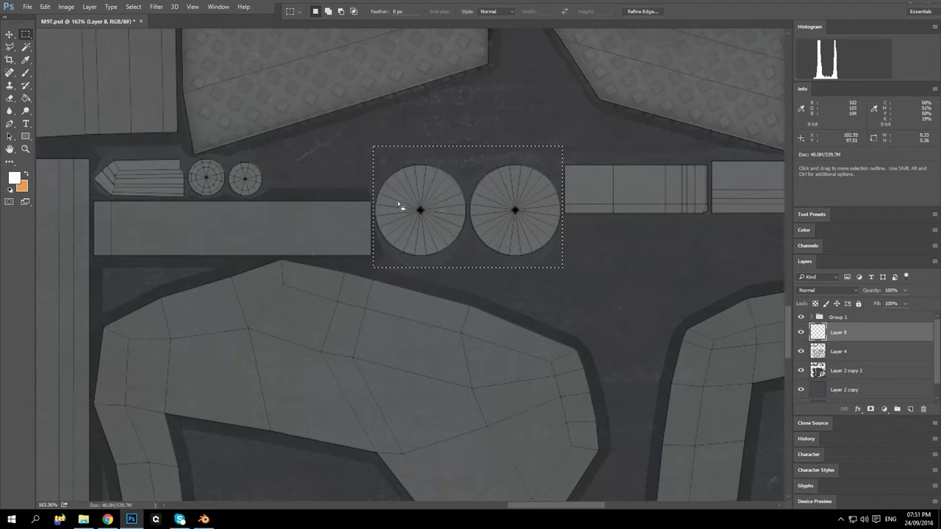
Fill the rectangle with black (000000) using the Paint Bucket, then deselect
click(25, 72)
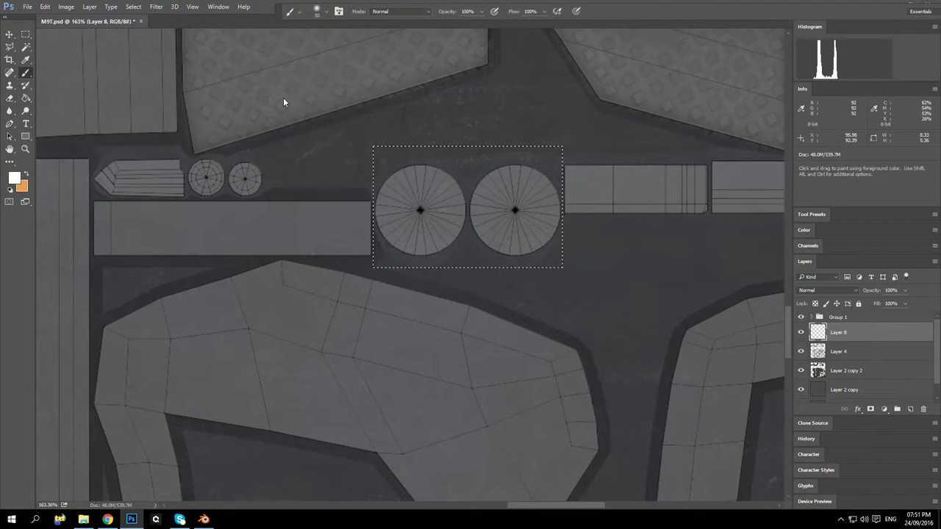
click(14, 178)
text(000000)
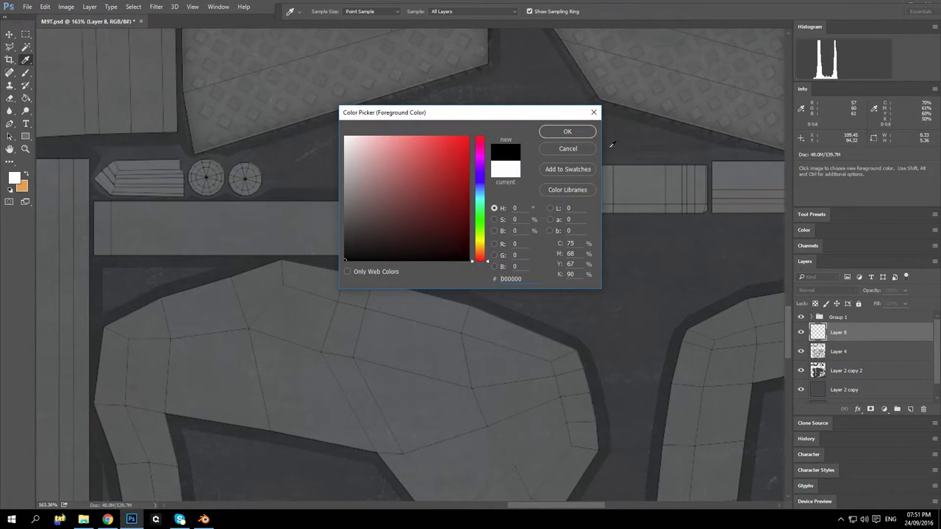
key(Return)
key(g)
click(466, 166)
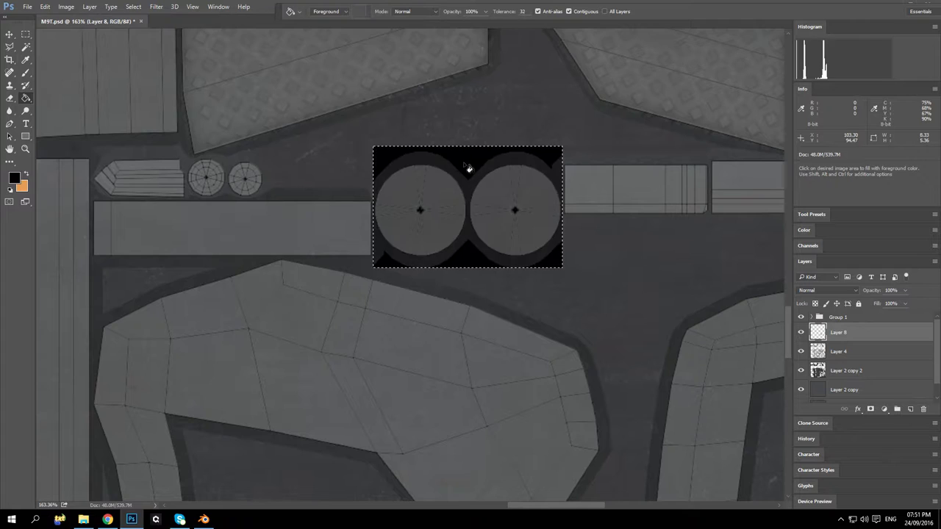
click(26, 34)
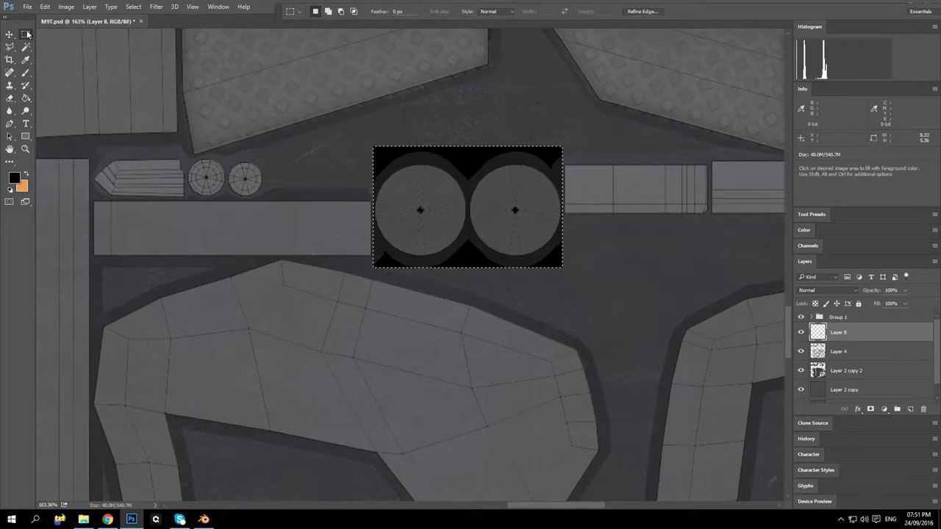
click(389, 211)
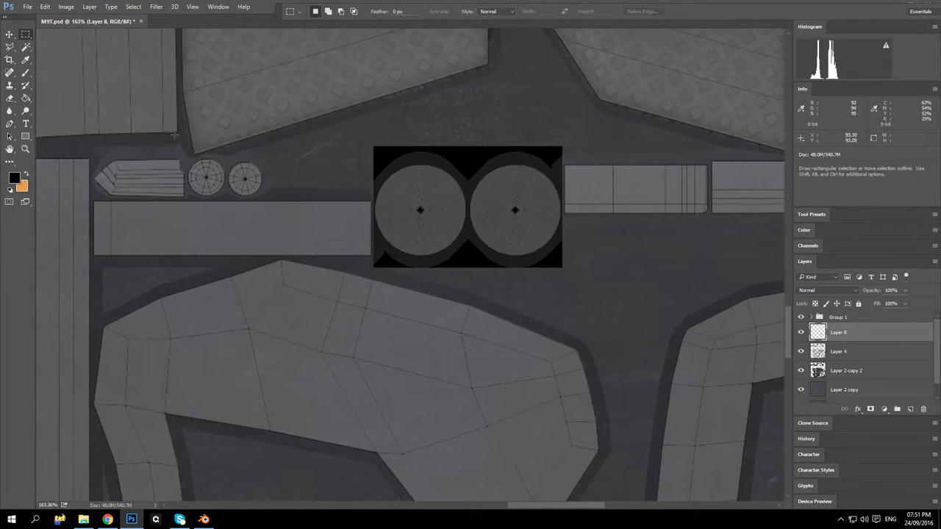
Save the texture in PNG format over the existing M9T.png, accepting the PNG options
click(27, 6)
click(44, 111)
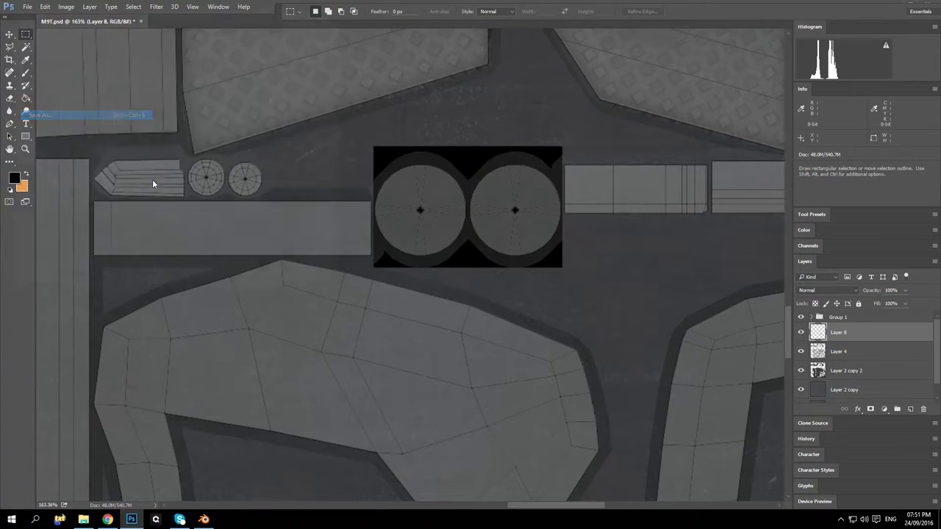
click(196, 198)
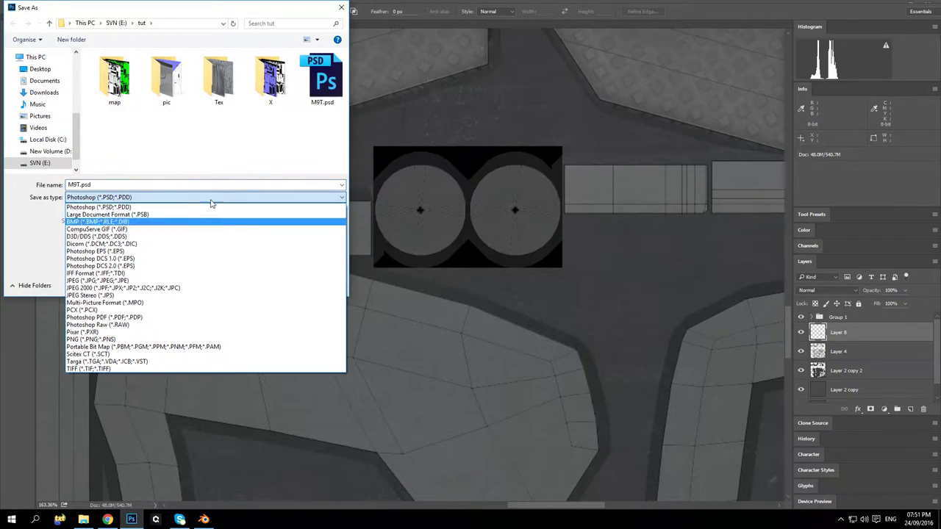
click(162, 339)
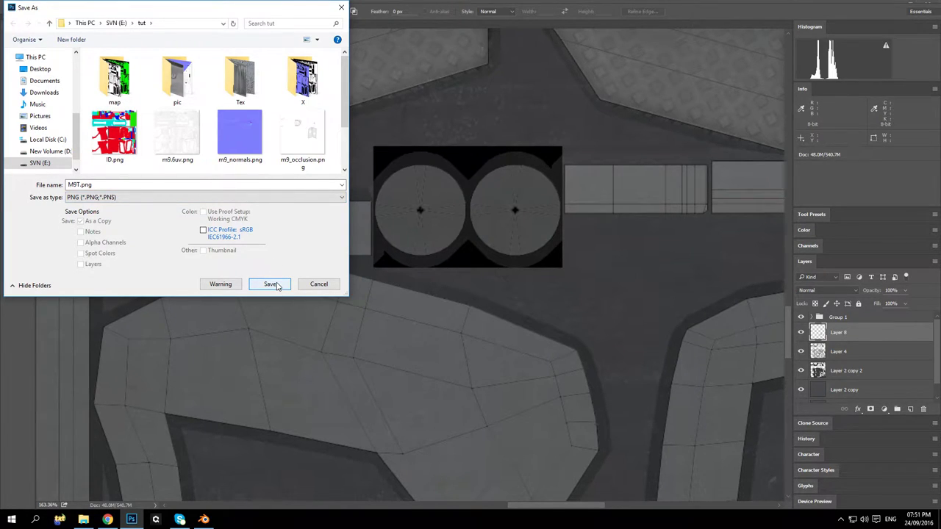
click(271, 285)
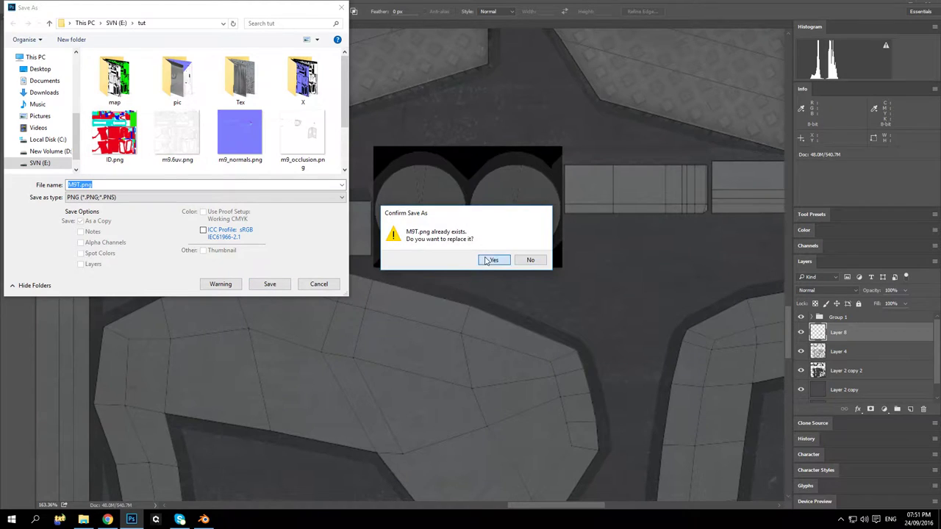
click(494, 260)
click(263, 169)
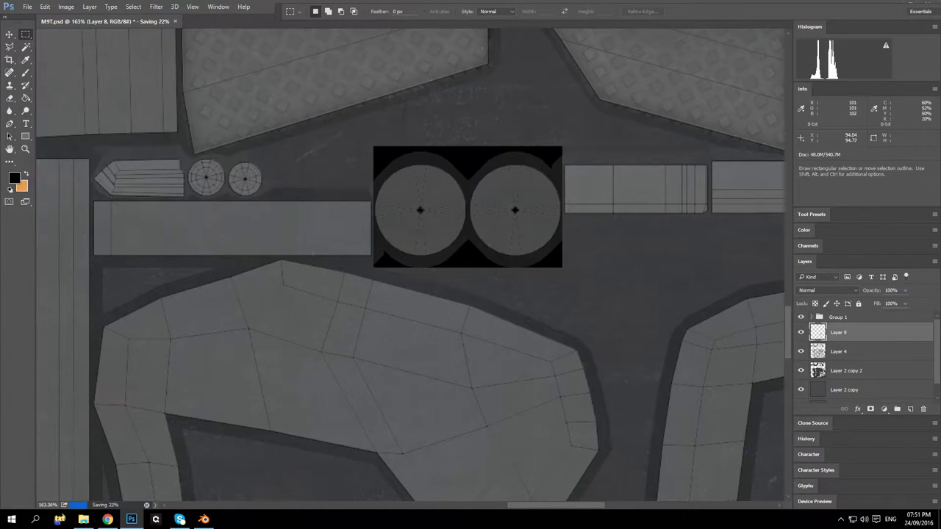
click(204, 520)
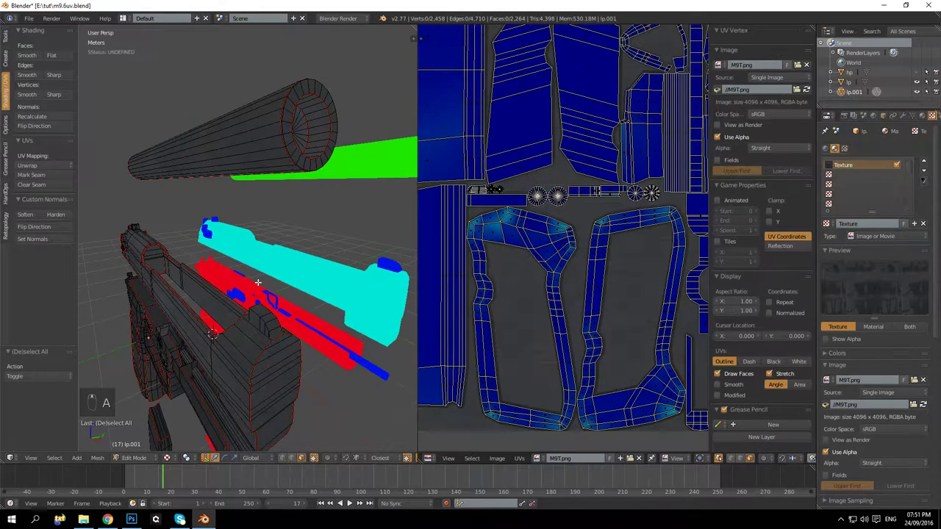
Deselect all, return to Object Mode, and orbit to view the green pistol part
key(a)
scroll(214, 240, up, 5)
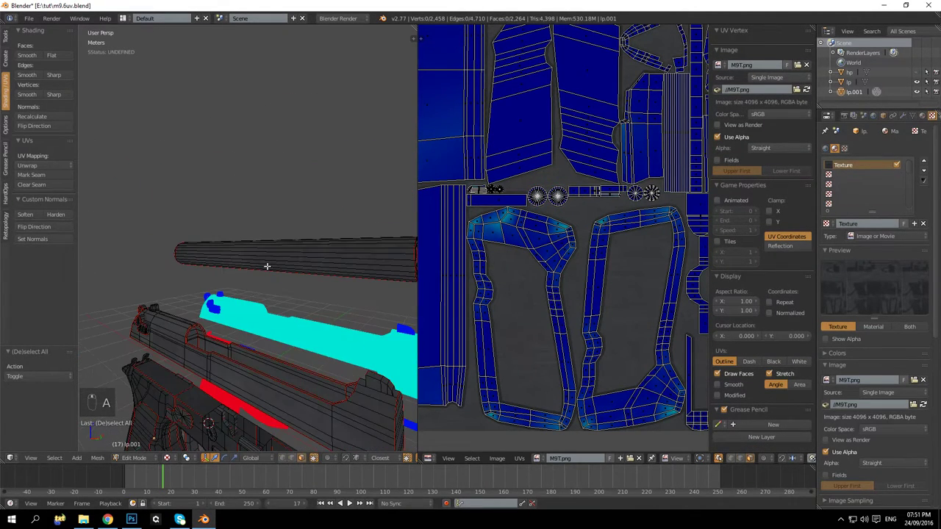
scroll(271, 267, down, 2)
key(Tab)
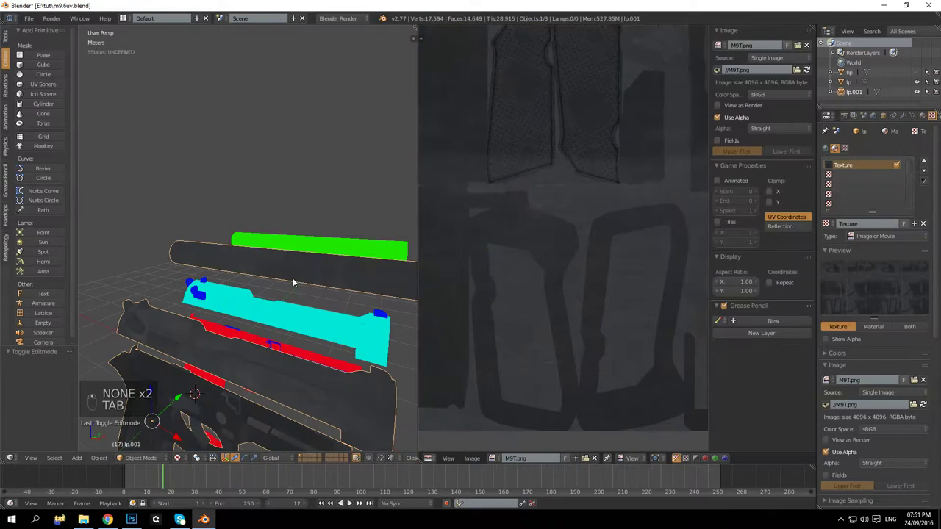
drag(304, 277, 259, 252)
scroll(458, 204, up, 2)
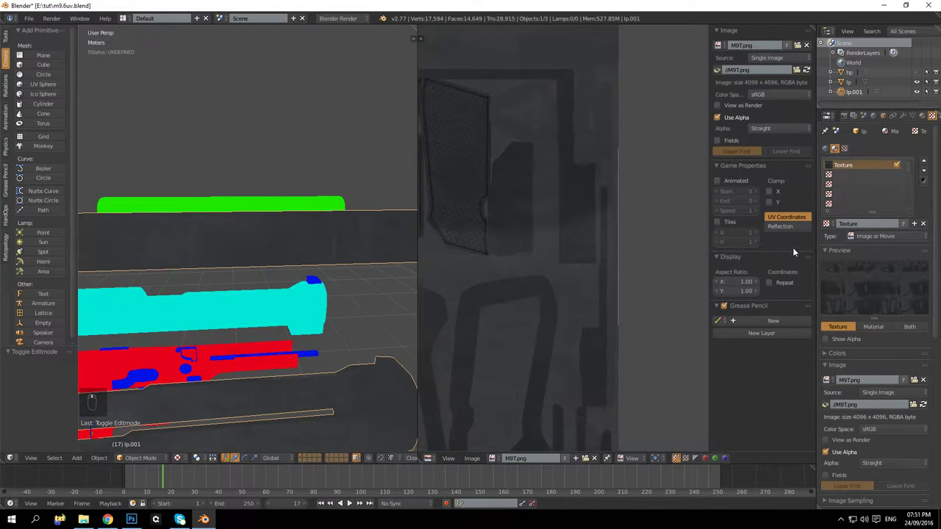
scroll(581, 208, down, 3)
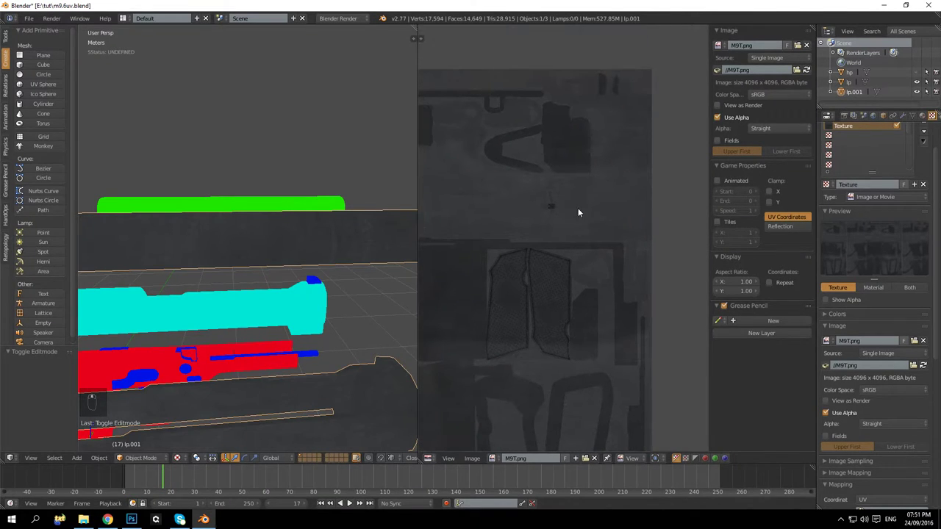
scroll(328, 203, up, 1)
drag(327, 203, 268, 143)
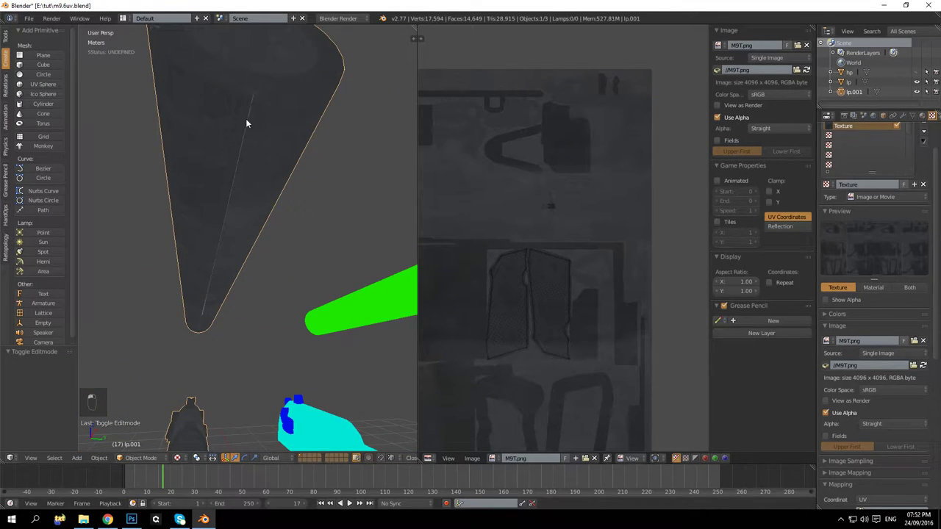
Toggle Edit Mode on and off to compare the UV islands with the texture
key(Tab)
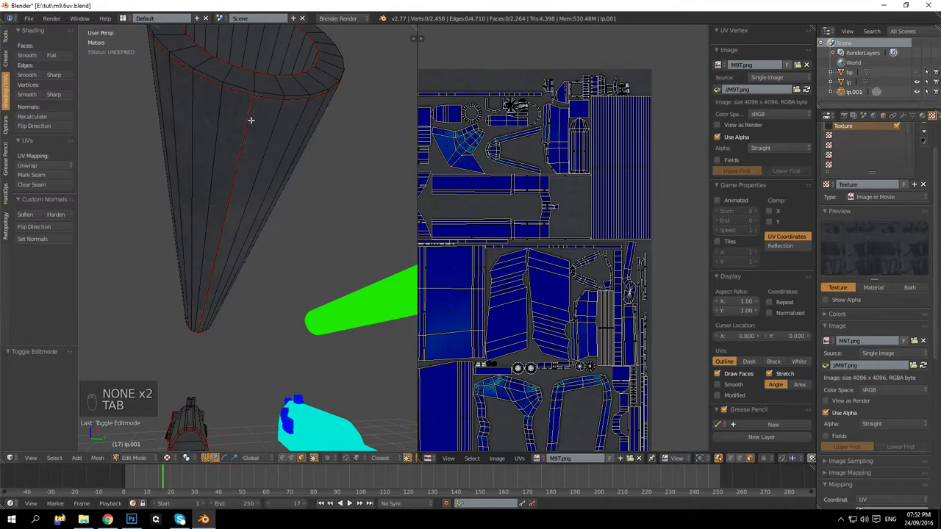
scroll(625, 154, up, 5)
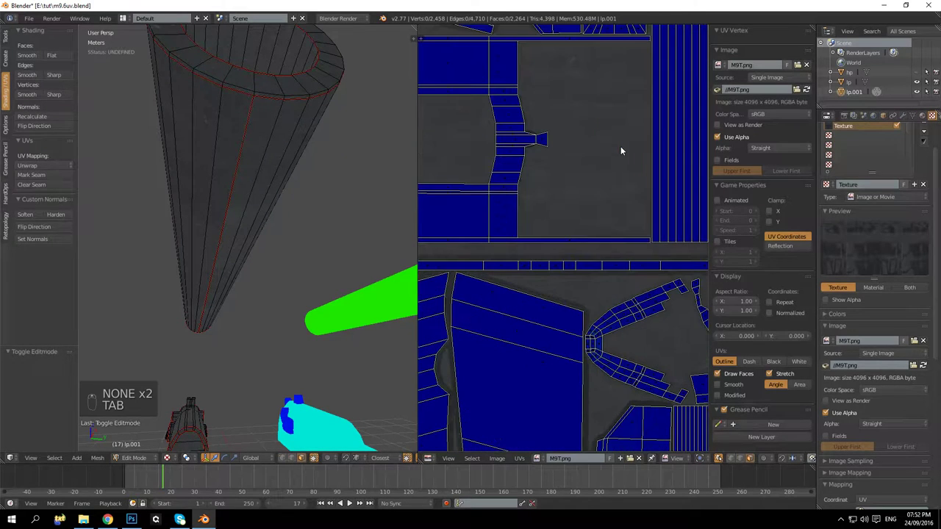
scroll(621, 145, down, 5)
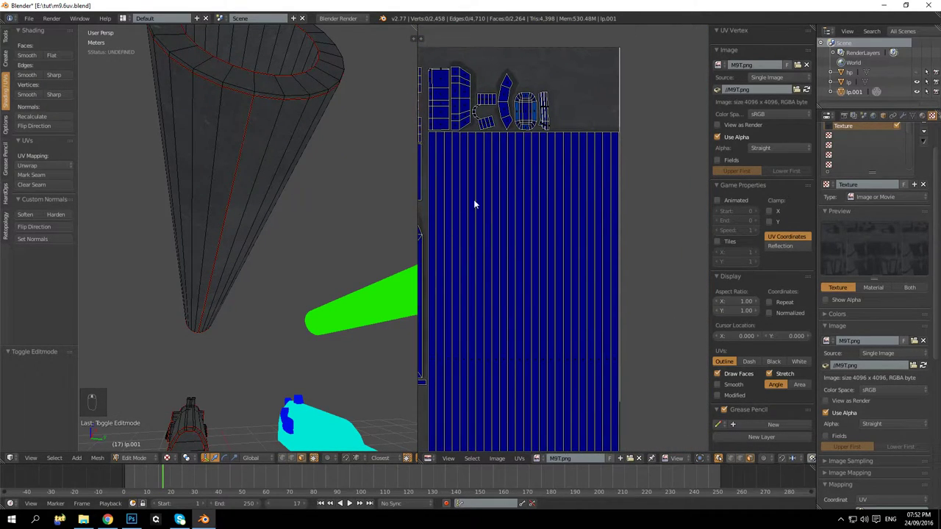
key(Tab)
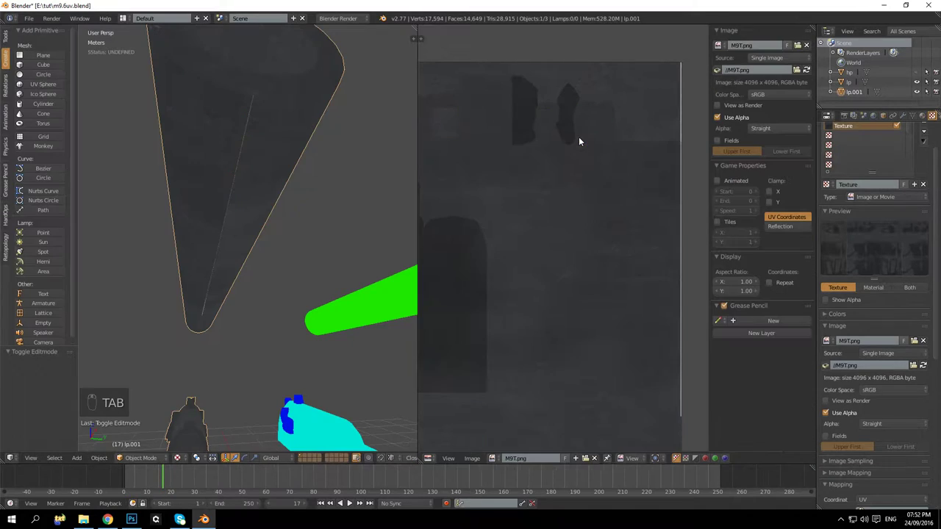
key(Tab)
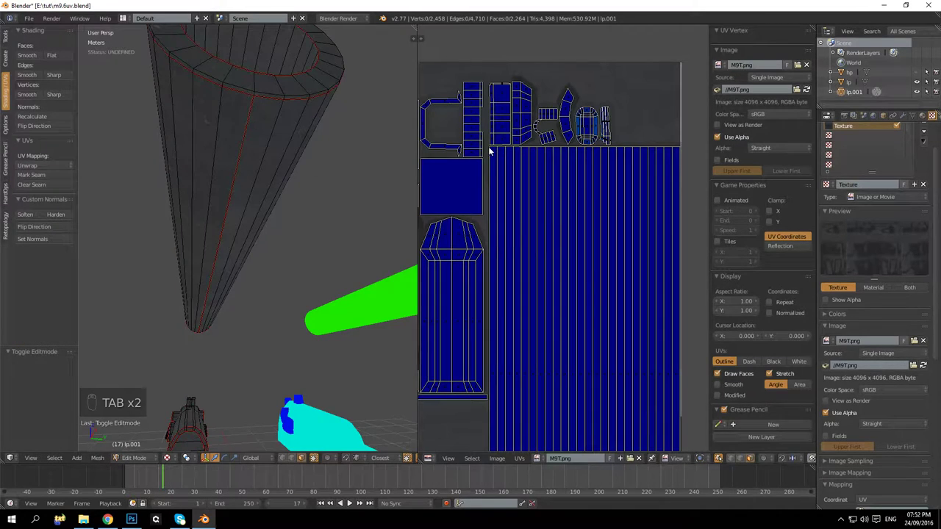
key(Tab)
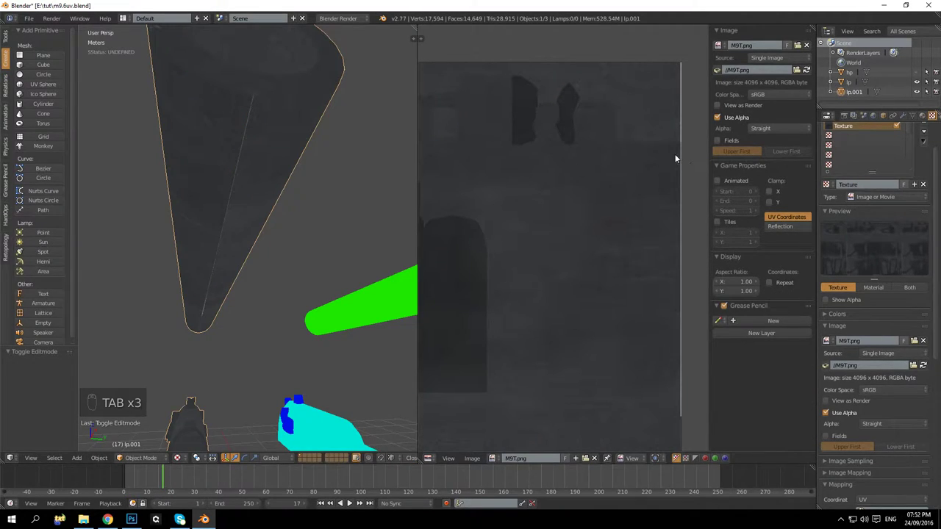
key(Tab)
key(Tab)
Pan and zoom around the 4096 x 4096 M9T.png texture beside the model
drag(671, 138, 530, 208)
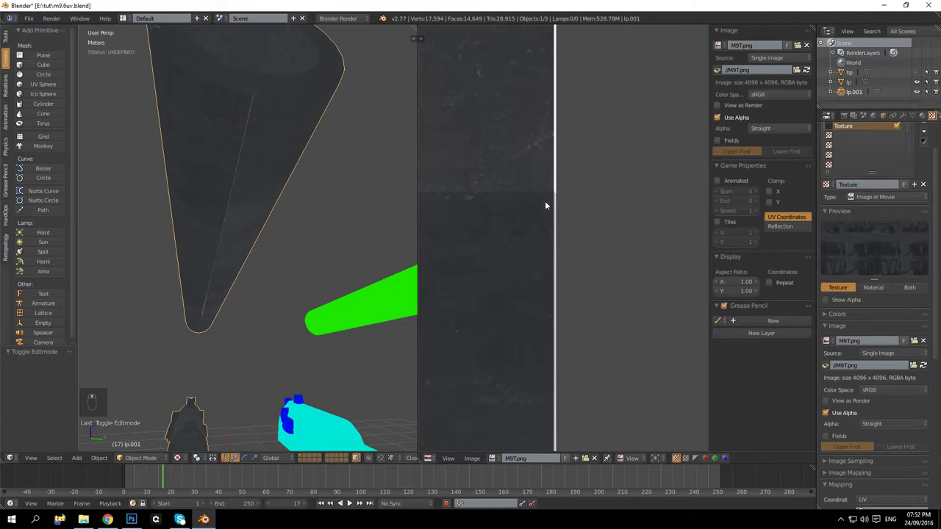
scroll(545, 201, down, 2)
scroll(548, 228, down, 3)
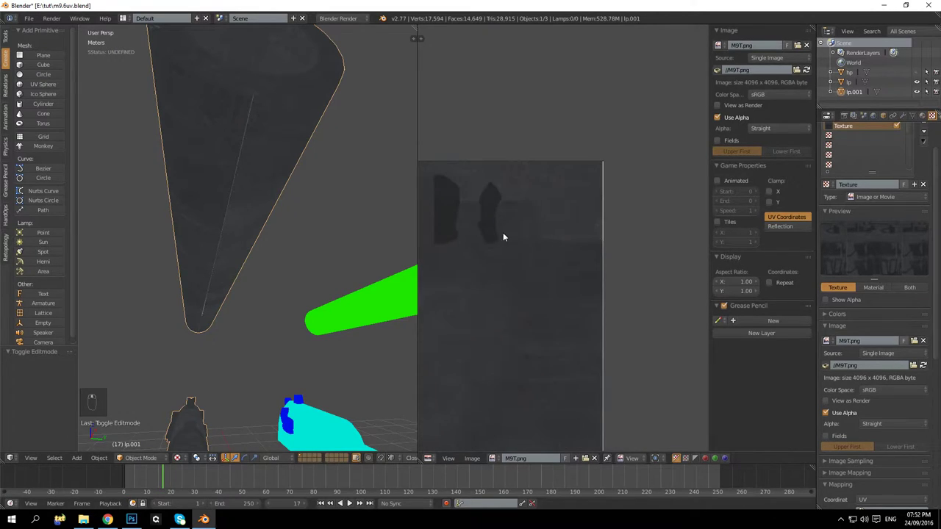
scroll(544, 227, up, 2)
scroll(653, 225, down, 1)
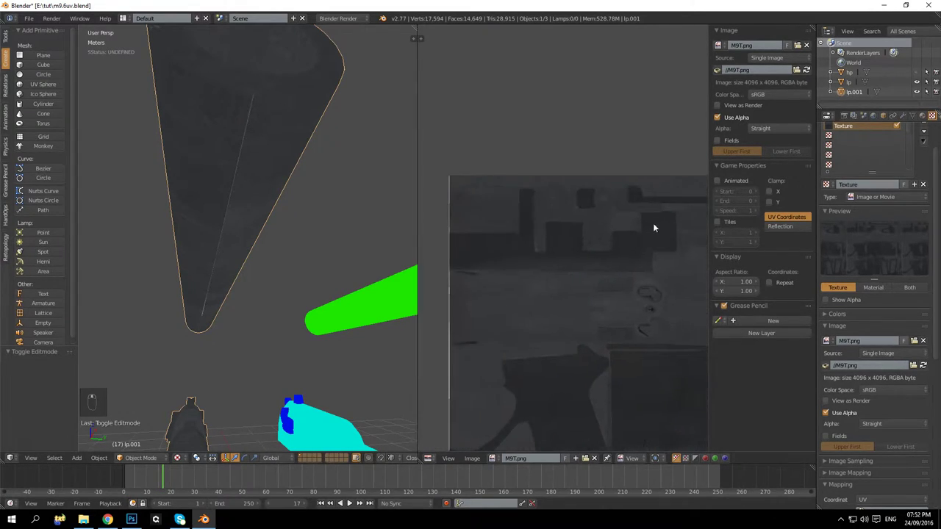
scroll(529, 176, down, 1)
scroll(506, 164, down, 2)
scroll(554, 221, up, 2)
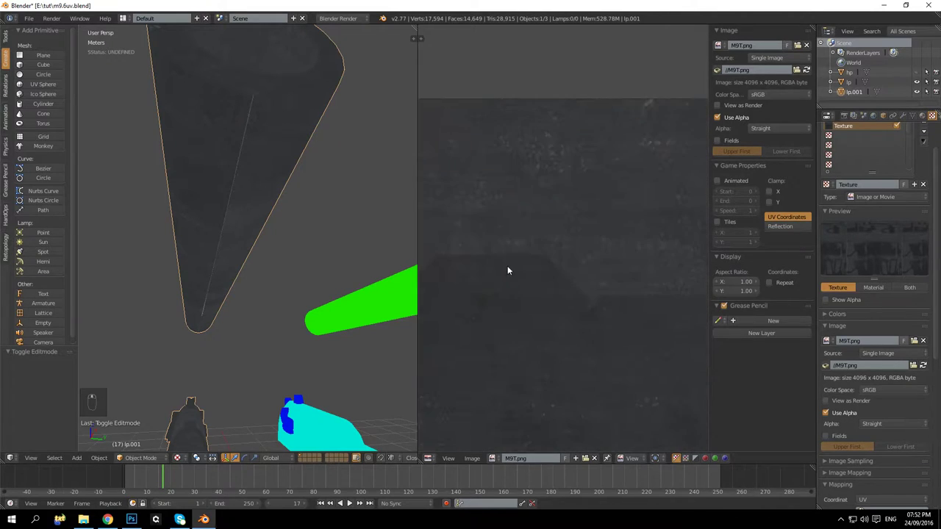
scroll(507, 266, down, 1)
scroll(565, 208, up, 1)
scroll(541, 263, down, 2)
scroll(593, 231, down, 1)
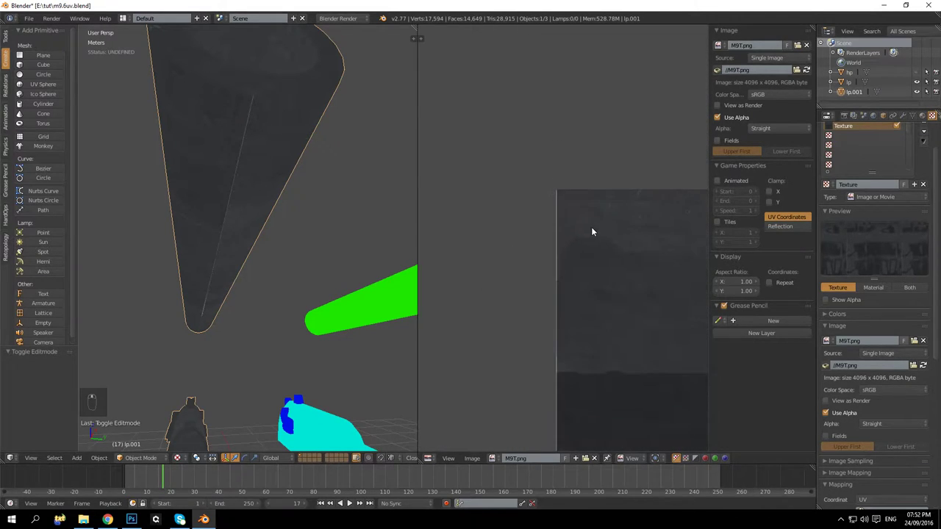
scroll(491, 214, up, 2)
scroll(600, 230, down, 2)
scroll(581, 227, up, 2)
scroll(573, 213, up, 1)
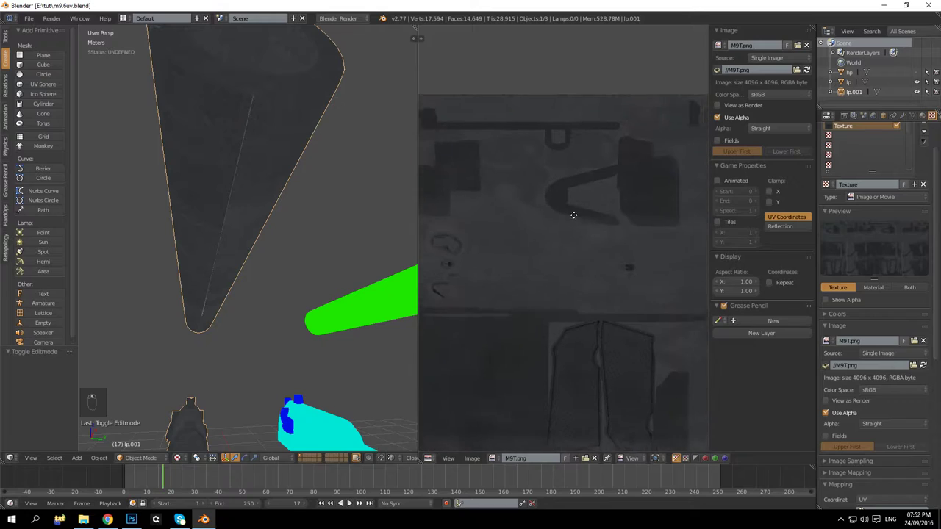
scroll(574, 213, down, 1)
scroll(543, 247, down, 1)
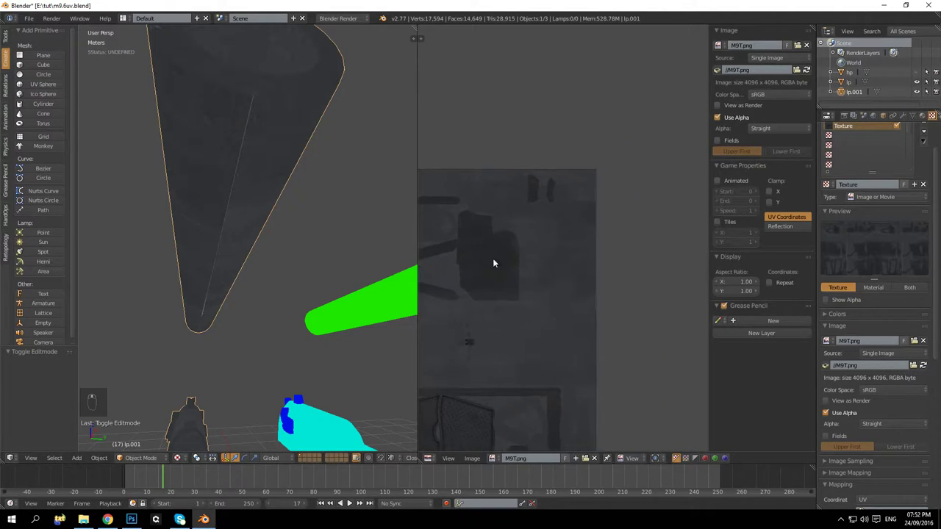
scroll(566, 235, up, 2)
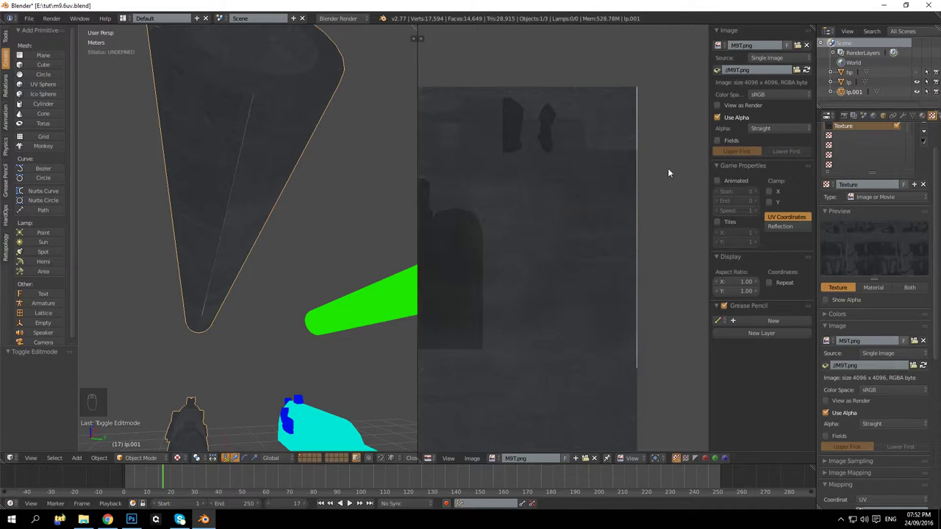
scroll(666, 184, down, 2)
scroll(460, 210, down, 1)
scroll(488, 204, up, 1)
scroll(487, 203, up, 1)
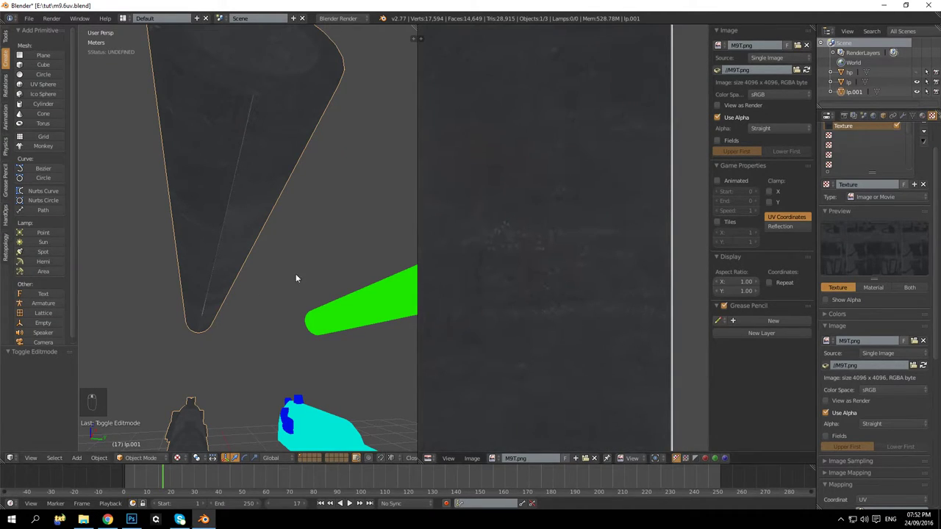
Orbit the pistol end-on, side-on and from the rear to check the updated texture
drag(260, 258, 211, 318)
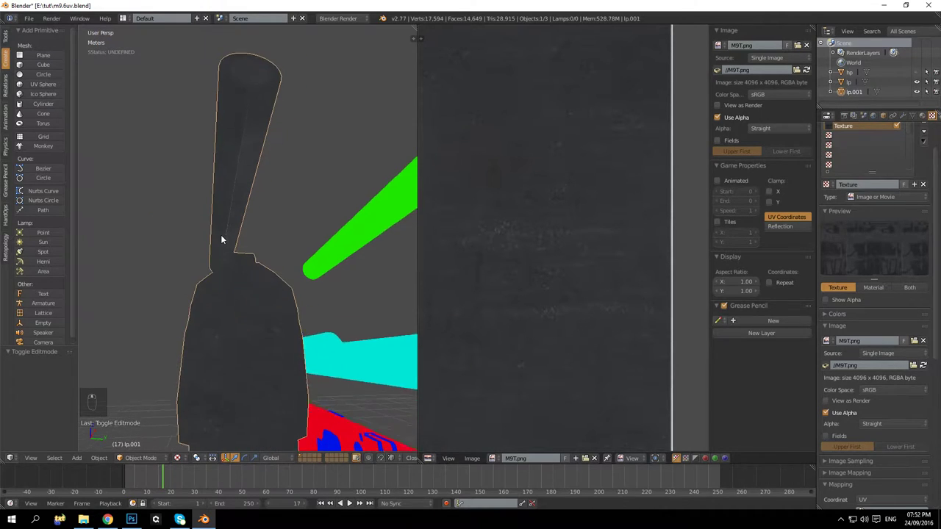
drag(222, 239, 239, 273)
drag(258, 381, 238, 197)
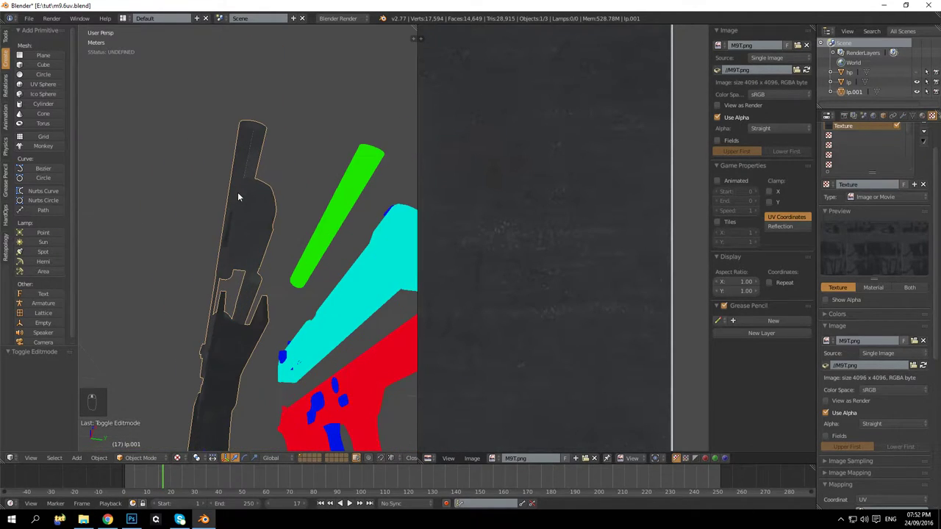
drag(193, 241, 264, 219)
drag(242, 291, 345, 302)
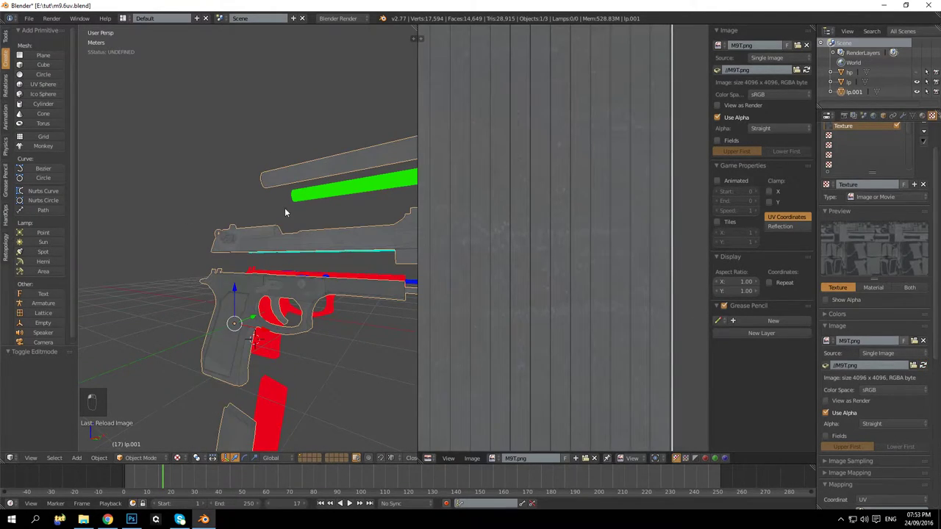
drag(286, 212, 222, 259)
In face select mode, shortest-path select the barrel's arched-end faces and frame their UV islands
key(Tab)
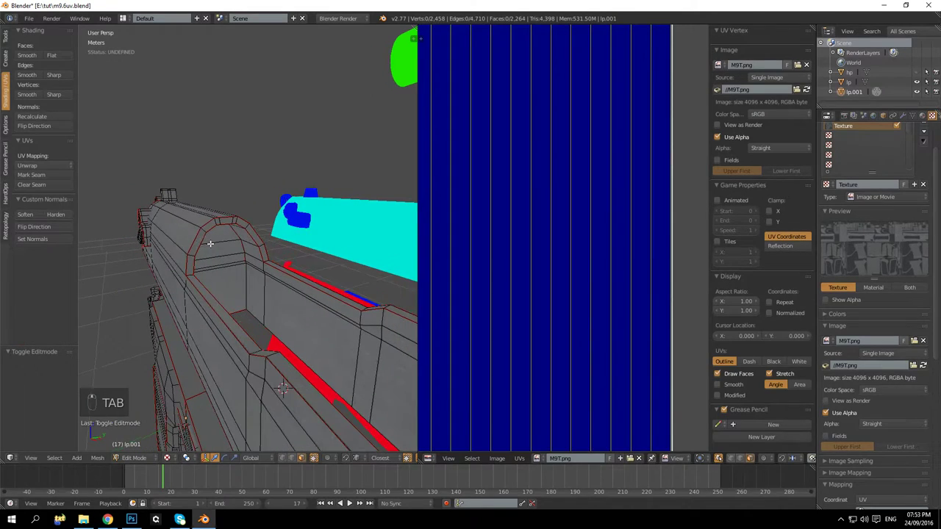
click(299, 459)
drag(242, 294, 215, 221)
right_click(214, 220)
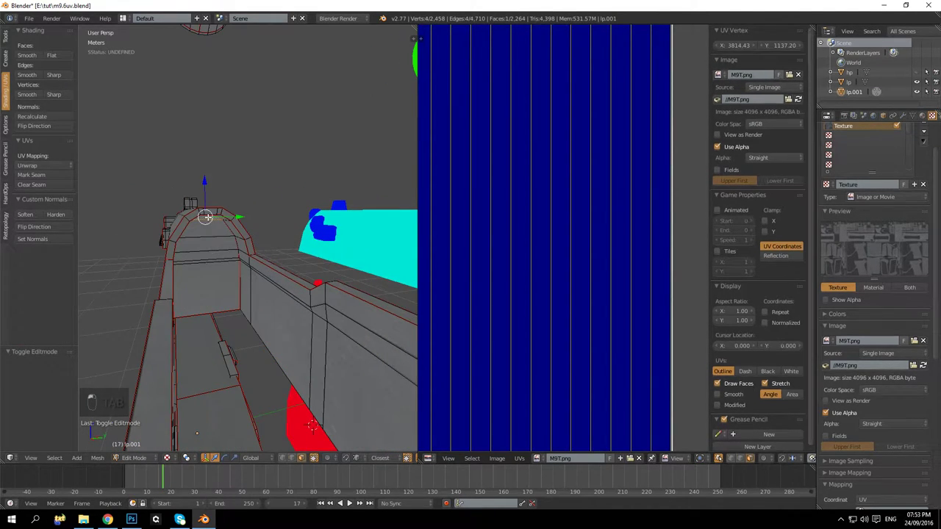
ctrl+right_click(220, 312)
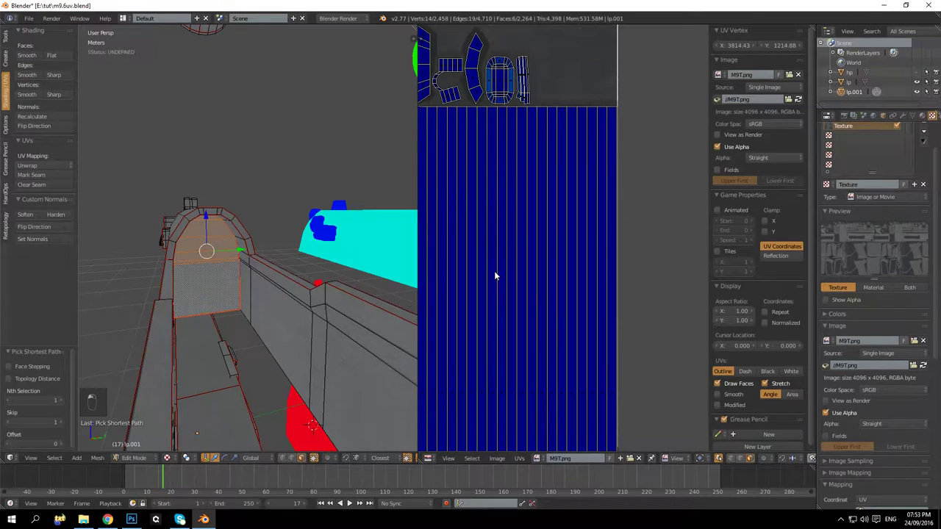
key(KP_Decimal)
scroll(494, 276, down, 4)
scroll(543, 250, up, 4)
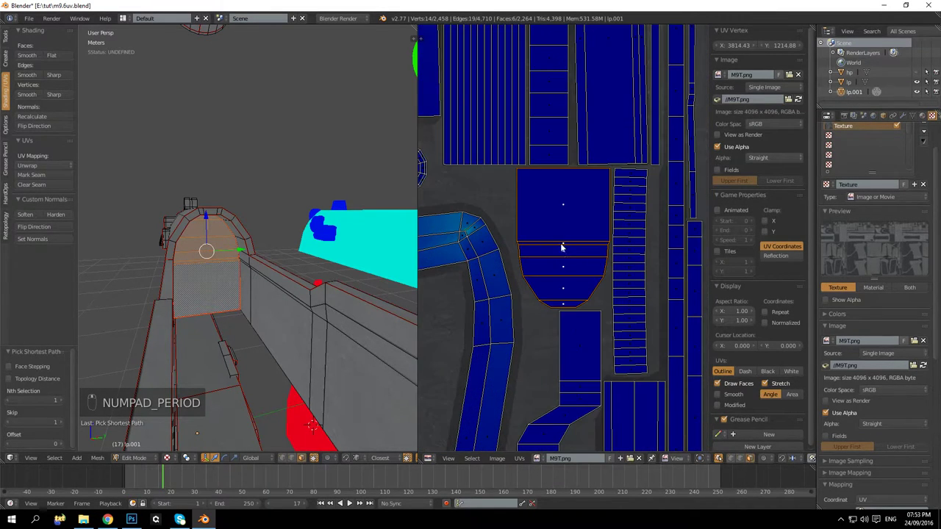
scroll(563, 245, down, 2)
scroll(568, 257, down, 2)
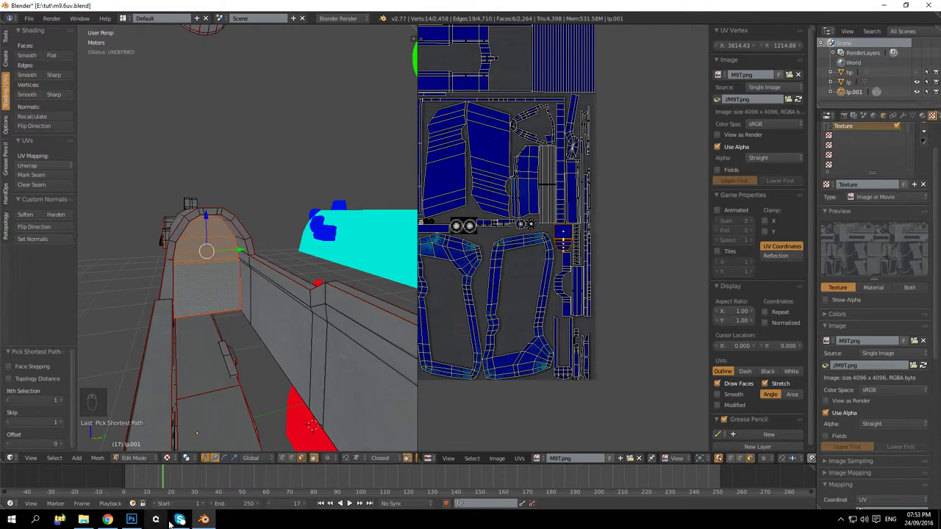
click(131, 519)
Marquee the central UV island on Layer 8 and fill it black with the Paint Bucket
scroll(562, 244, down, 4)
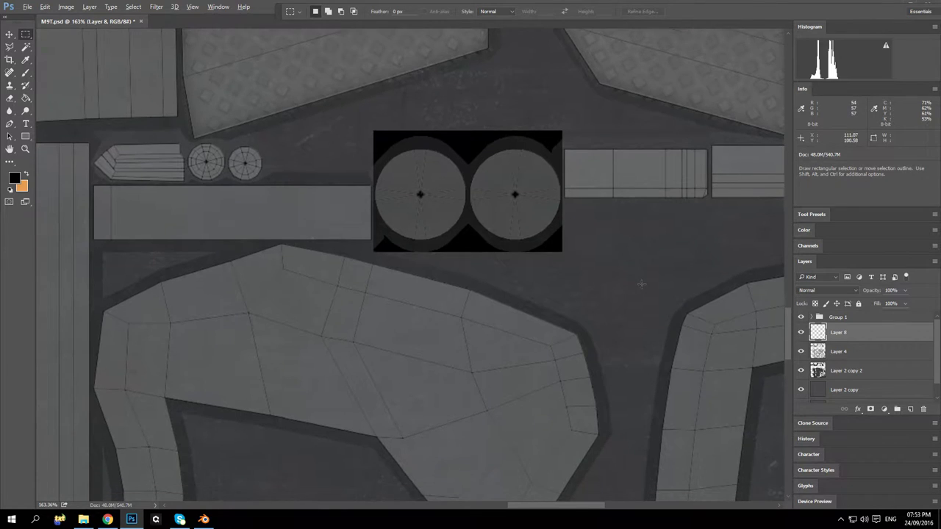
drag(481, 508, 567, 504)
scroll(430, 218, up, 5)
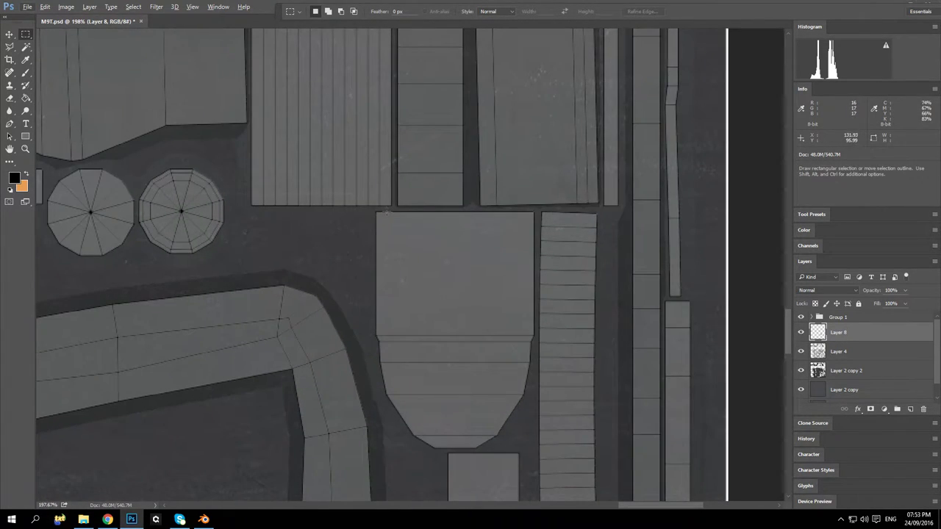
drag(370, 208, 536, 453)
key(g)
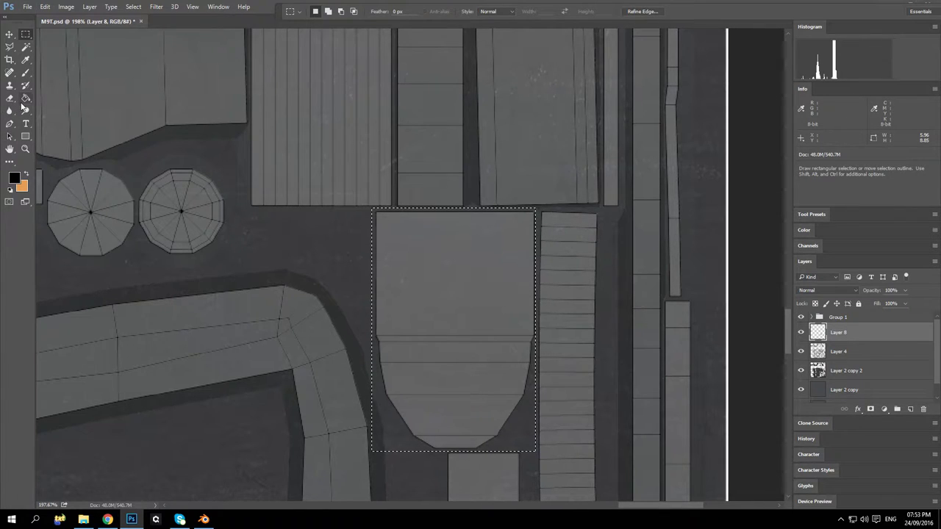
click(372, 325)
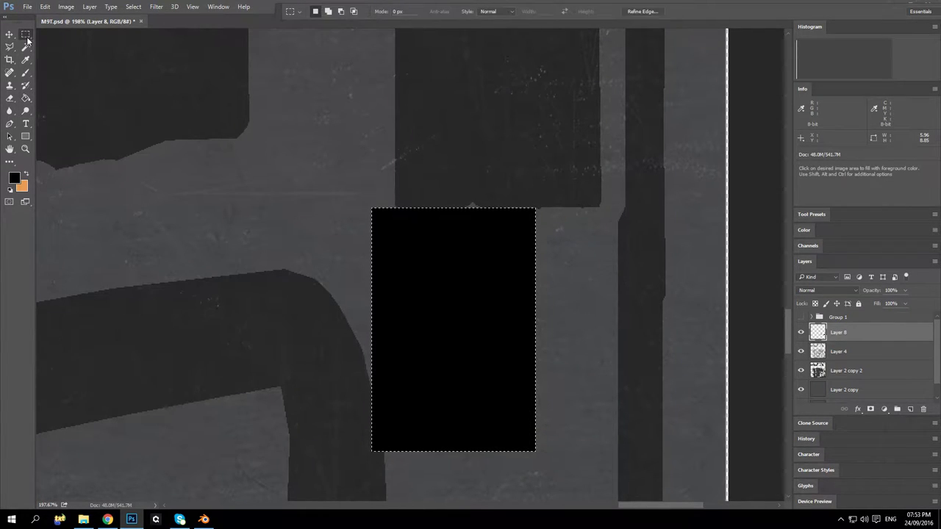
scroll(258, 247, down, 5)
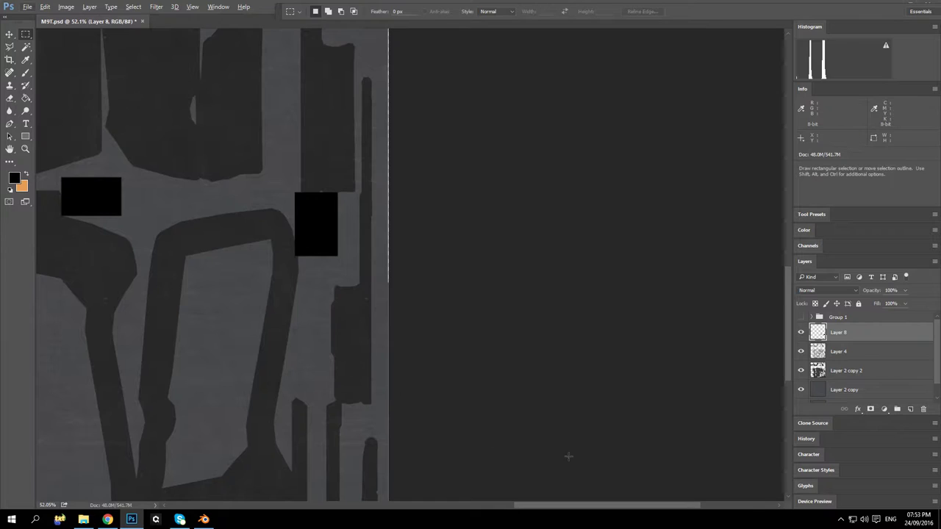
drag(594, 508, 534, 493)
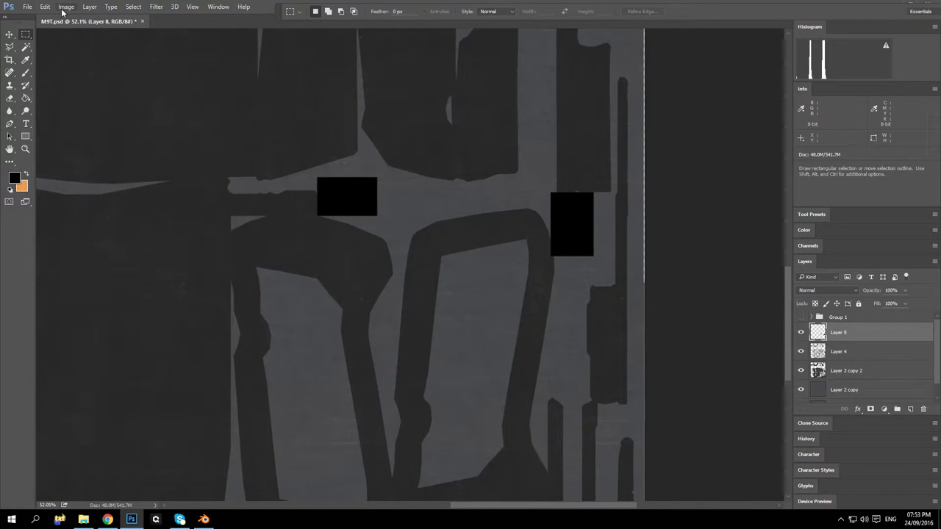
Re-save the texture as PNG, replacing M9T.png and confirming the PNG compression settings
click(28, 6)
click(64, 115)
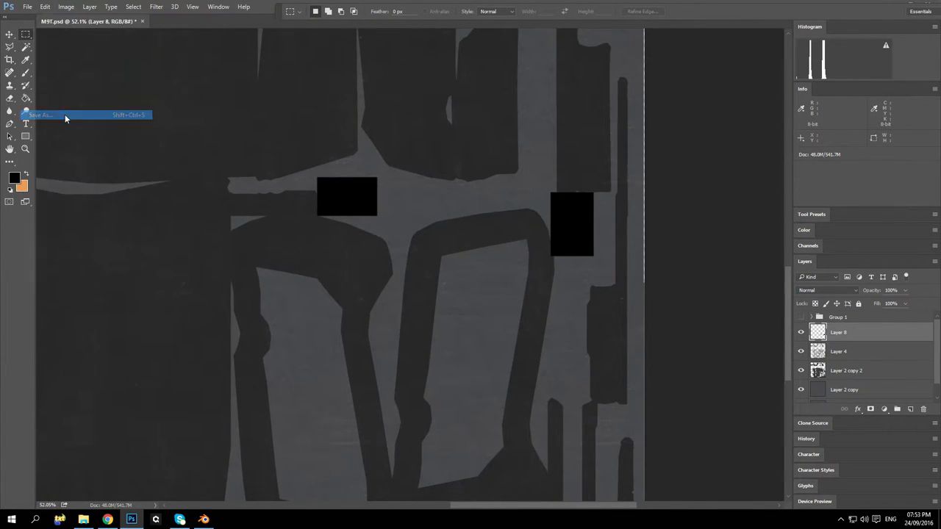
click(177, 195)
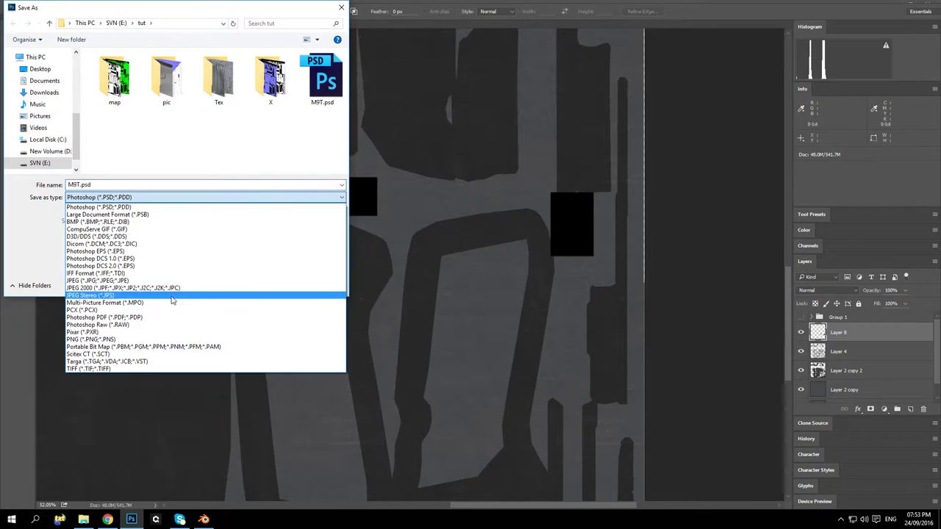
click(169, 339)
click(276, 285)
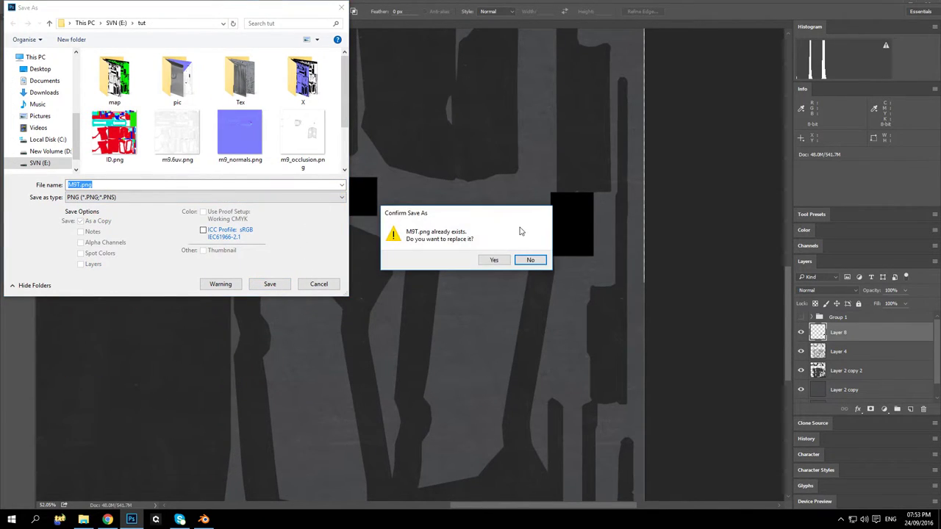
click(492, 260)
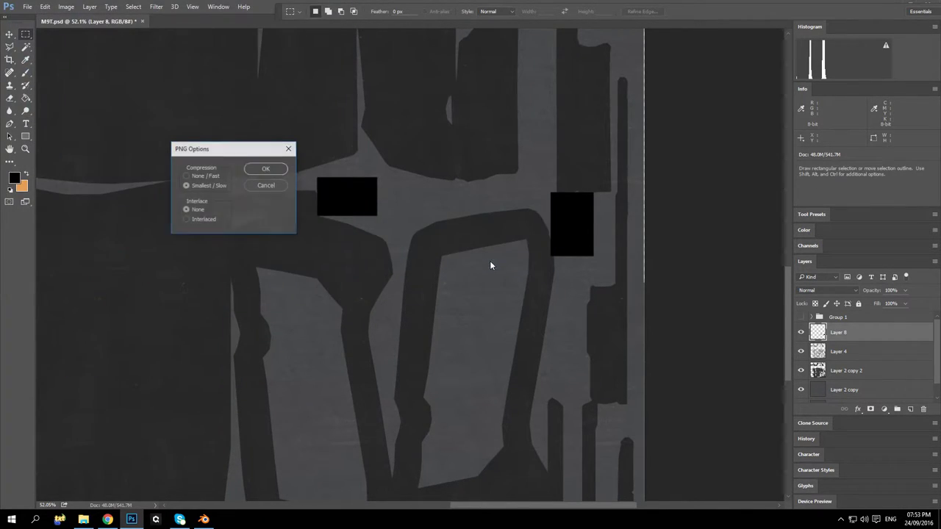
click(266, 168)
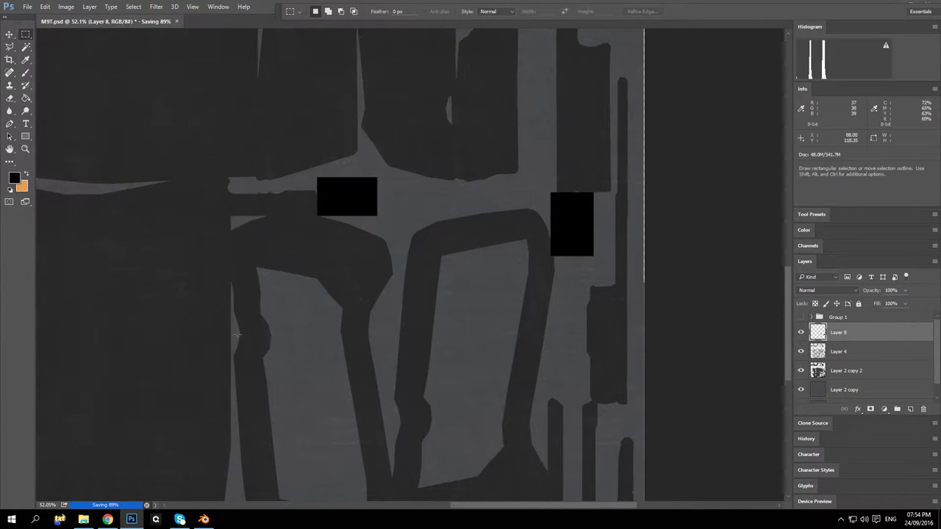
scroll(348, 291, down, 3)
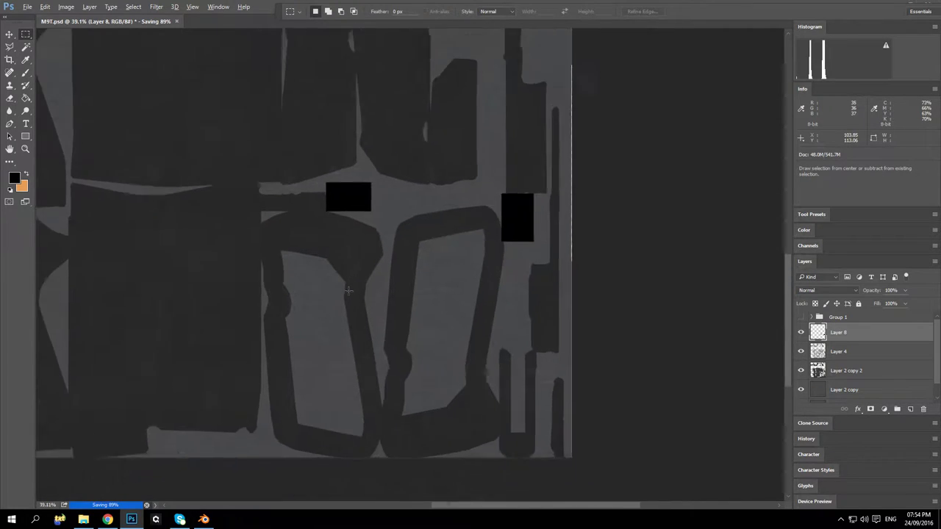
scroll(349, 290, down, 4)
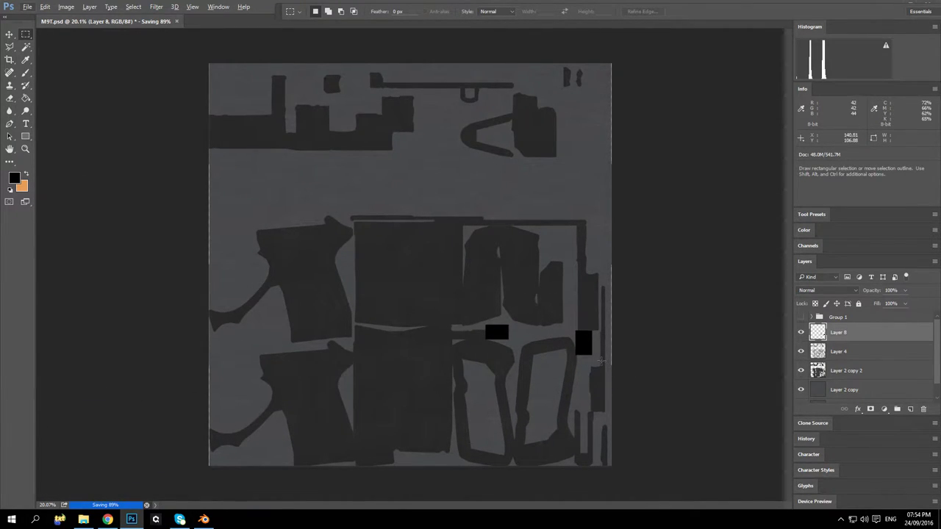
scroll(543, 331, up, 7)
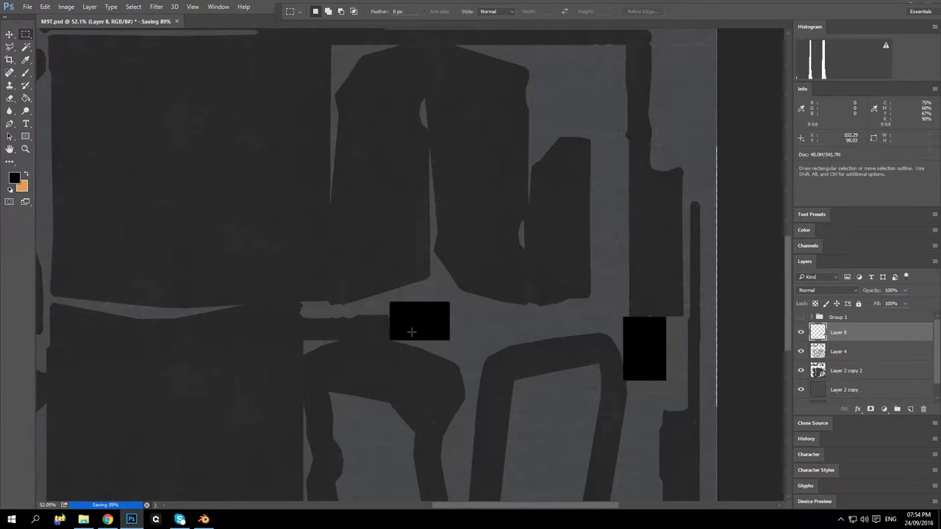
scroll(411, 333, down, 5)
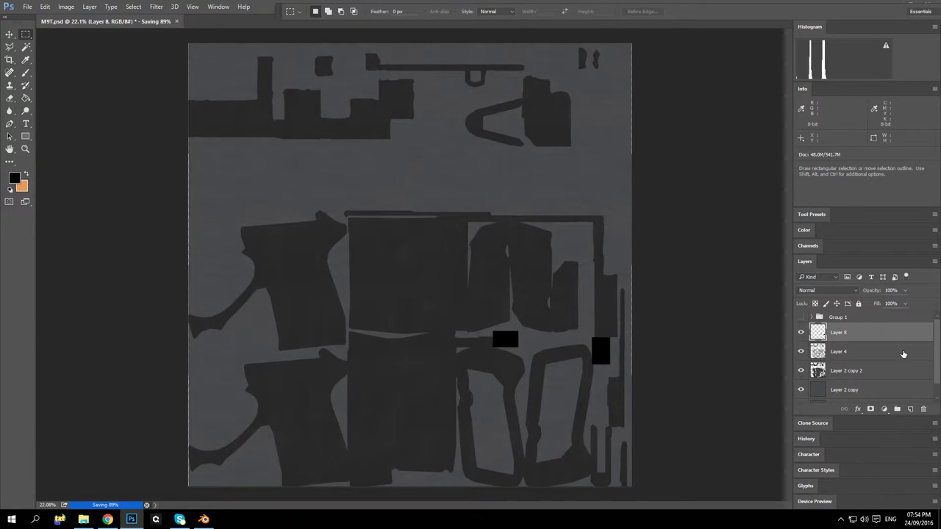
Toggle the Group 1 UV wireframe overlay and make Layer 4 the active layer
click(802, 318)
click(802, 321)
scroll(838, 373, down, 1)
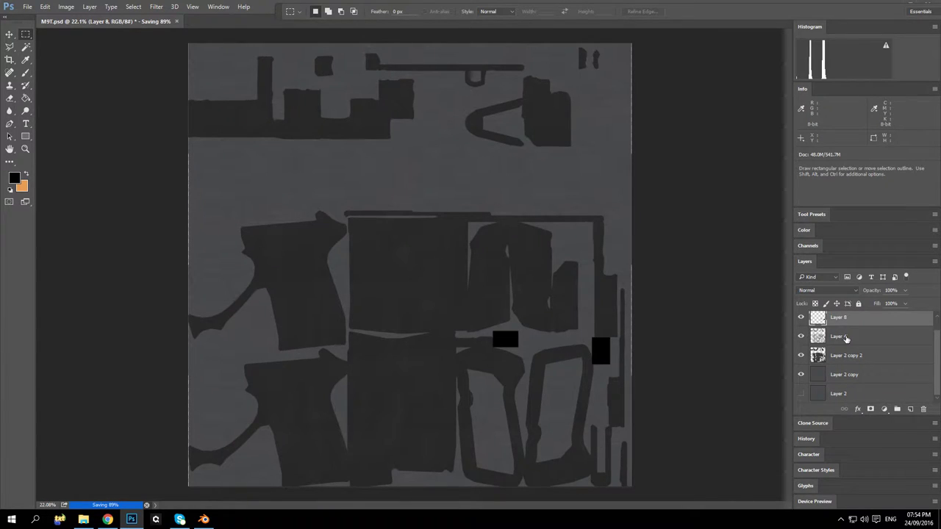
click(845, 338)
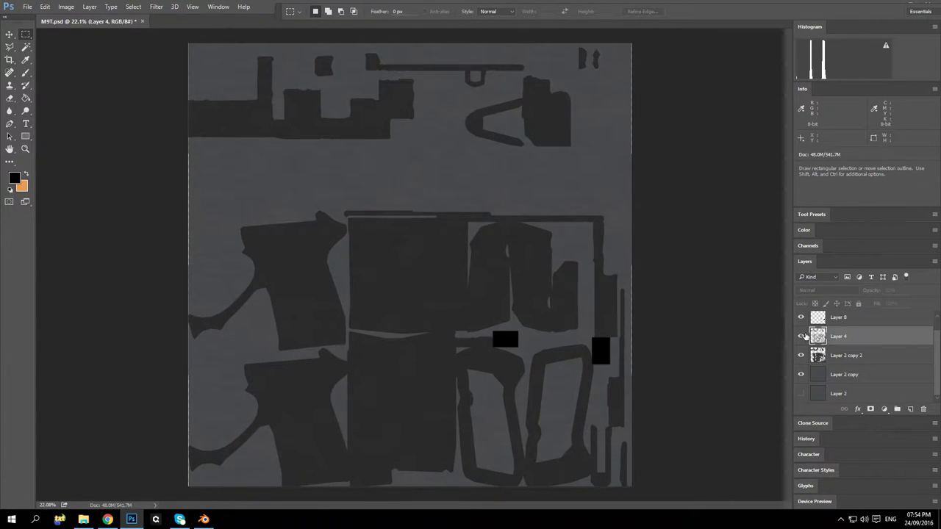
scroll(879, 355, up, 1)
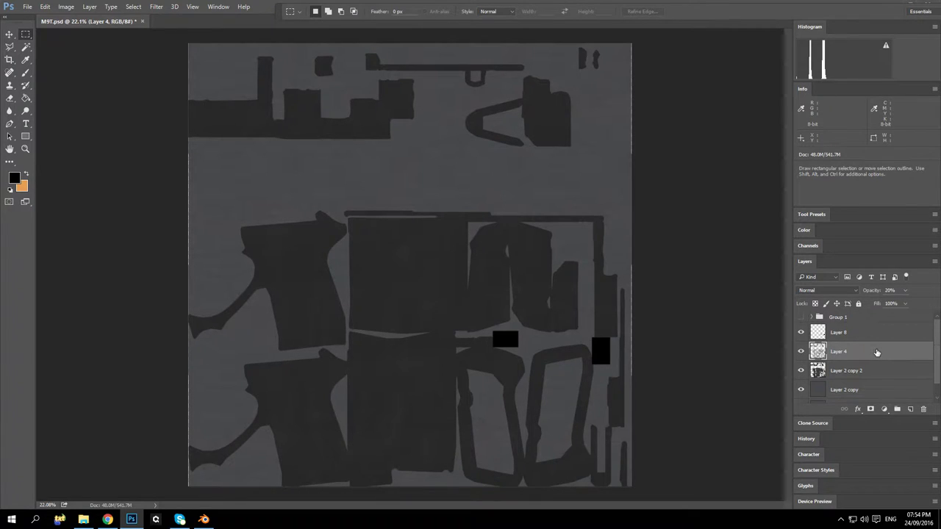
Expand Group 1 to list its layers and toggle its textured UV pieces on and off
click(811, 317)
scroll(858, 357, down, 3)
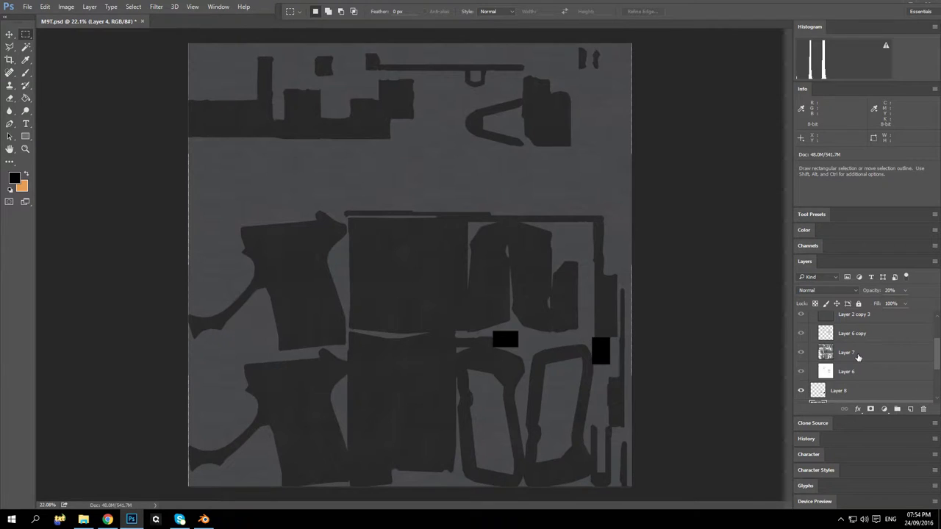
scroll(858, 357, up, 3)
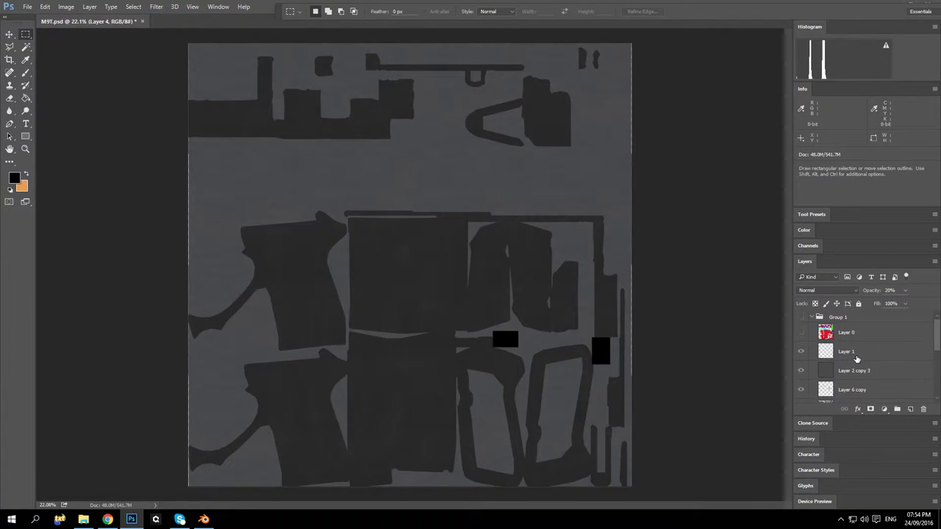
click(802, 317)
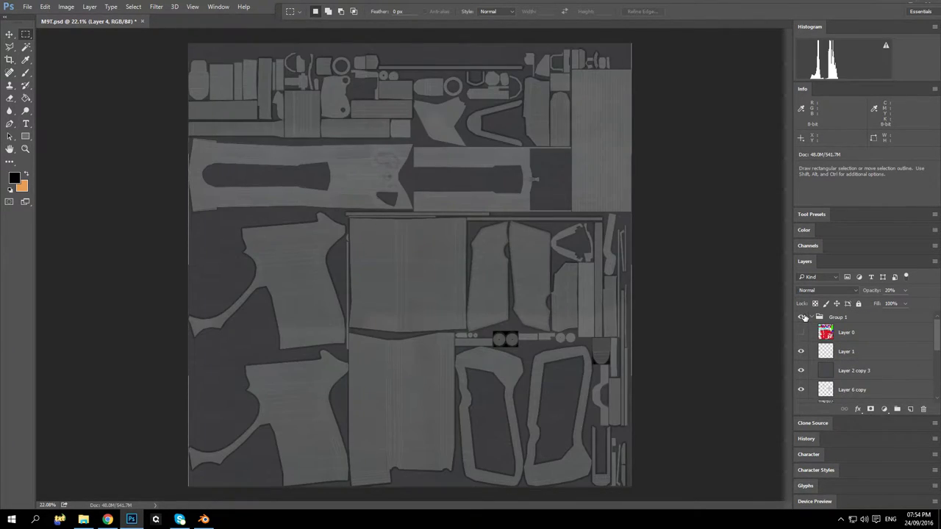
click(802, 316)
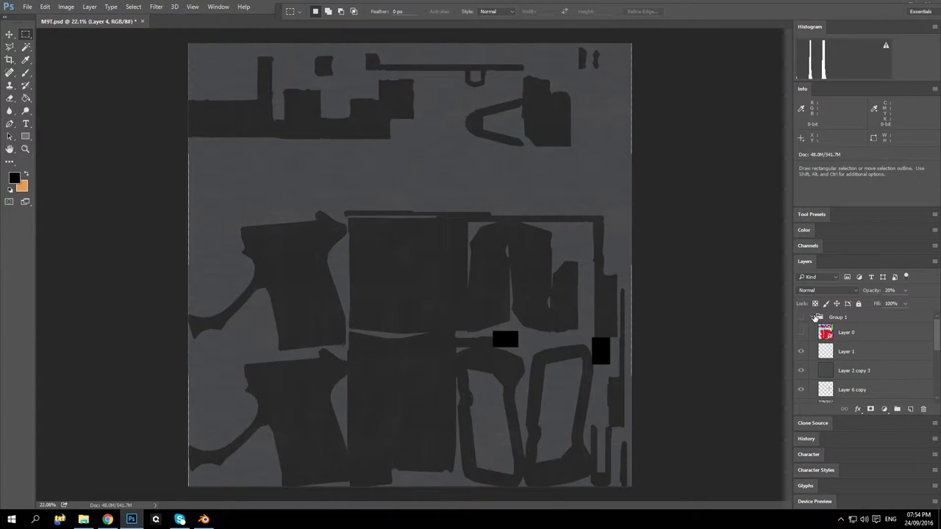
click(814, 317)
click(814, 317)
scroll(893, 387, down, 1)
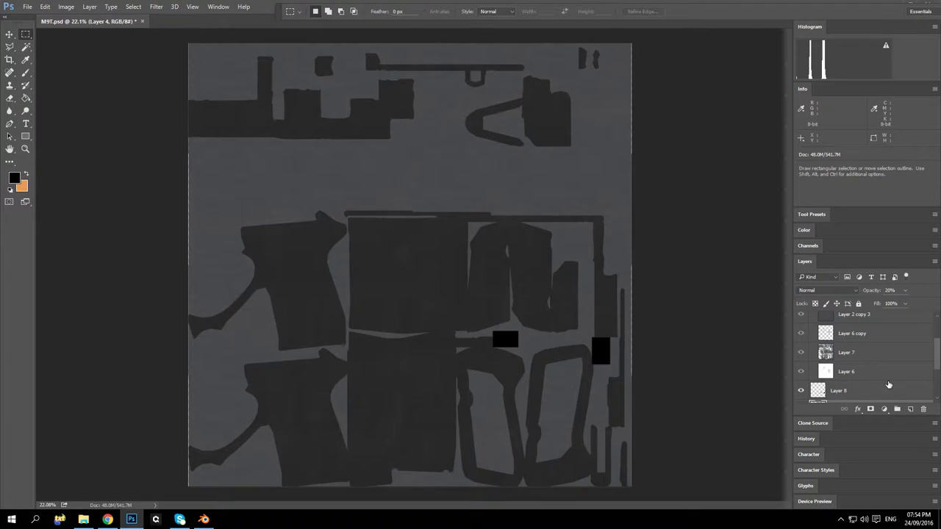
scroll(887, 383, up, 1)
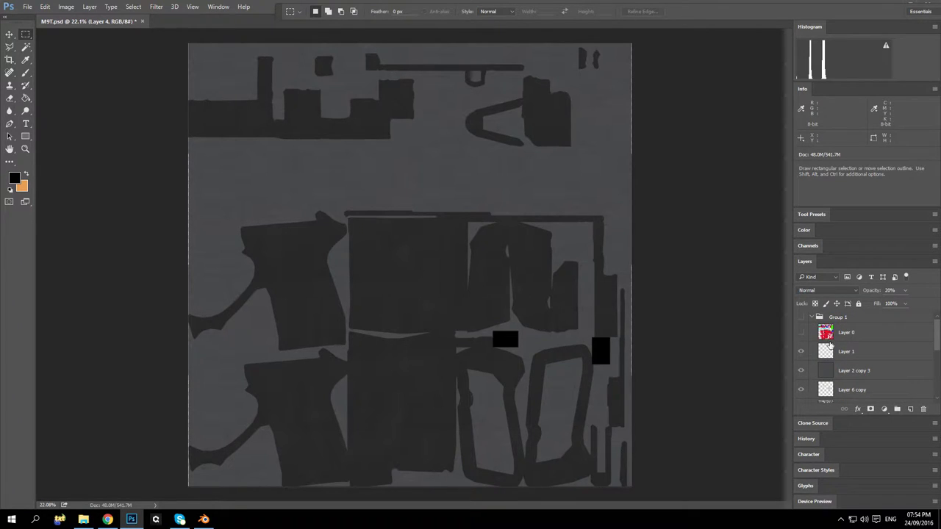
Move Layer 6 copy, Layer 7 and Layer 6 lower in the layer stack
click(830, 366)
scroll(832, 360, down, 3)
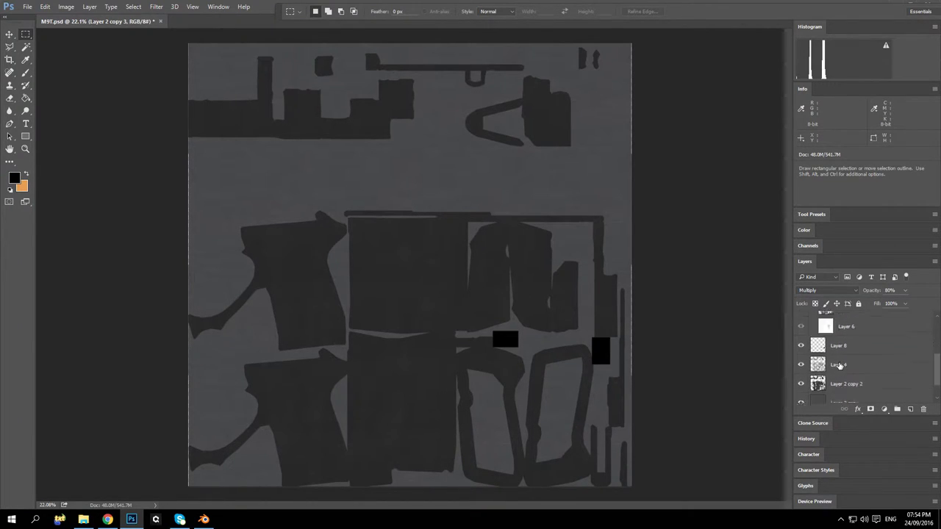
shift+click(834, 350)
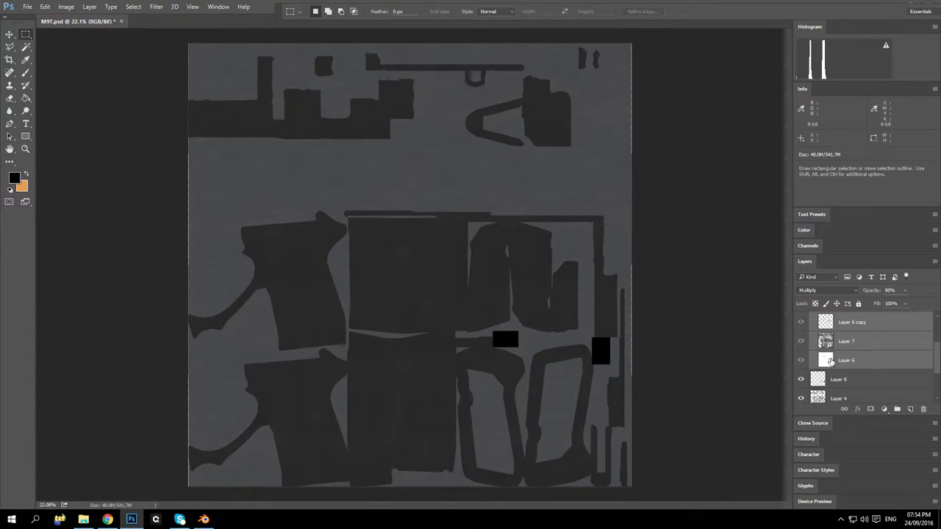
drag(829, 360, 820, 392)
scroll(843, 351, up, 3)
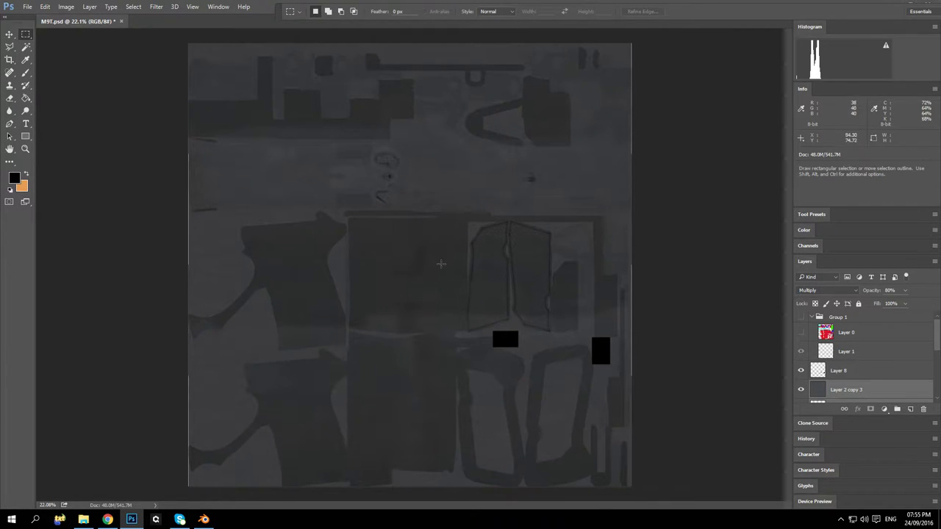
Save the texture as PNG, replacing the existing M9T.png, then return to Blender
click(28, 7)
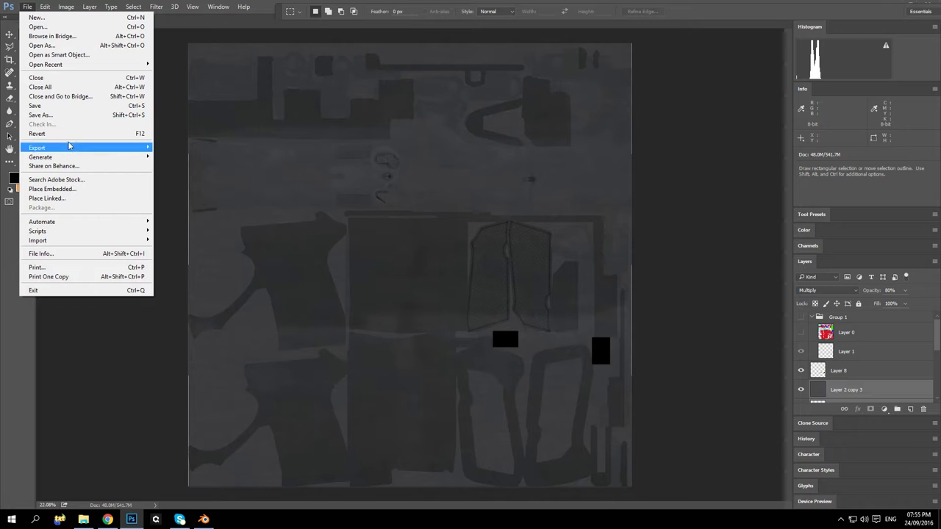
click(64, 118)
click(139, 199)
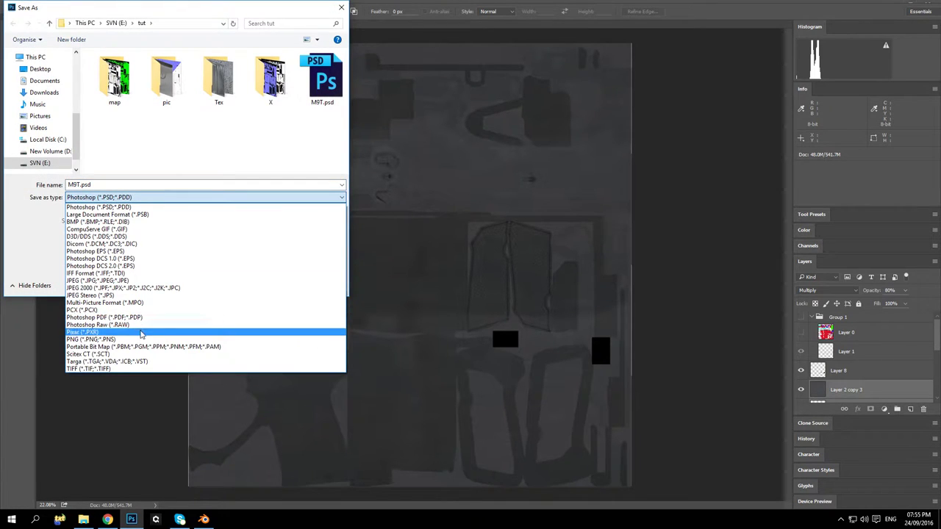
click(143, 331)
click(270, 285)
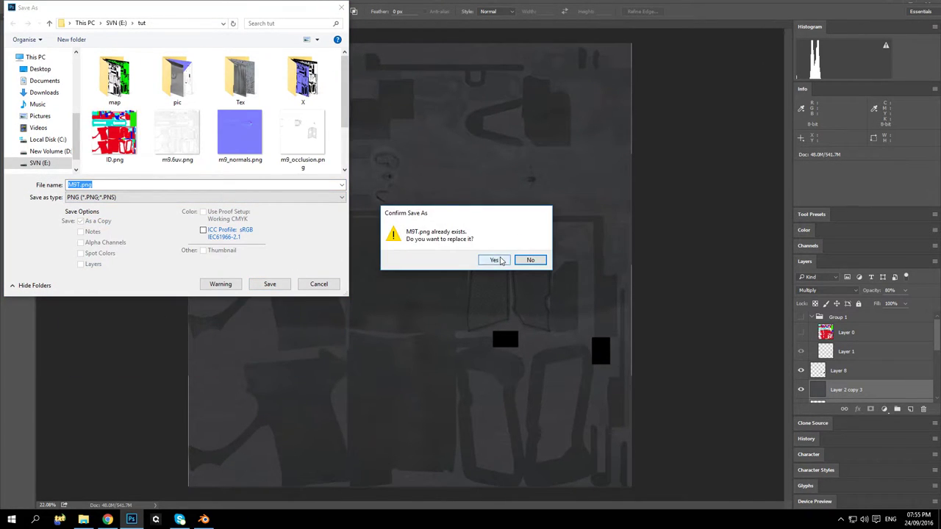
click(492, 260)
click(282, 171)
scroll(911, 358, down, 4)
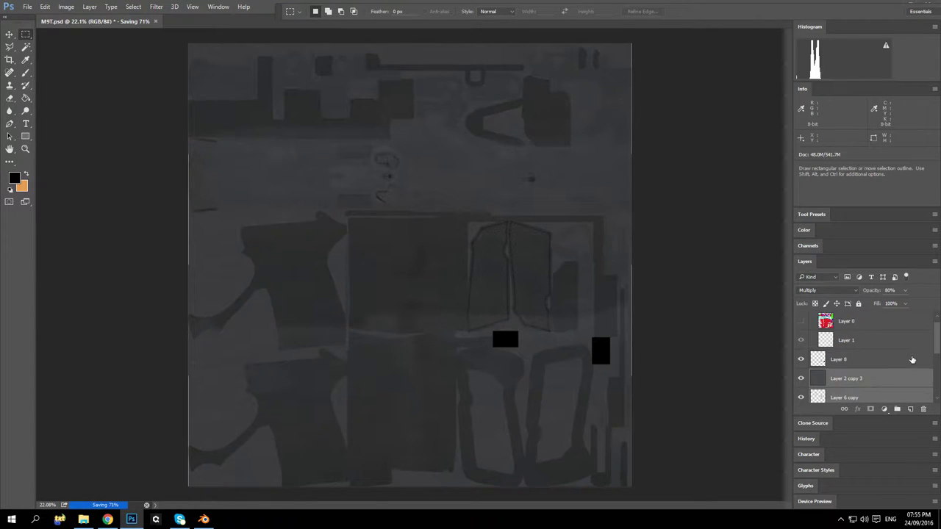
scroll(909, 358, down, 1)
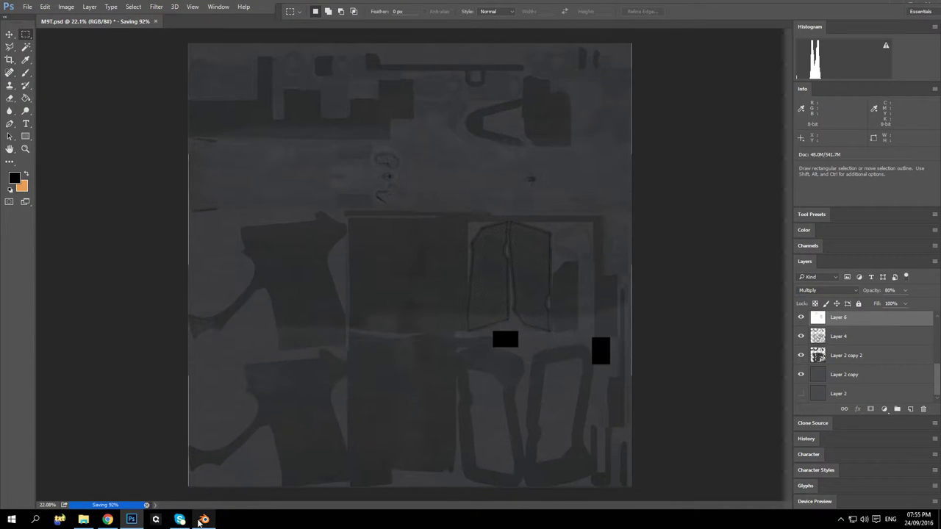
click(206, 520)
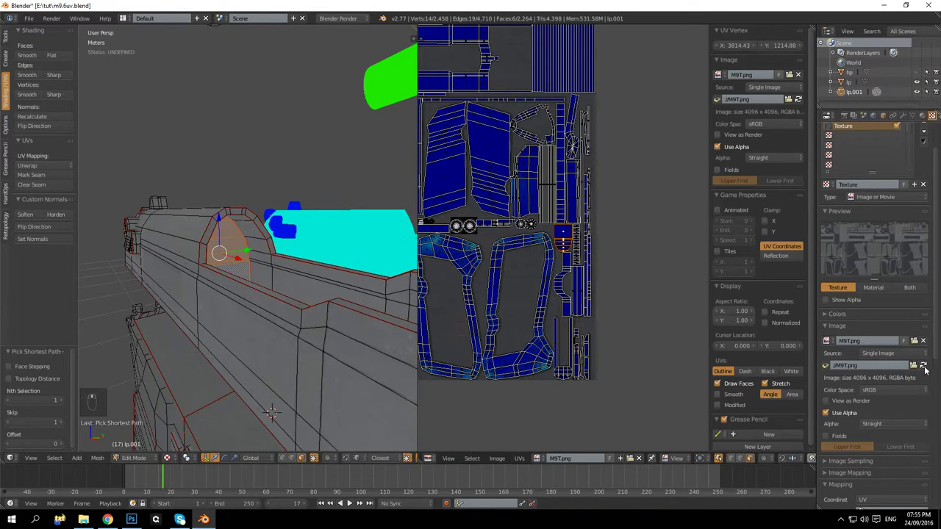
Reload M9T.png with Alt+R and view the textured pistol down the barrel in Object Mode
key(alt+r)
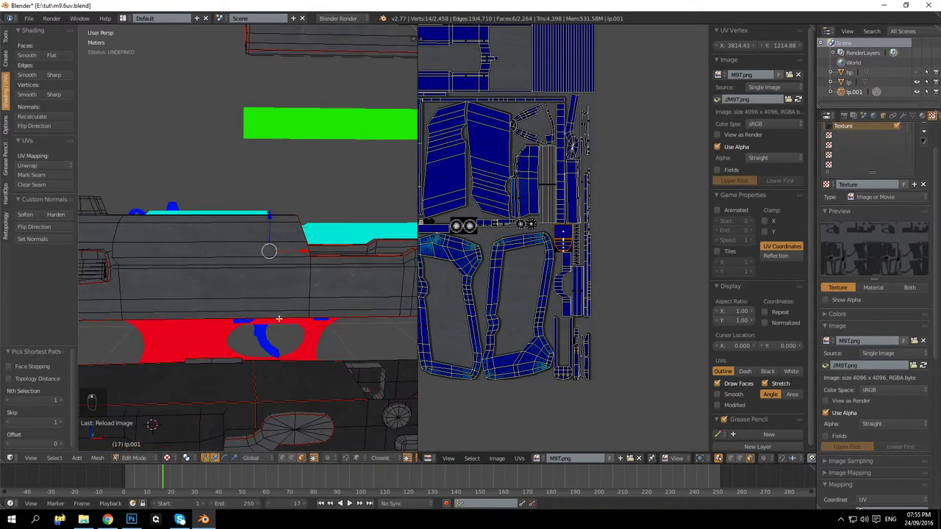
key(Tab)
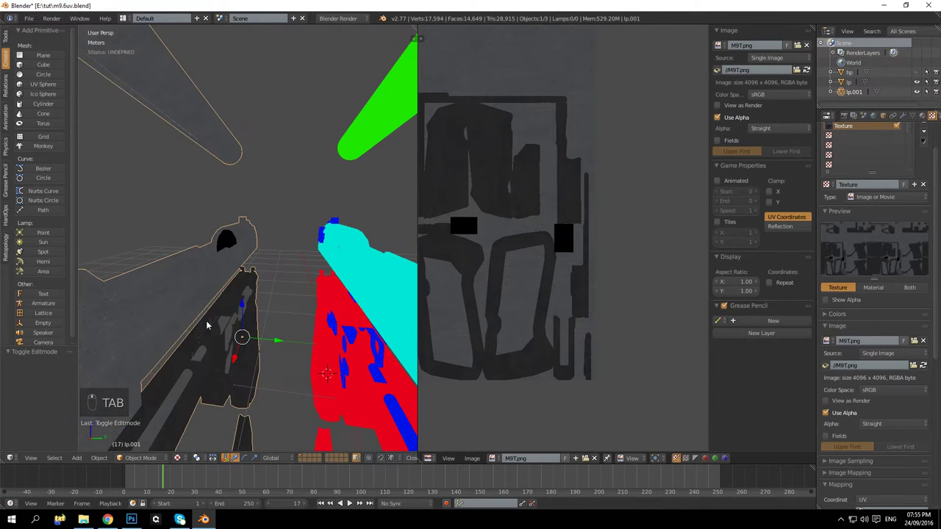
scroll(266, 337, up, 5)
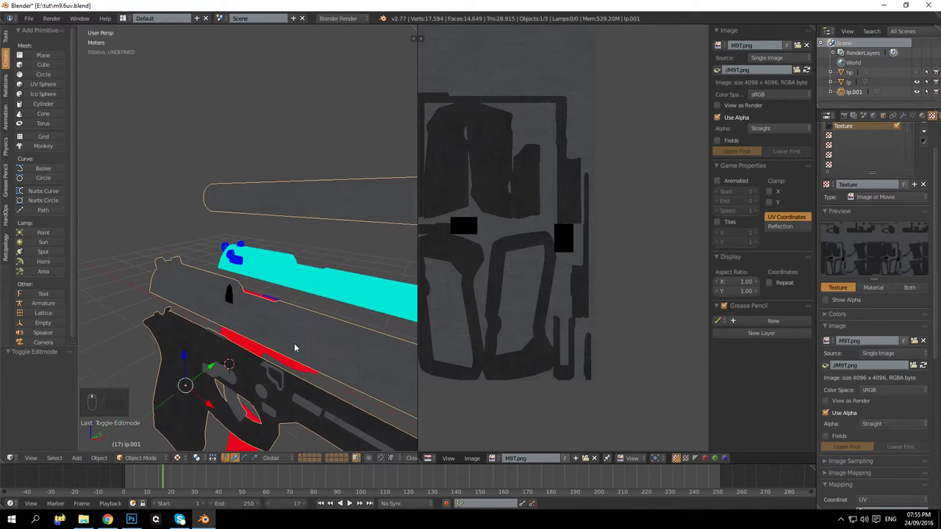
drag(307, 331, 132, 287)
Return to Edit Mode looking down the barrel and select the whole mesh
key(Tab)
drag(284, 294, 251, 290)
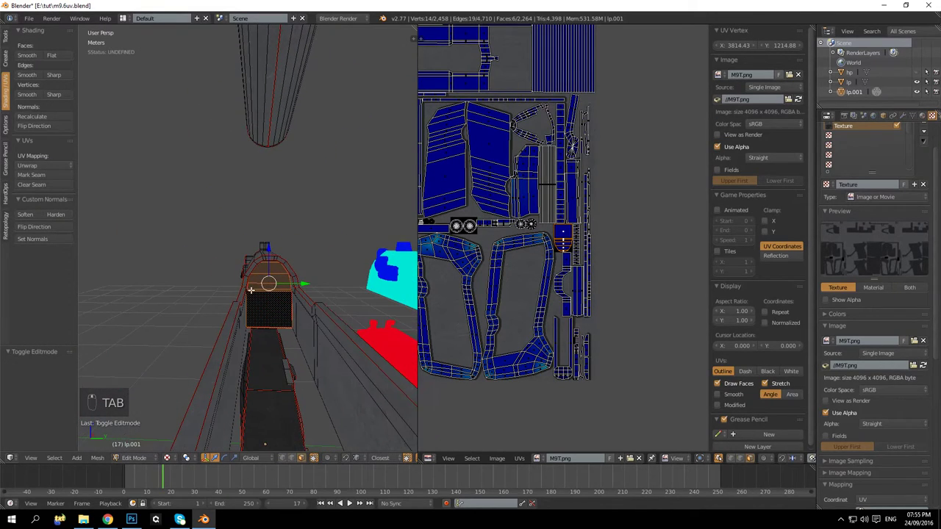
key(a)
key(a)
scroll(294, 349, up, 8)
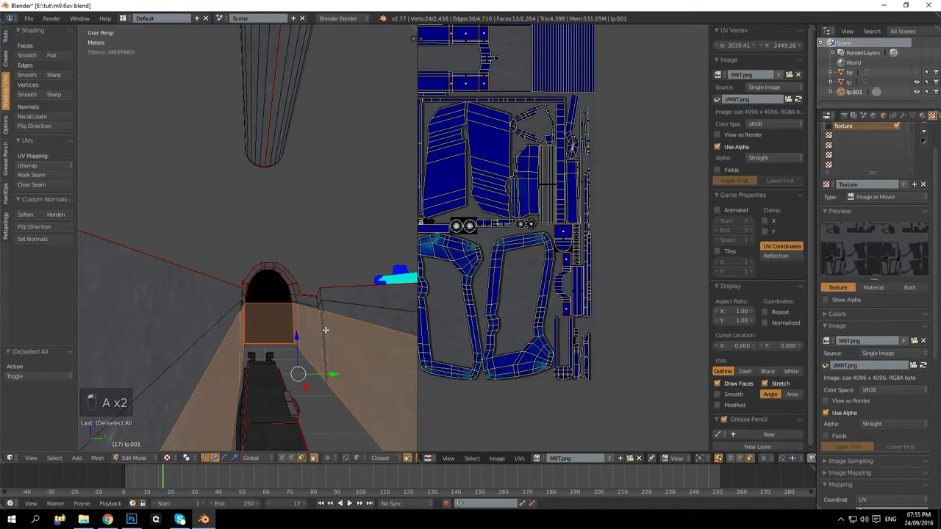
scroll(321, 321, down, 8)
scroll(279, 312, up, 4)
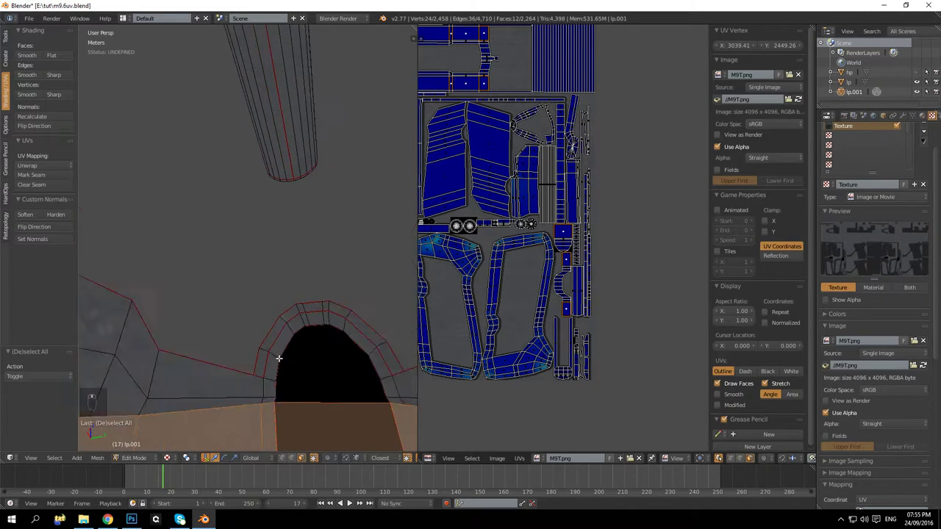
Add the muzzle arch and long wall face loops to the selection
alt+shift+right_click(233, 345)
mouse_move(233, 346)
mouse_down()
mouse_move(196, 336)
mouse_move(239, 359)
mouse_up()
alt+shift+right_click(228, 343)
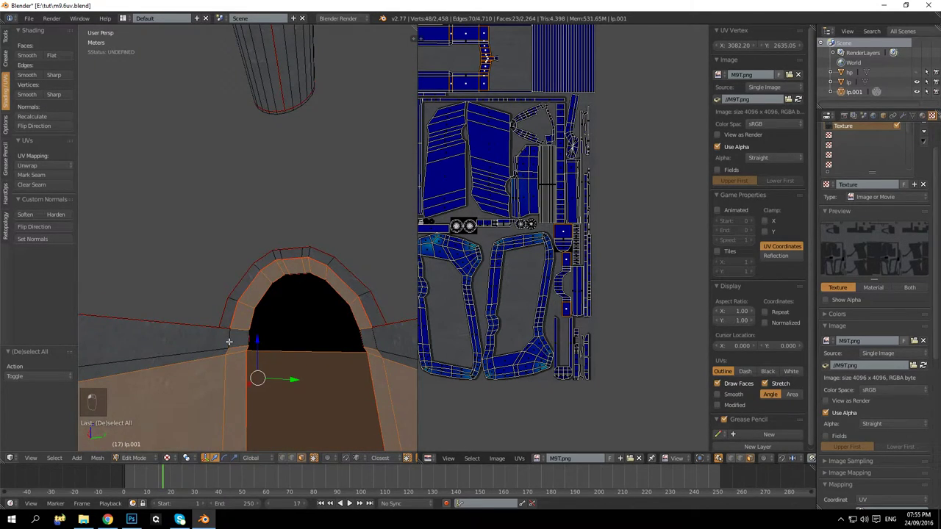
key(ctrl+z)
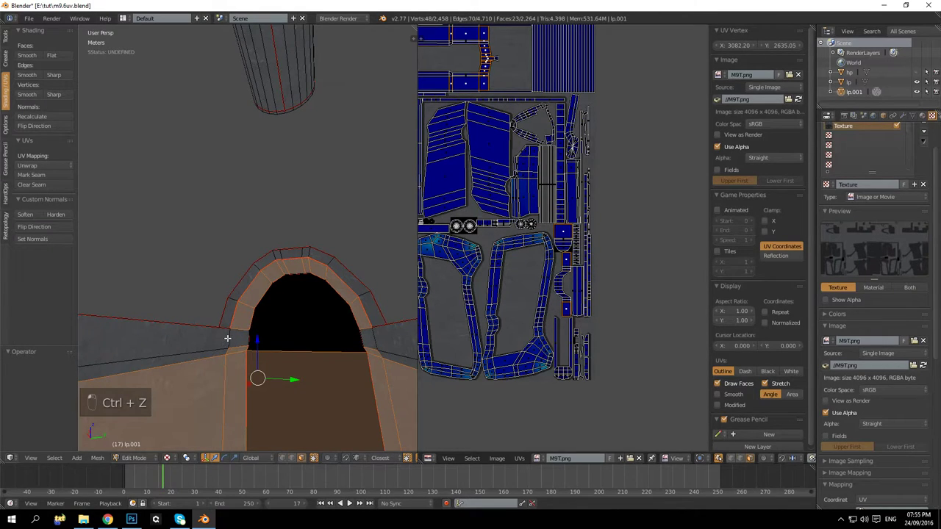
alt+shift+right_click(227, 339)
drag(231, 343, 281, 292)
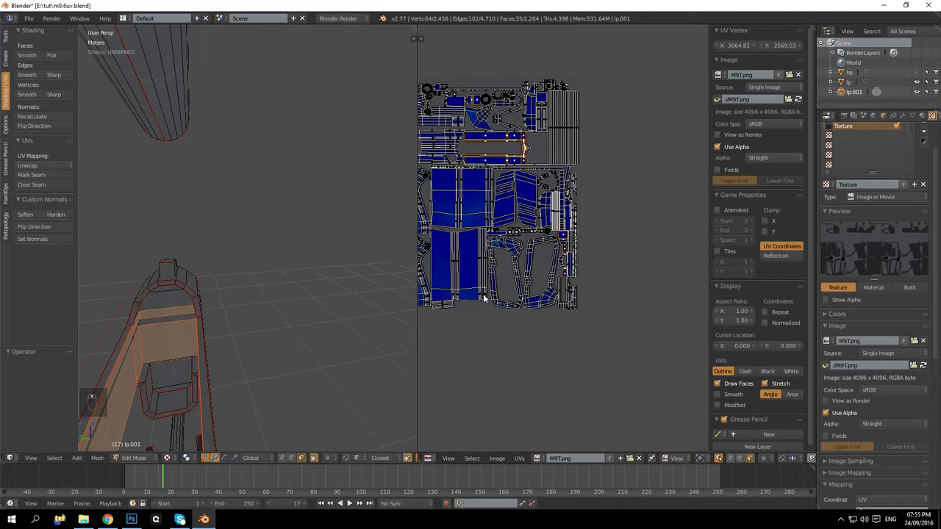
scroll(483, 298, up, 4)
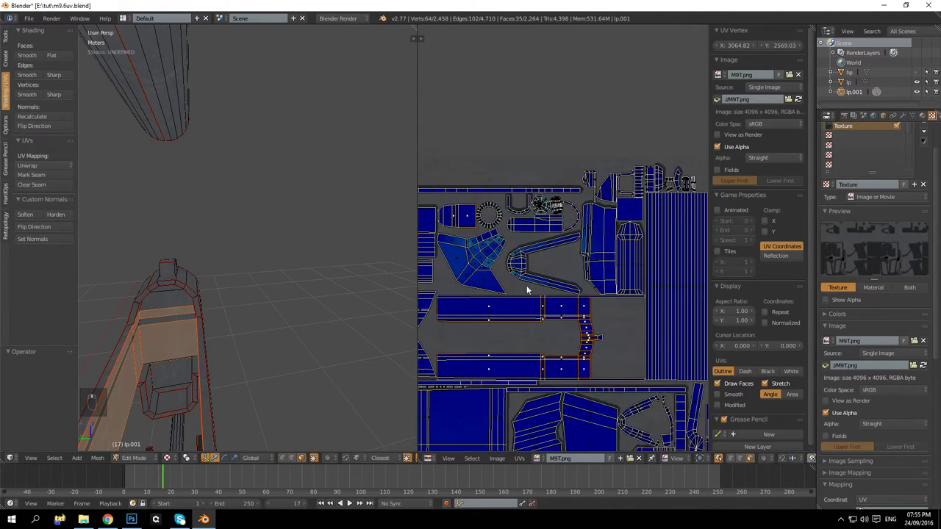
scroll(526, 291, up, 2)
Box-select the long UV strips in the UV layout
right_click(525, 330)
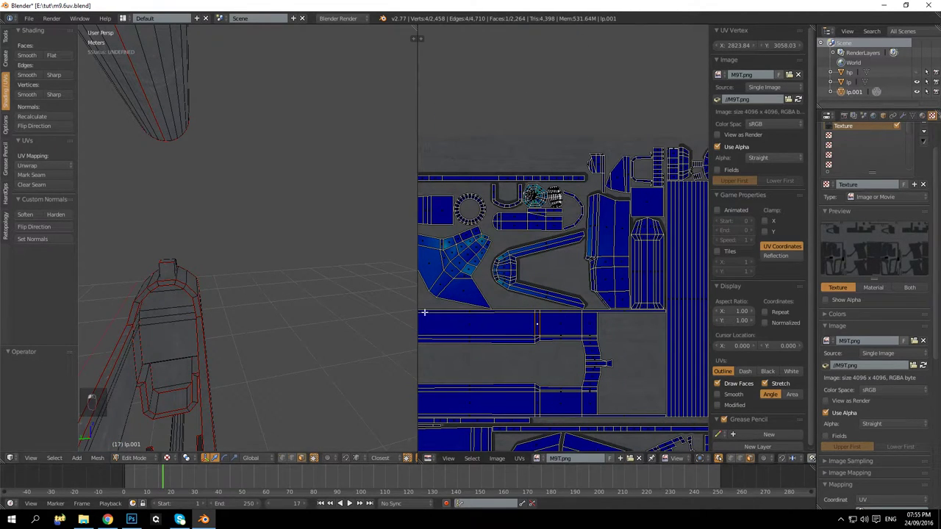
right_click(469, 323)
drag(177, 276, 414, 331)
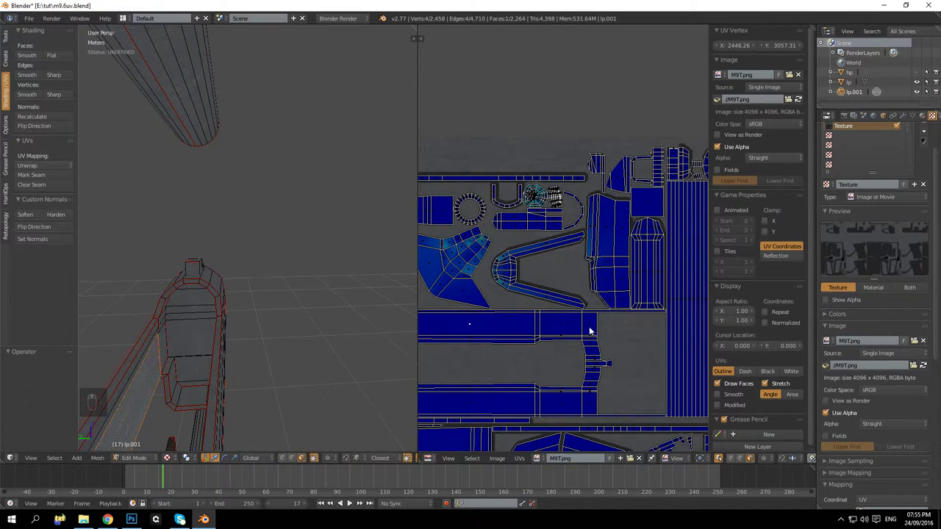
key(b)
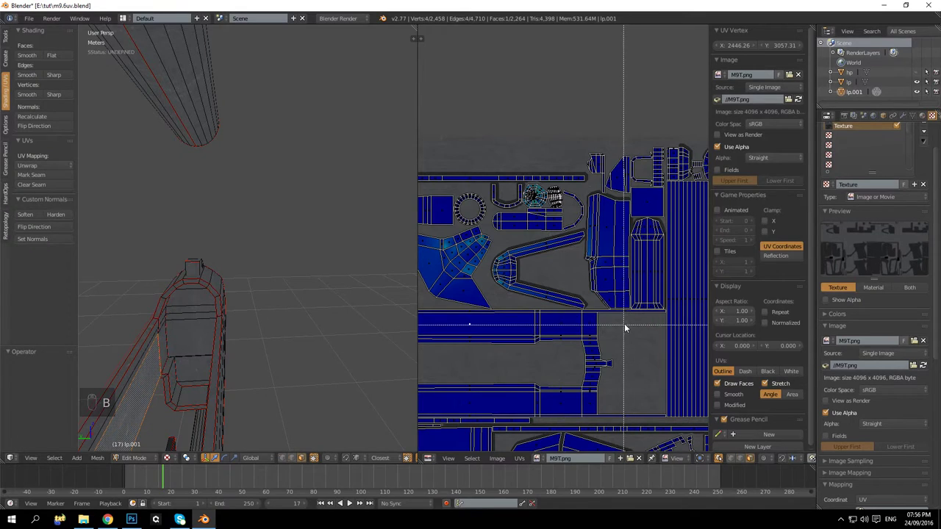
drag(626, 322, 420, 412)
From side and front views, add the inner curved face strip to the selection
drag(264, 334, 288, 345)
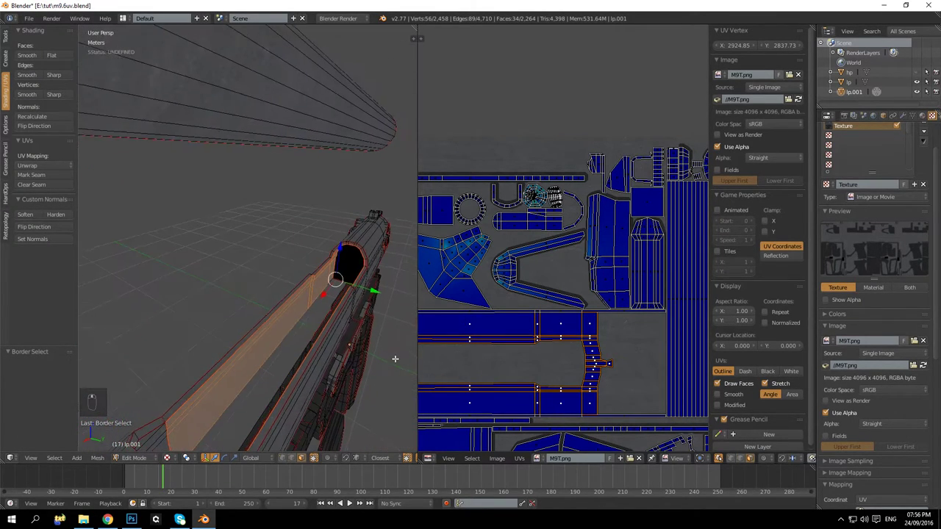
scroll(249, 296, up, 5)
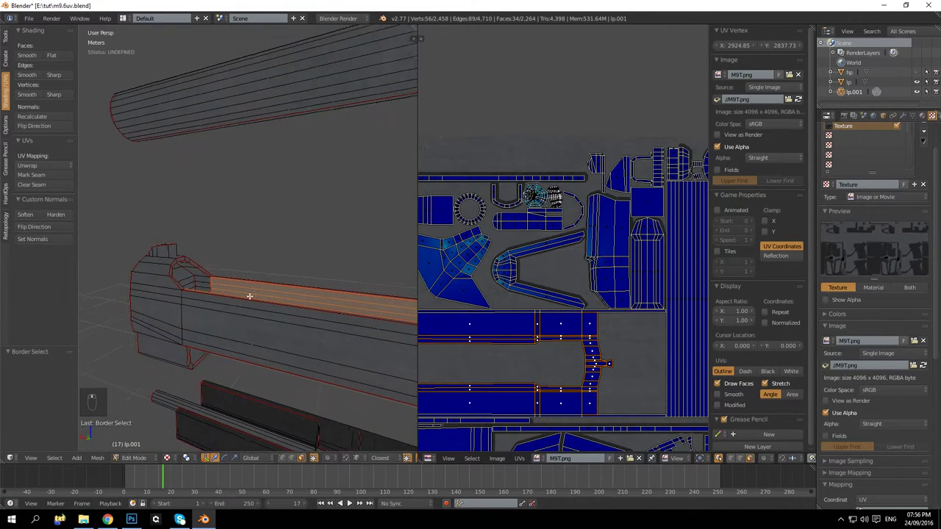
key(KP_3)
key(KP_1)
key(KP_8)
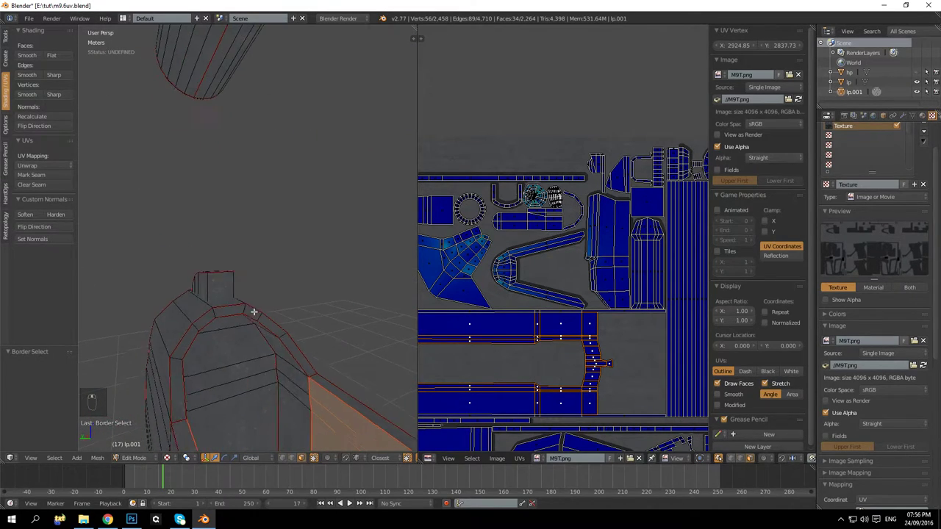
key(KP_8)
key(l)
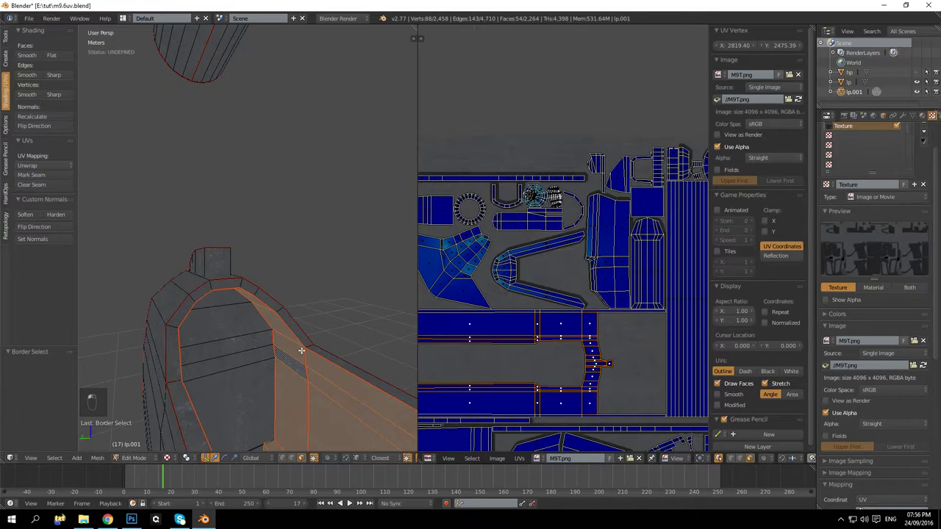
Clear all mesh and UV selection
scroll(537, 283, down, 5)
scroll(534, 296, up, 6)
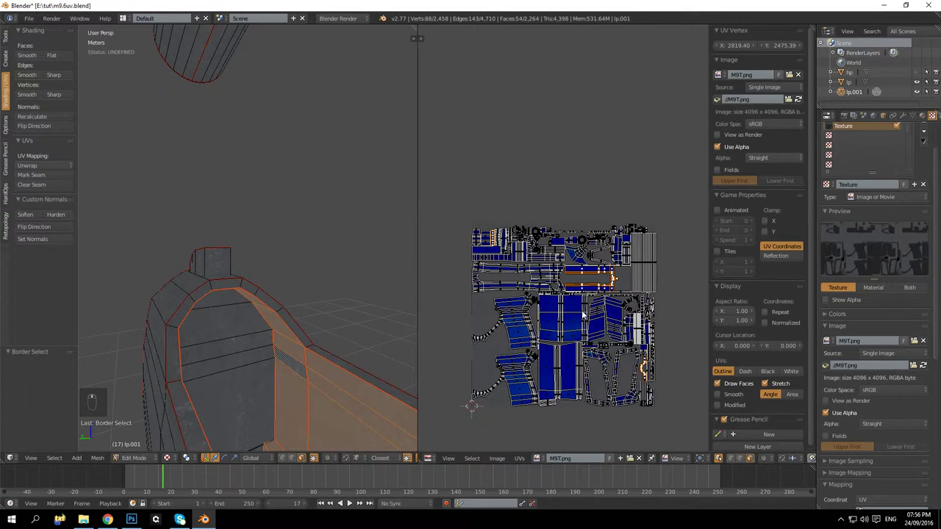
scroll(544, 278, up, 5)
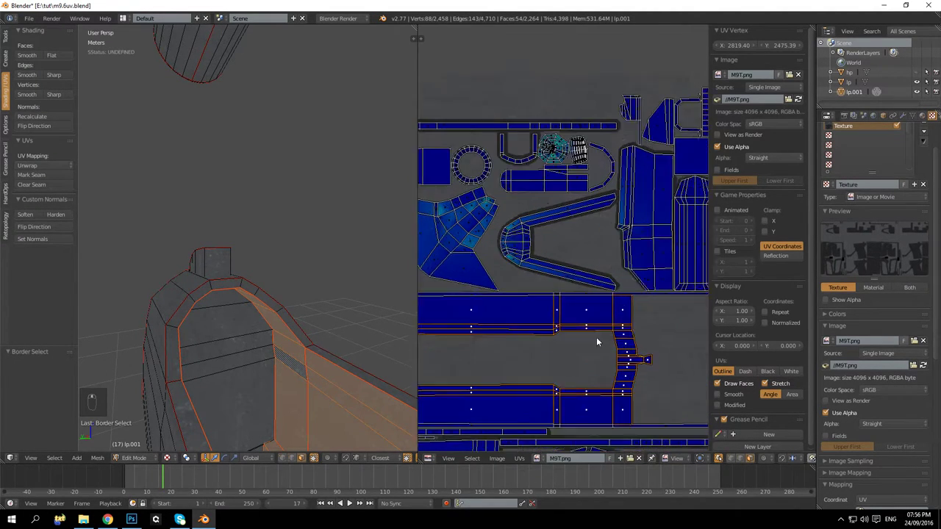
scroll(569, 308, down, 2)
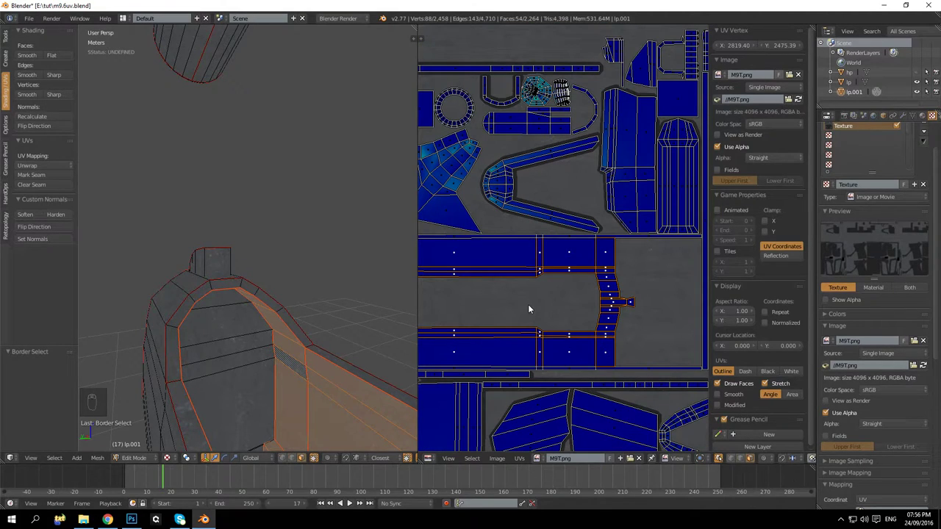
key(a)
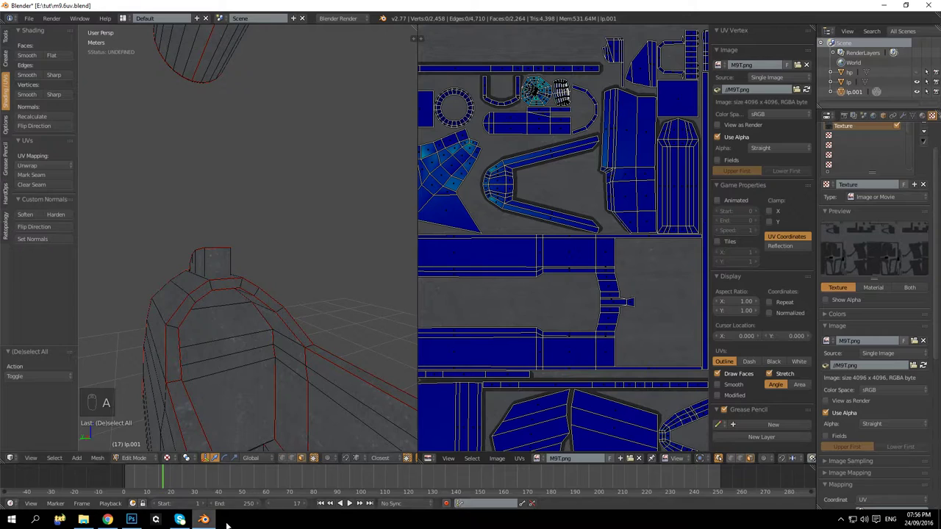
Leave Edit Mode to view the whole textured pistol at an angle, briefly checking Photoshop
key(Tab)
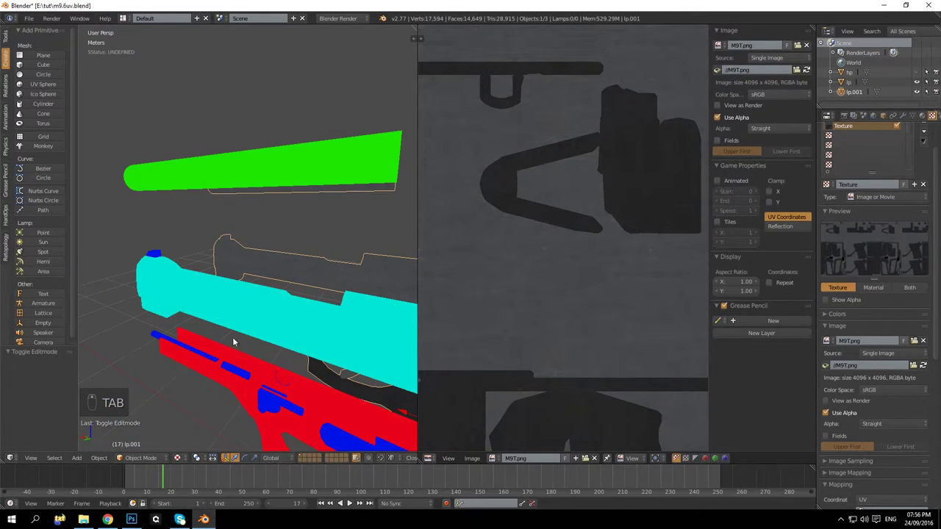
drag(232, 337, 309, 294)
scroll(313, 300, up, 5)
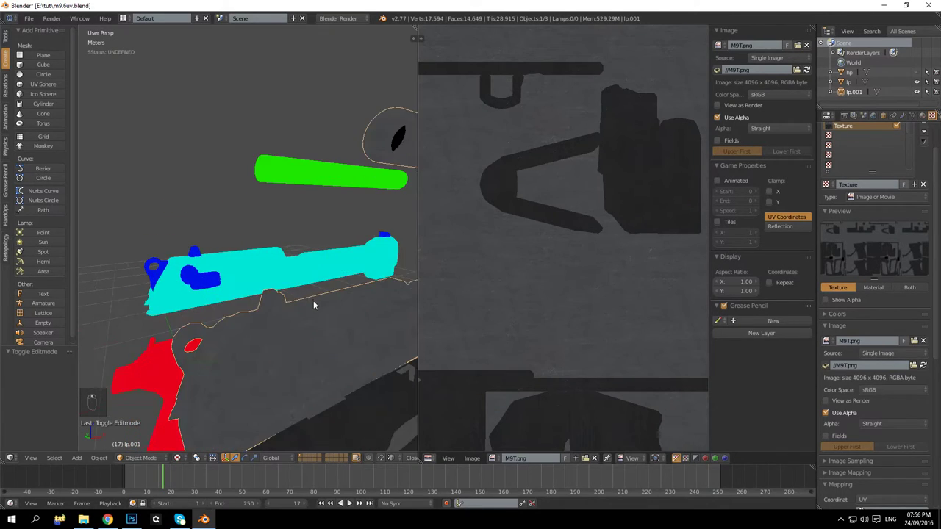
scroll(570, 257, down, 5)
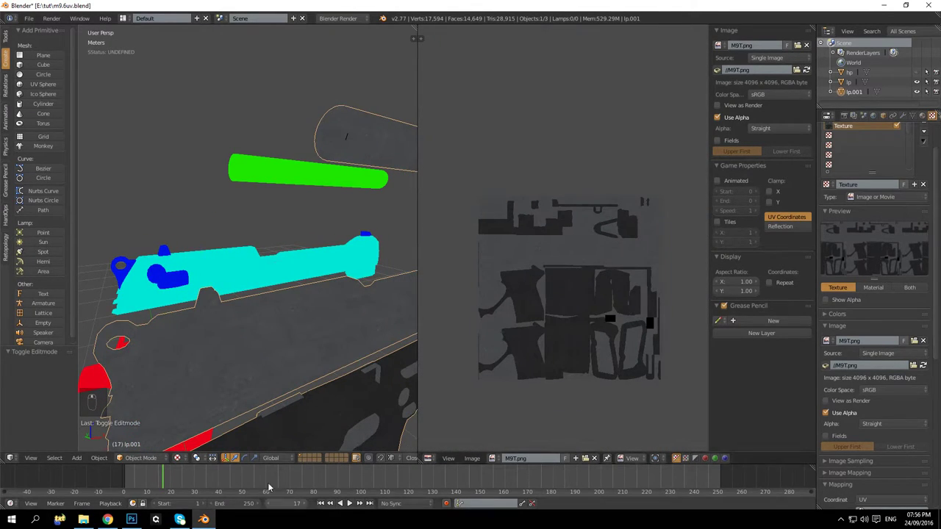
click(131, 520)
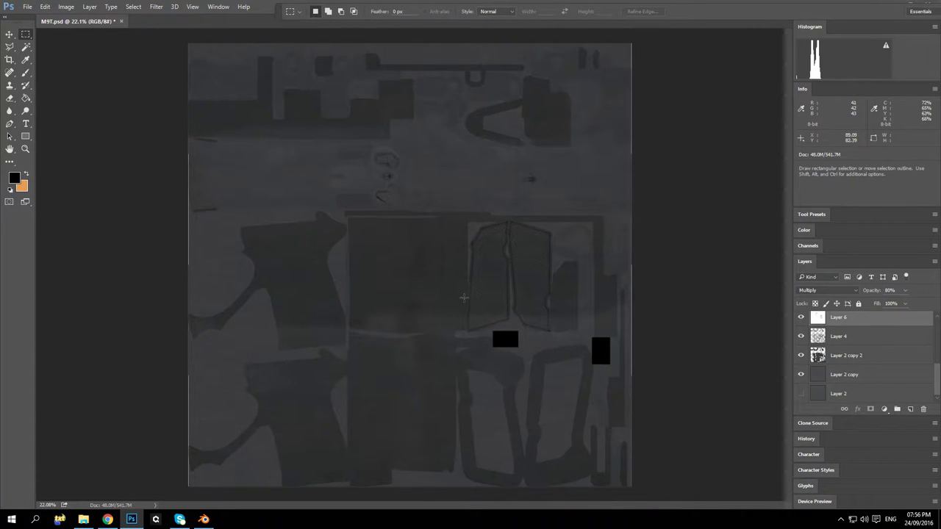
click(204, 520)
scroll(559, 271, up, 8)
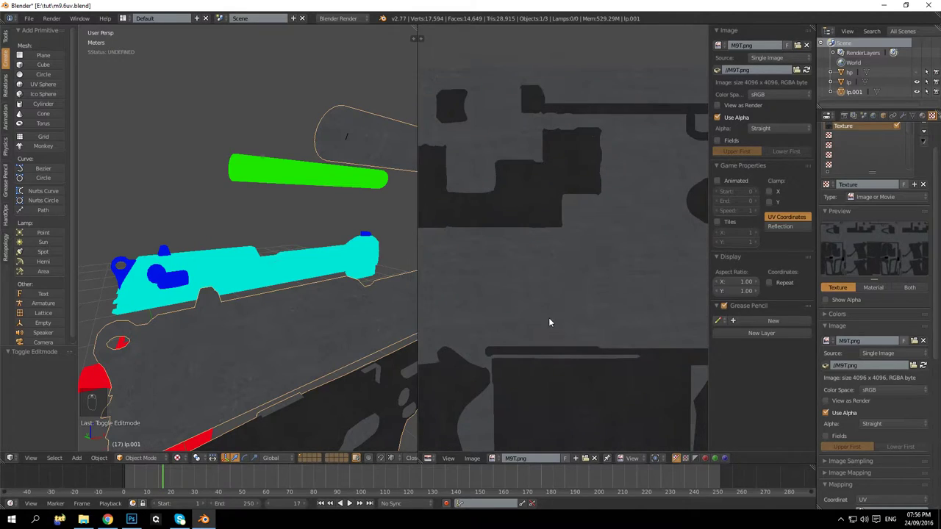
Reload the M9T.png image, inspect the retextured slide, and enter Edit Mode to show UVs
click(923, 366)
scroll(266, 304, up, 5)
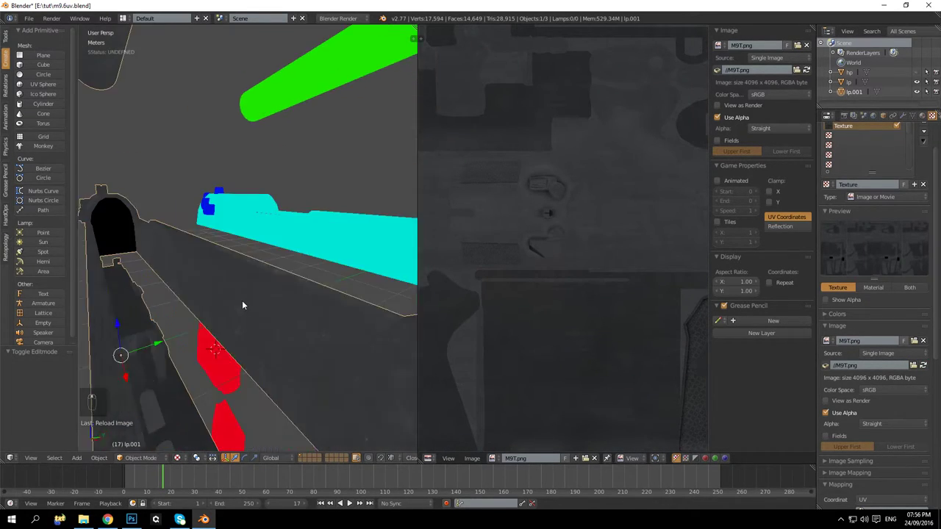
scroll(242, 300, up, 5)
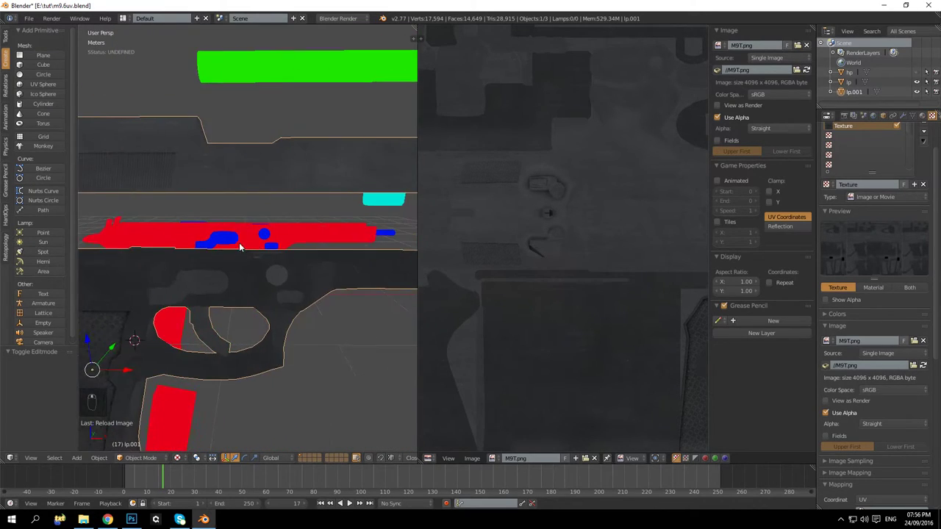
drag(239, 247, 265, 289)
key(Tab)
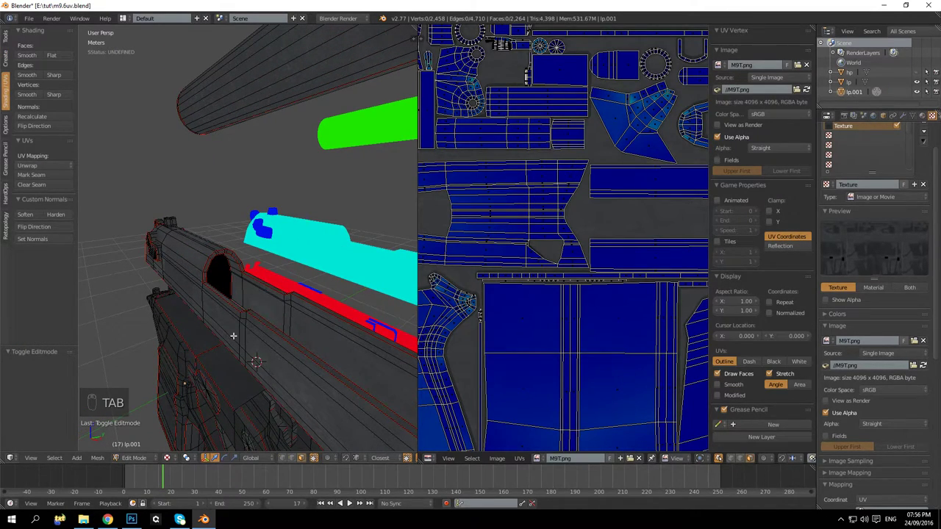
drag(231, 293, 249, 299)
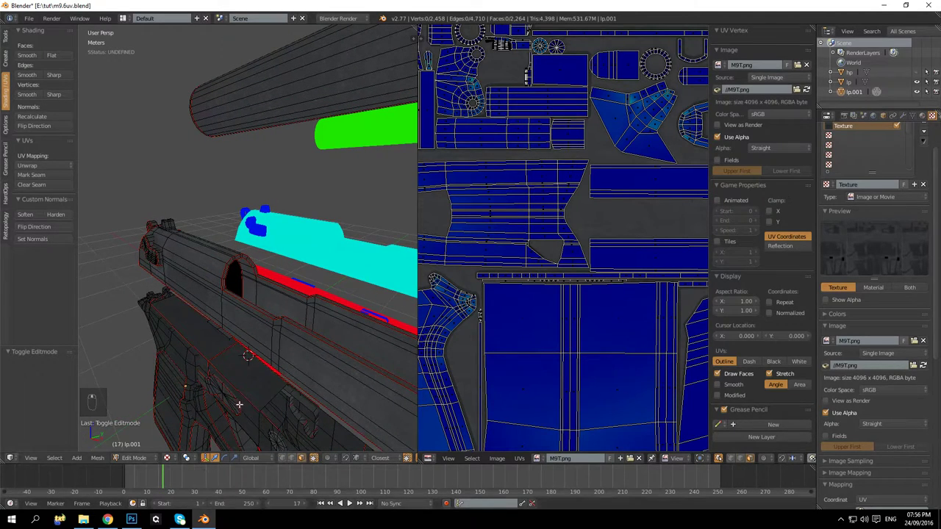
In Photoshop, show the Group 1 UV wireframe overlay
click(131, 519)
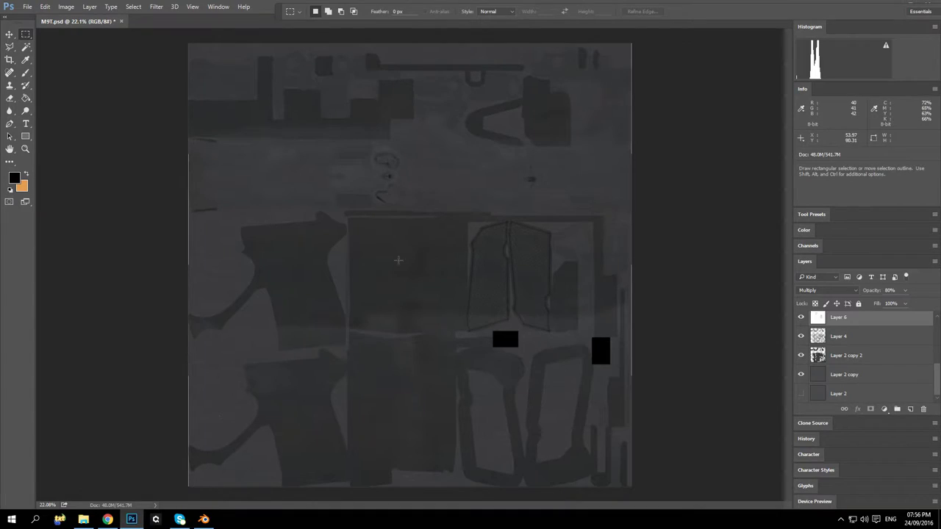
scroll(845, 352, up, 5)
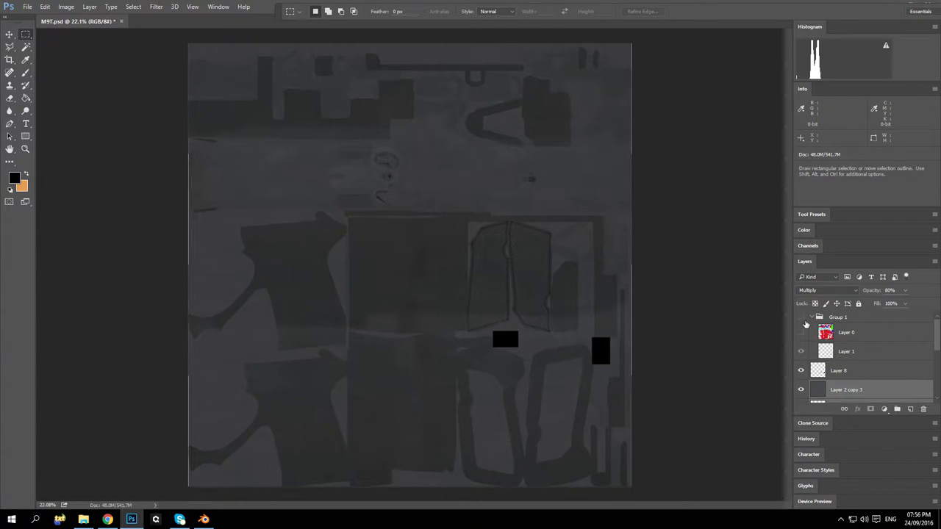
click(800, 317)
scroll(481, 157, up, 3)
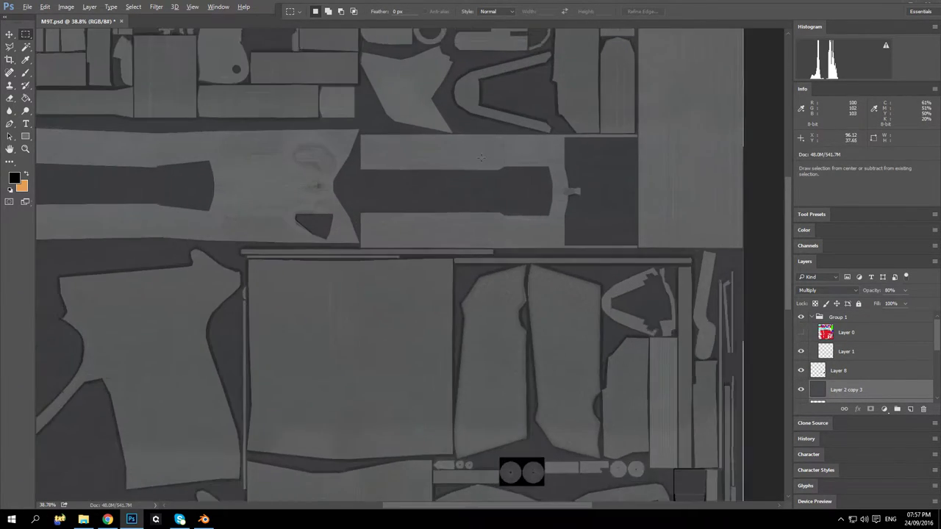
scroll(481, 156, up, 4)
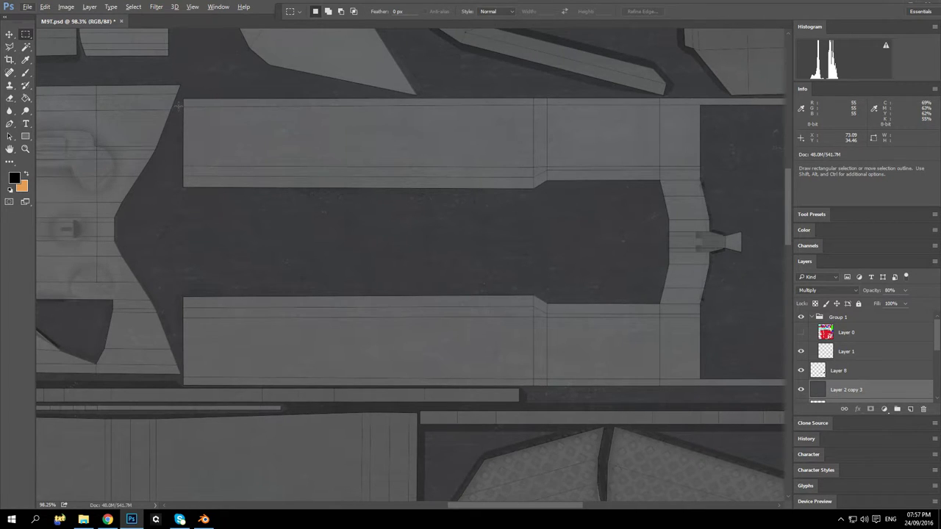
Marquee-select the slide's UV island, cutting a notch from the lower-left corner
drag(177, 106, 750, 379)
scroll(208, 228, up, 5)
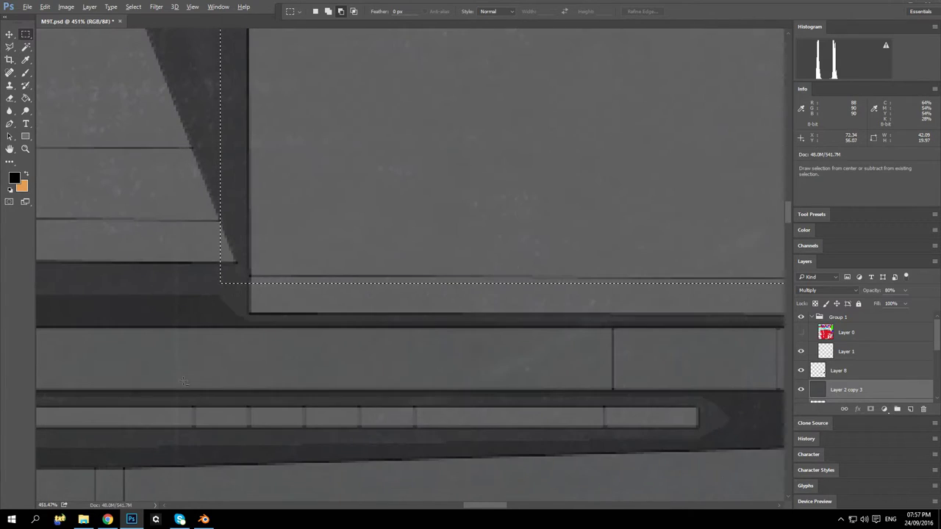
drag(215, 181, 247, 280)
drag(247, 280, 617, 352)
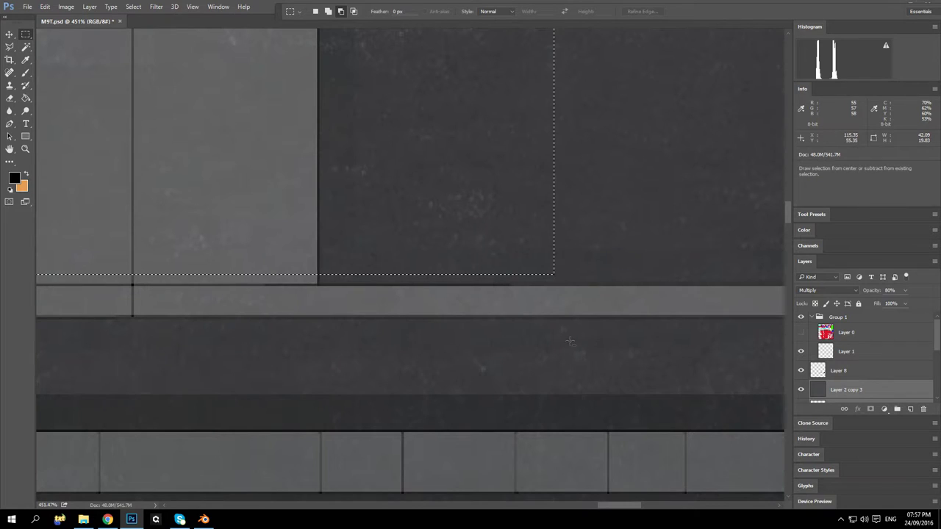
scroll(406, 360, down, 3)
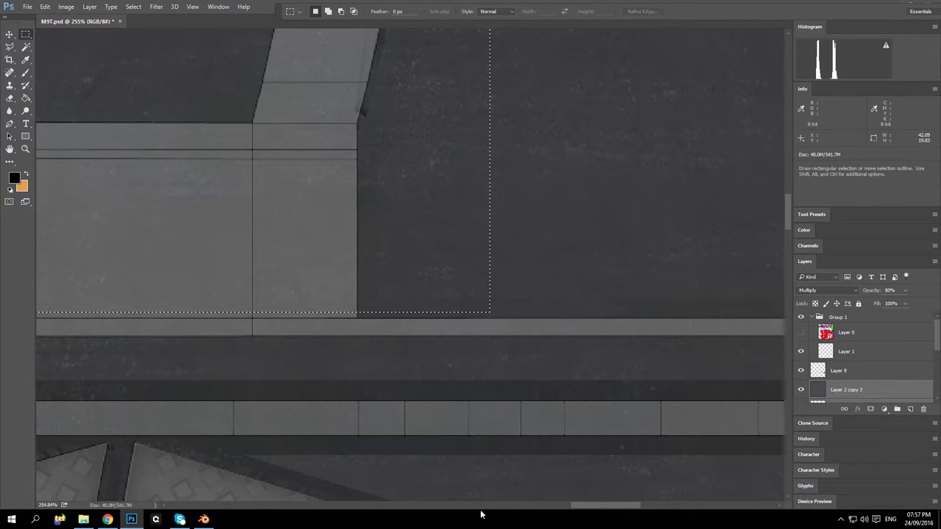
drag(589, 506, 476, 492)
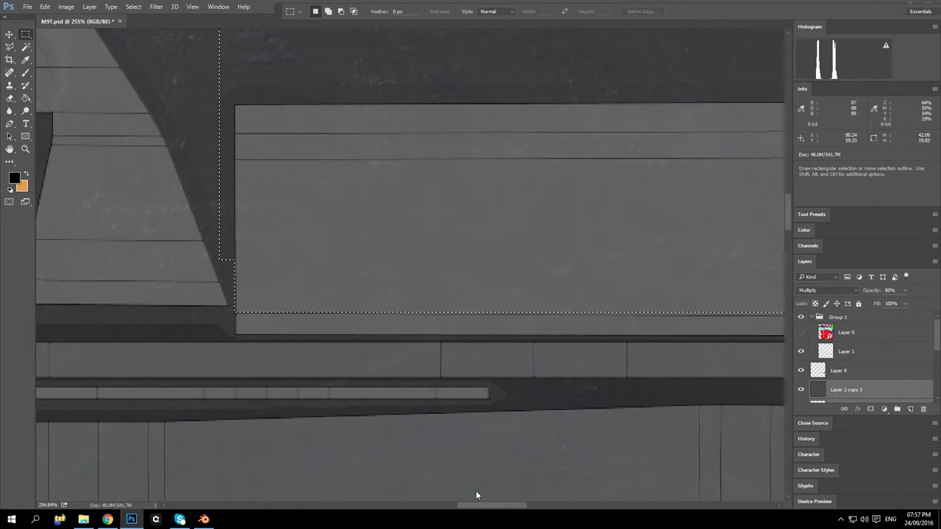
scroll(423, 325, up, 2)
scroll(401, 325, down, 4)
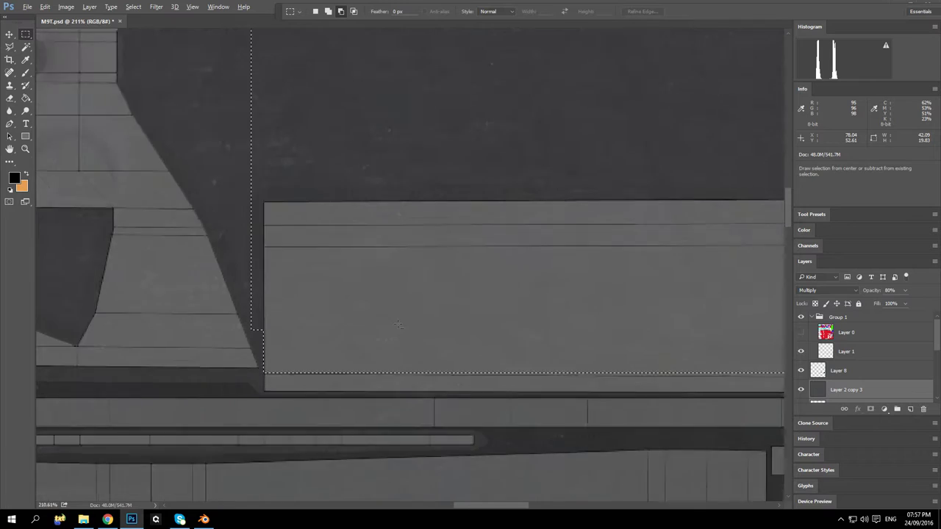
scroll(441, 326, up, 3)
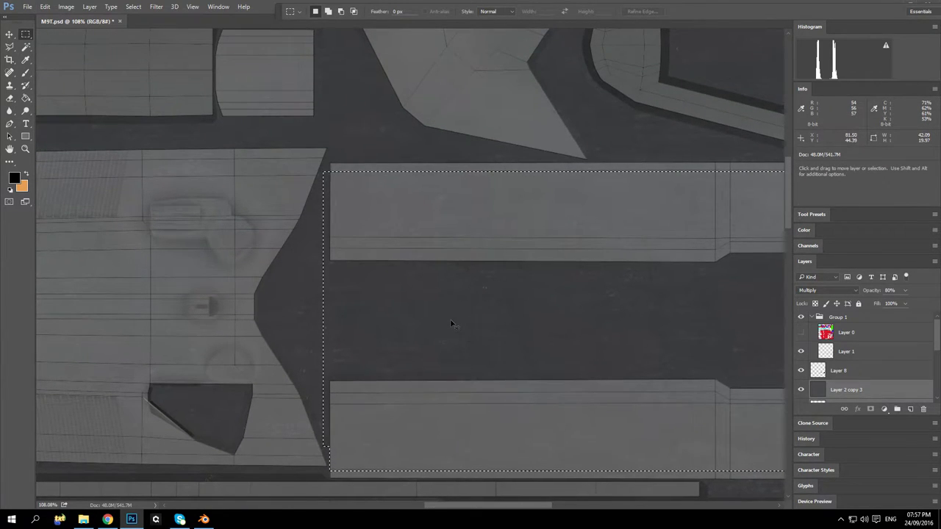
drag(464, 507, 512, 506)
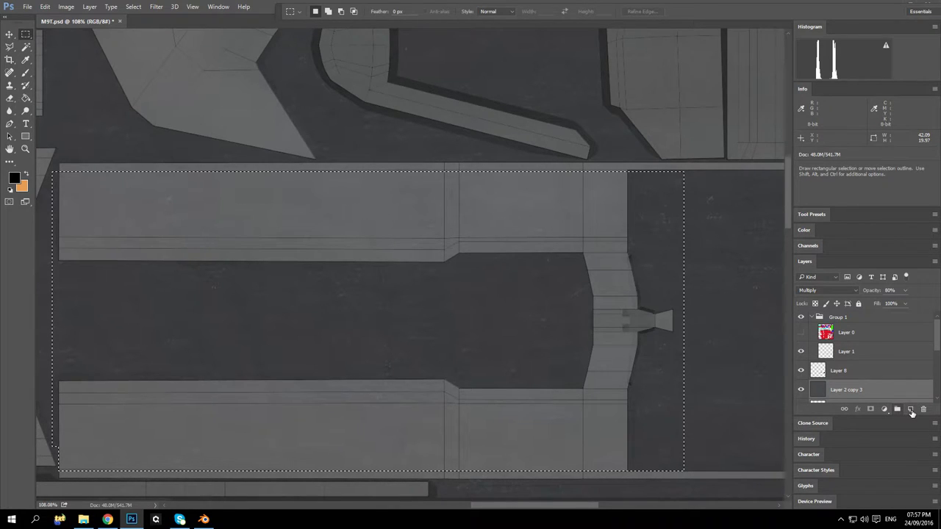
Add new Layer 9 and Paint Bucket fill the slide area with black
click(910, 409)
scroll(851, 372, down, 3)
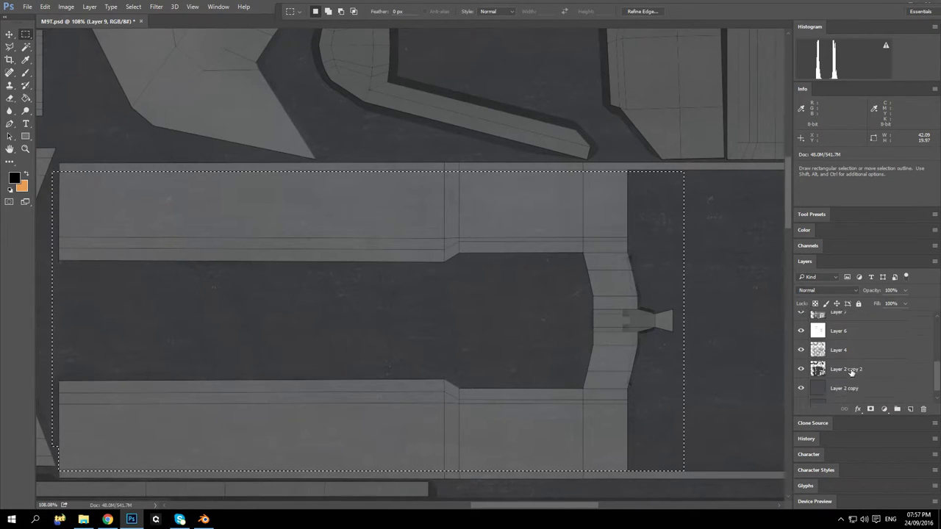
scroll(851, 372, up, 3)
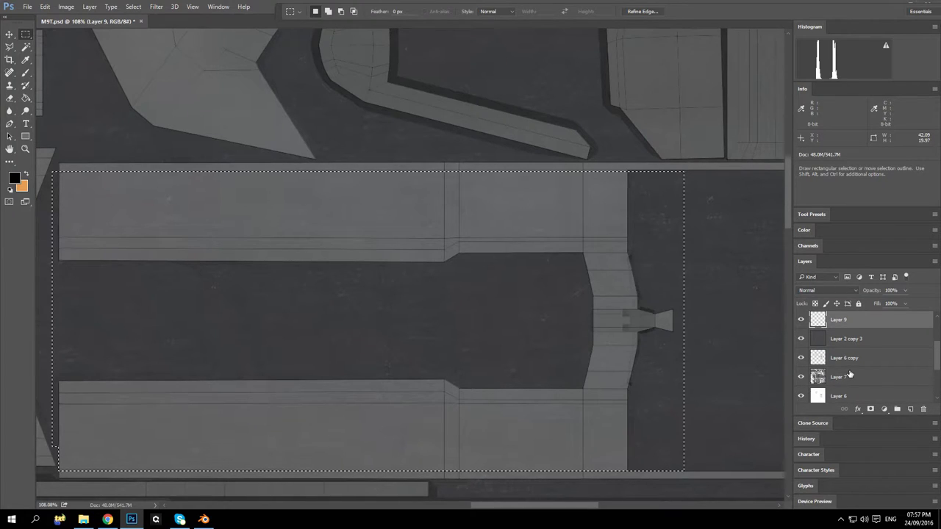
scroll(850, 375, up, 1)
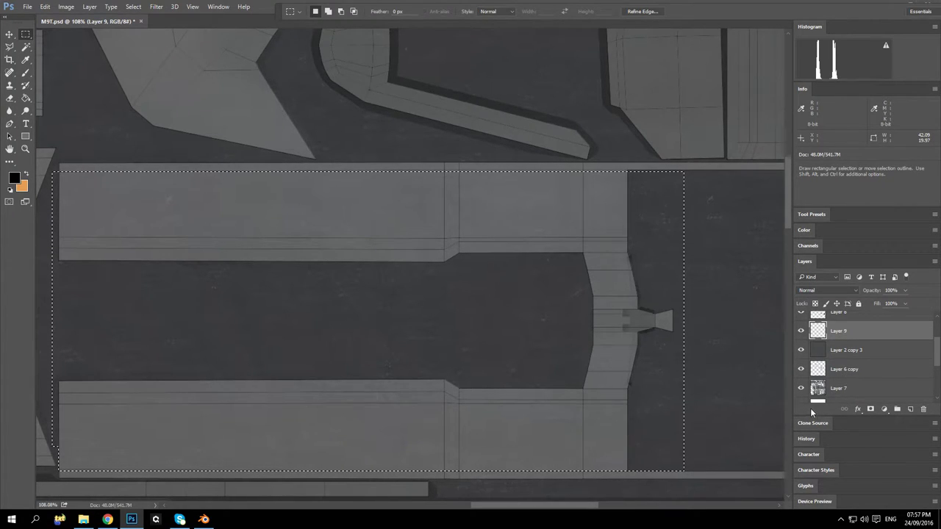
click(26, 98)
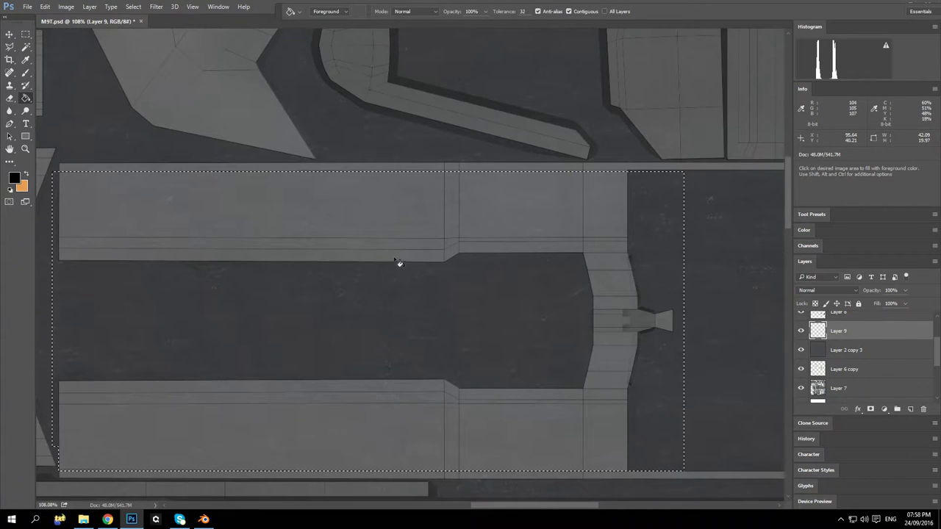
click(400, 319)
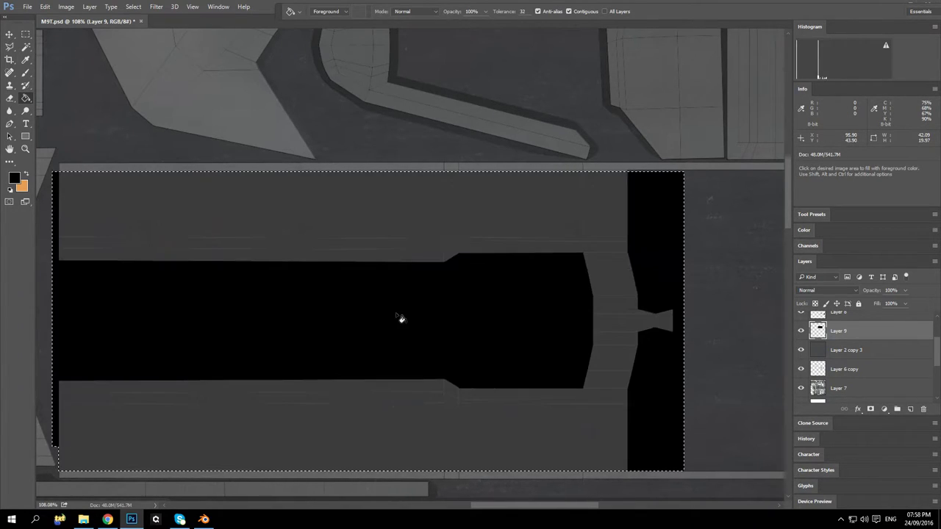
Keep Layer 9 on Normal blending and lower its opacity to about 53%
click(853, 291)
scroll(853, 291, down, 2)
scroll(853, 291, up, 2)
click(904, 290)
click(905, 291)
drag(893, 304, 887, 304)
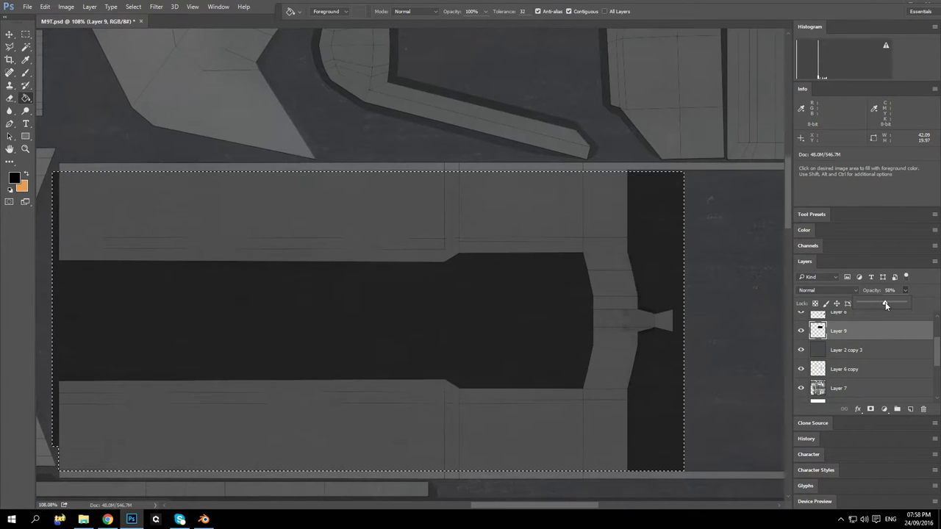
drag(886, 302, 883, 303)
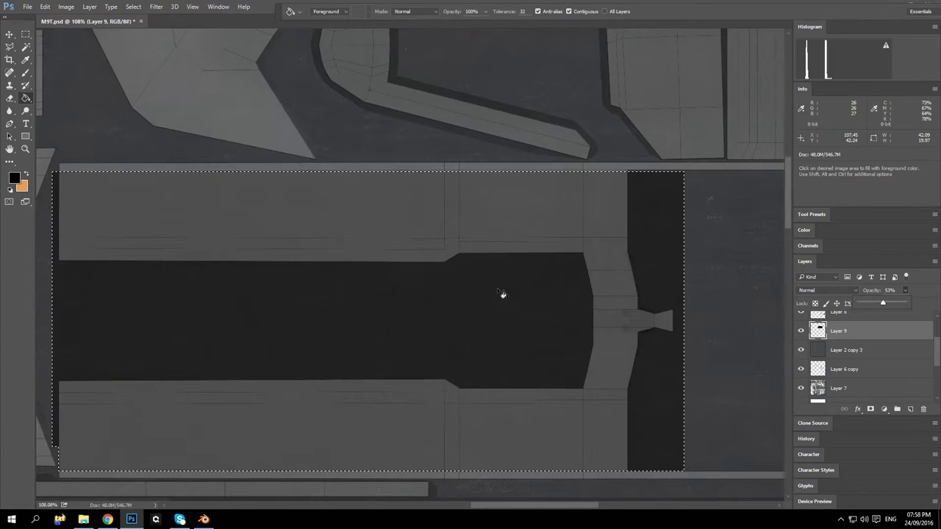
scroll(502, 296, down, 4)
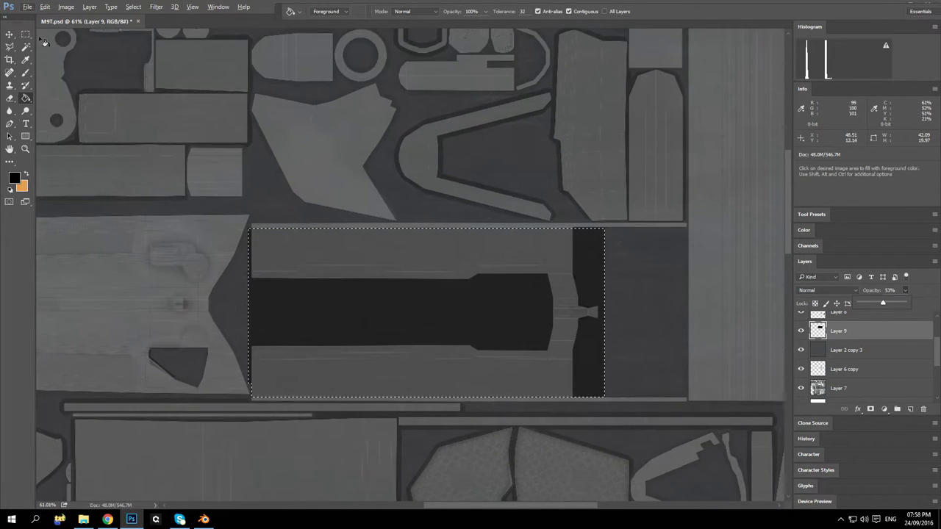
Deselect the slide area, return to the Rectangular Marquee, and hide the Layer 1 UV wireframe
key(m)
click(691, 247)
scroll(816, 336, up, 3)
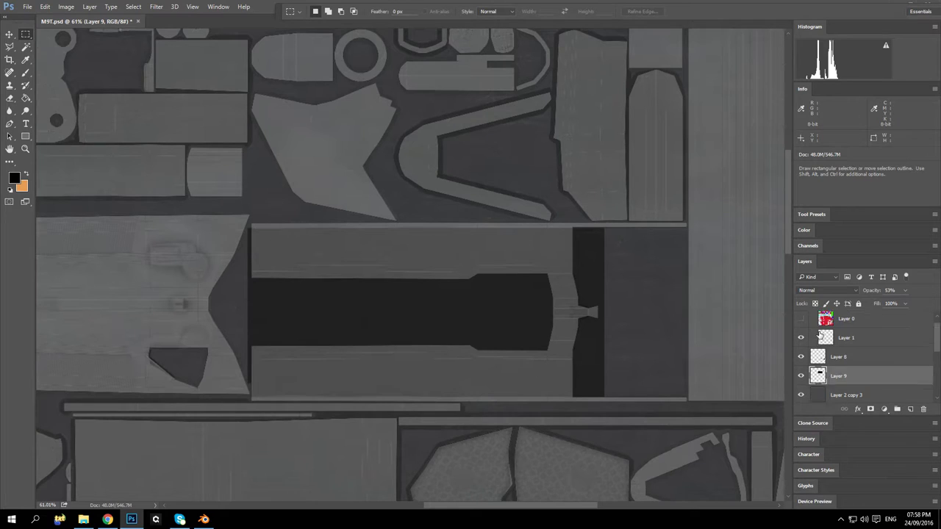
click(801, 352)
scroll(623, 289, down, 5)
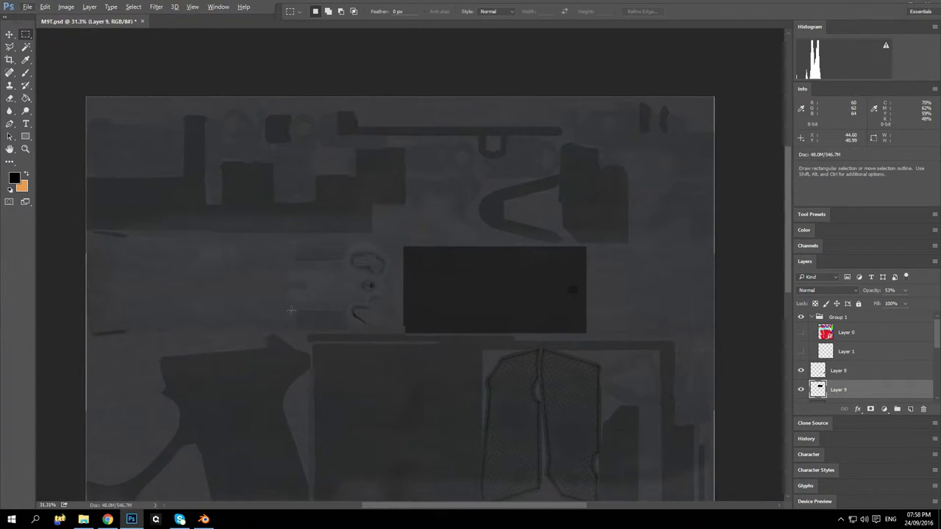
scroll(366, 346, up, 4)
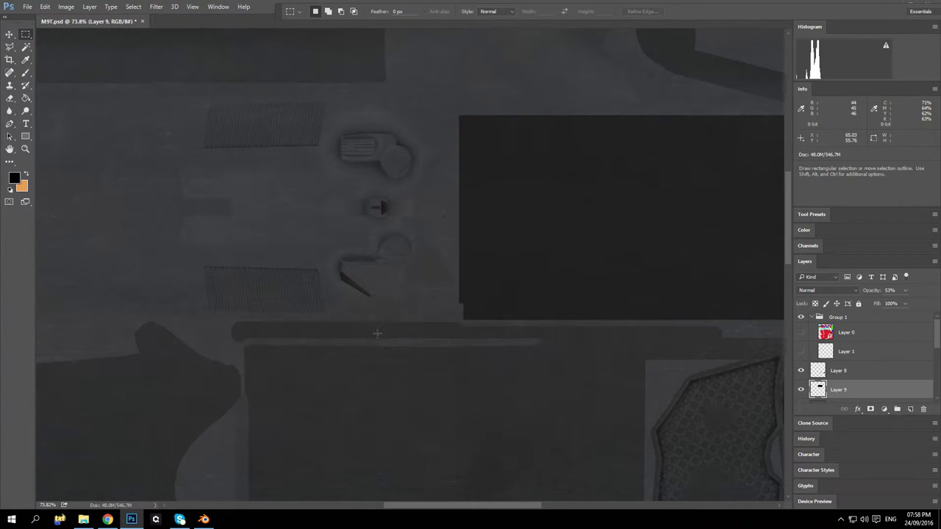
scroll(386, 330, down, 3)
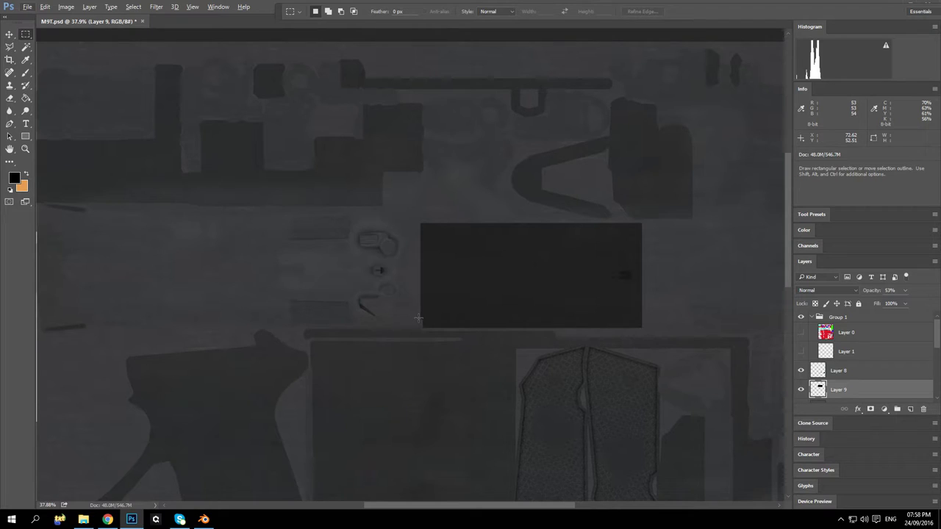
scroll(422, 314, down, 3)
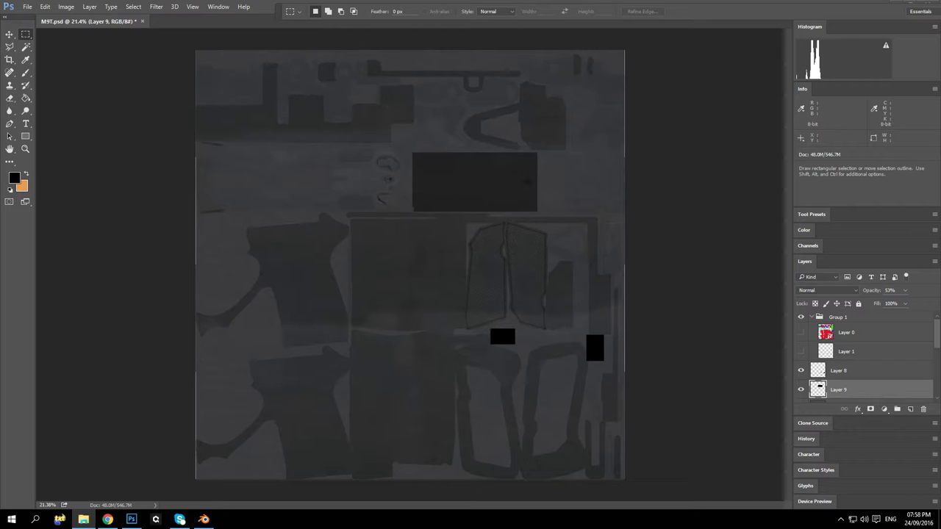
Place the TexturesCom_MetalBare0043_S photo and scale it to cover the whole sheet
drag(361, 297, 350, 222)
drag(396, 253, 196, 50)
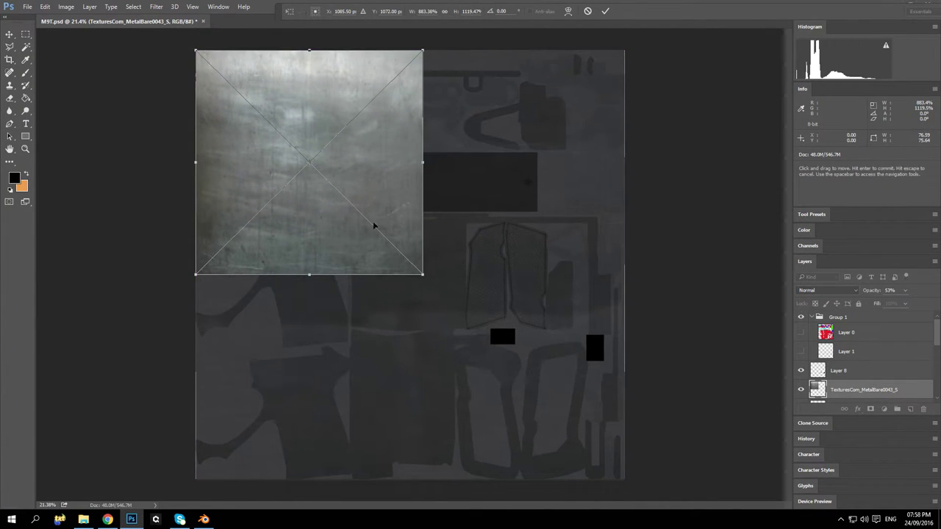
drag(425, 274, 625, 479)
key(m)
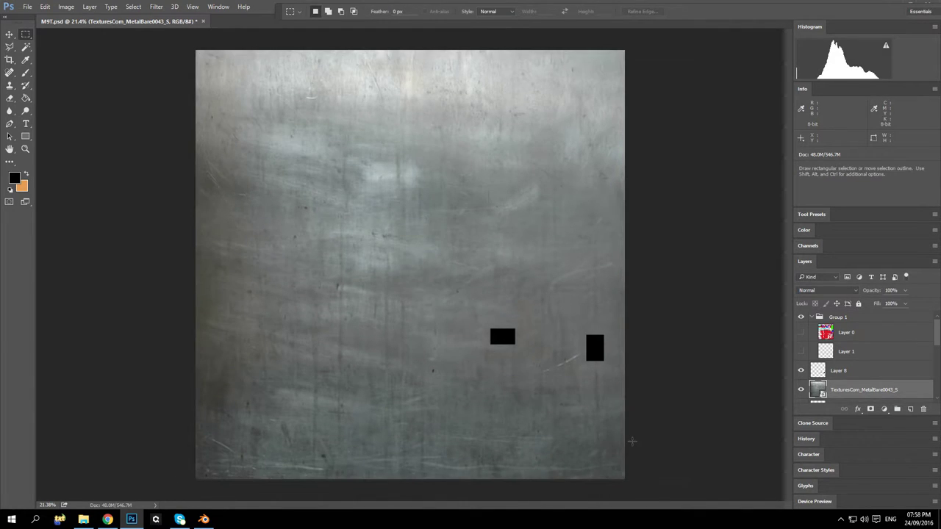
scroll(875, 352, down, 2)
scroll(873, 352, up, 2)
click(813, 318)
click(813, 318)
click(814, 317)
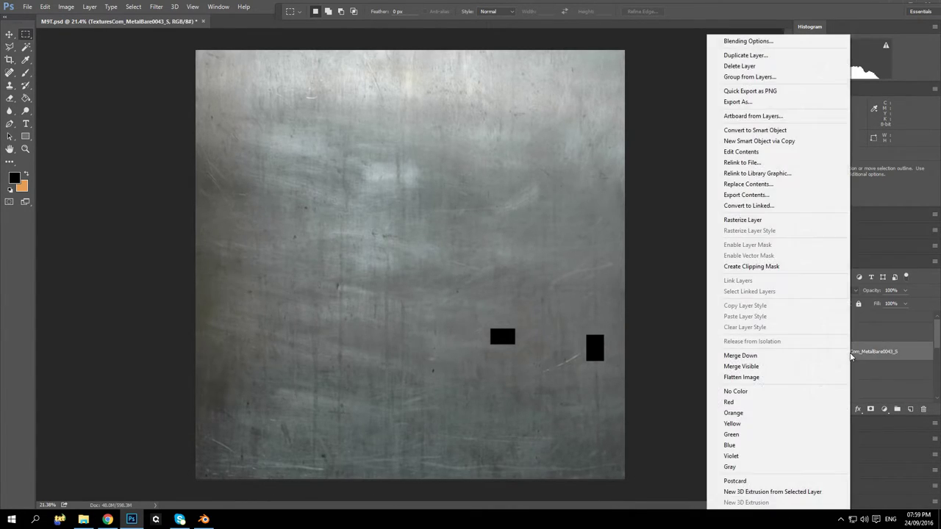
Merge the metal photo down into Layer 10 and set it to Multiply at 30% opacity
click(770, 355)
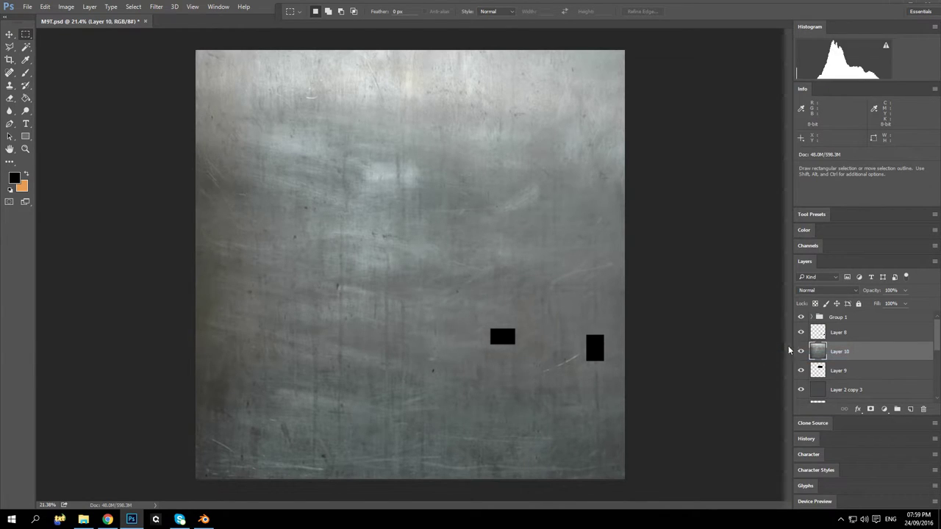
click(857, 291)
click(853, 291)
key(Down)
key(Down)
key(Down)
key(Up)
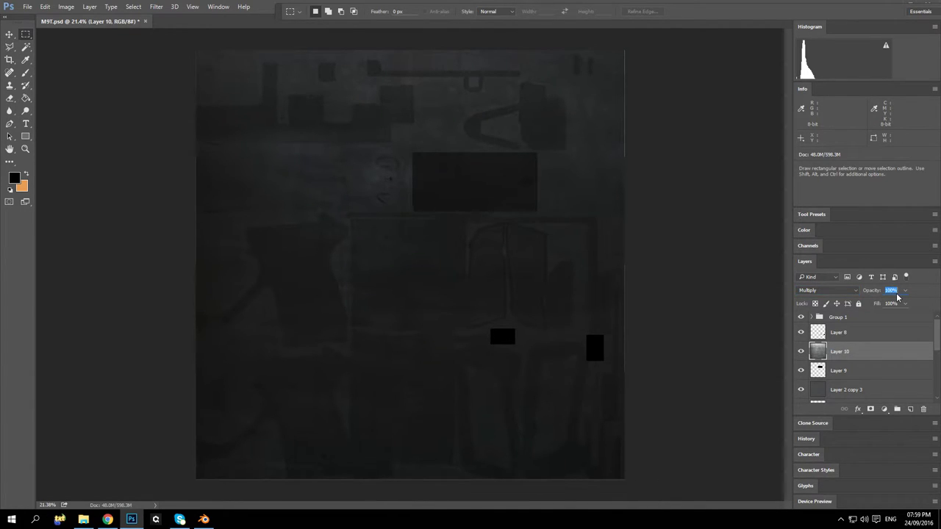
text(20)
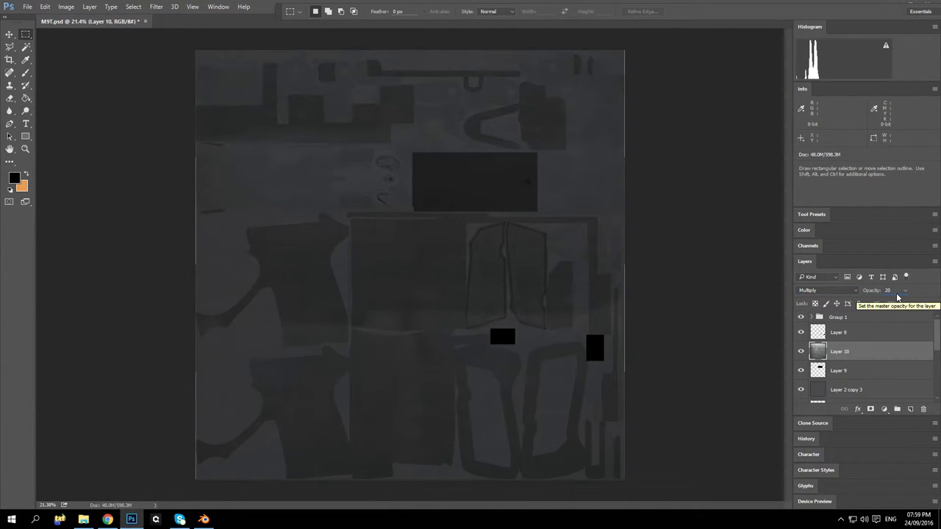
text(30)
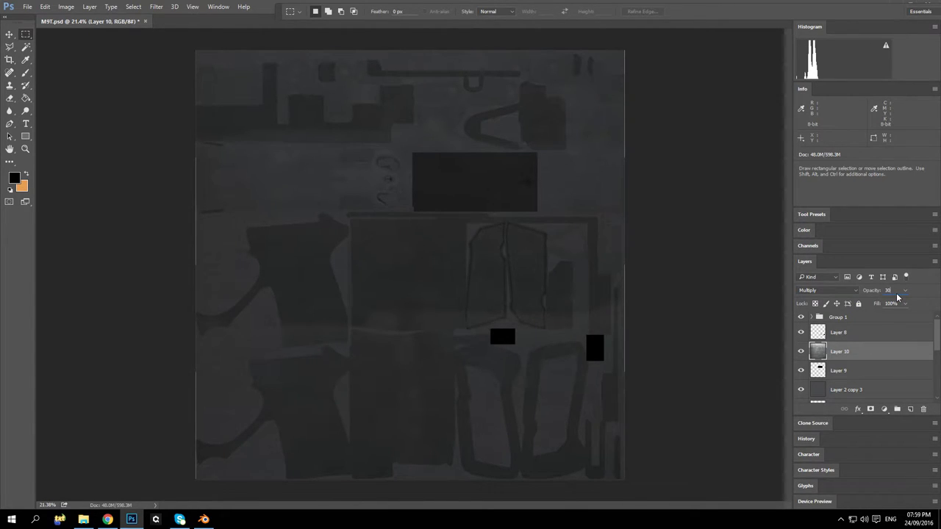
key(alt)
key(alt)
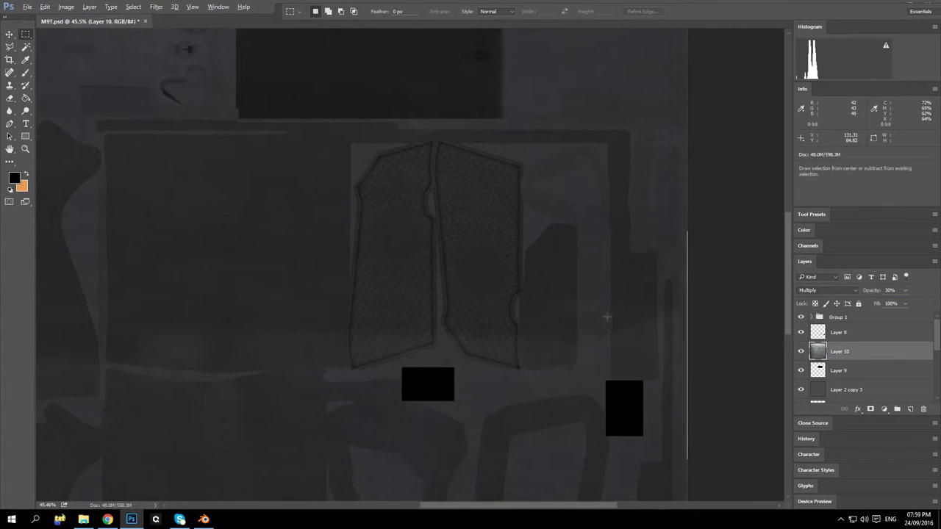
Zoom around the texture edges and toggle Layer 6, Layer 6 copy and Layer 7 to compare their effect
scroll(607, 317, up, 5)
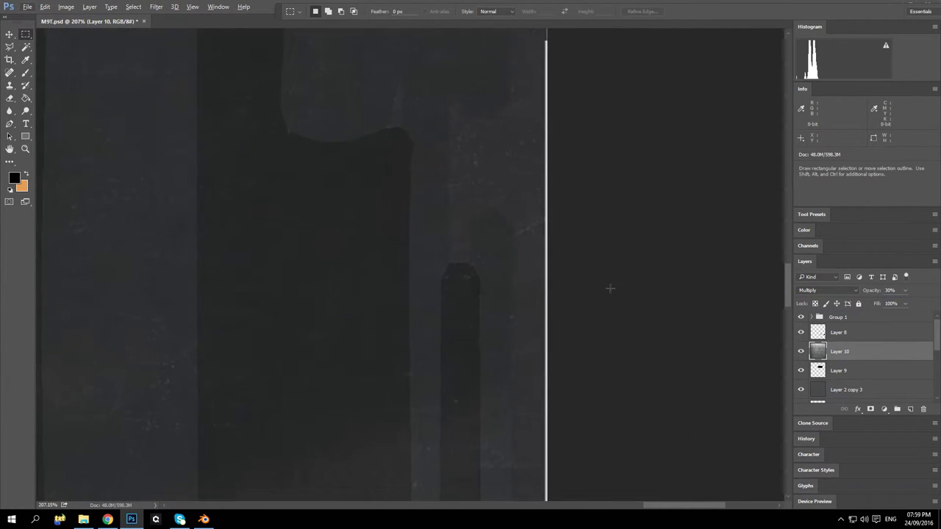
scroll(610, 288, up, 3)
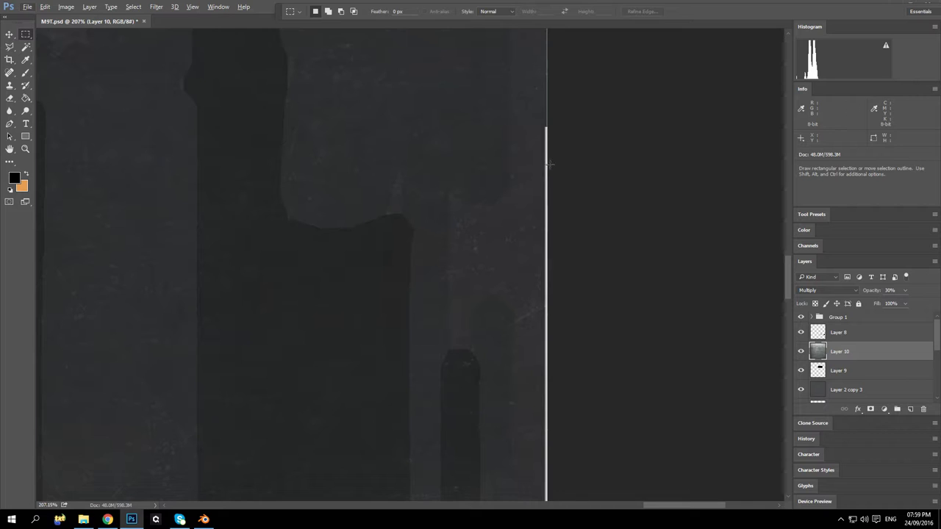
scroll(587, 221, down, 6)
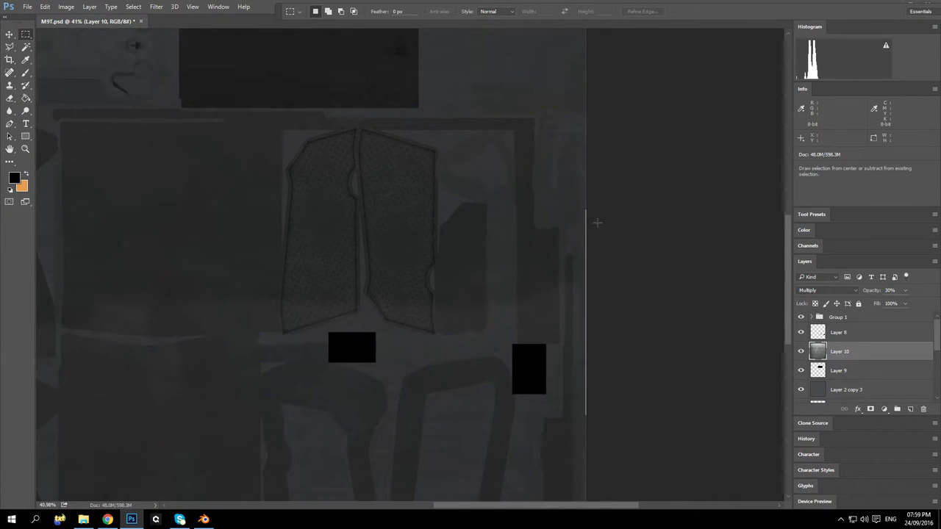
scroll(663, 214, up, 6)
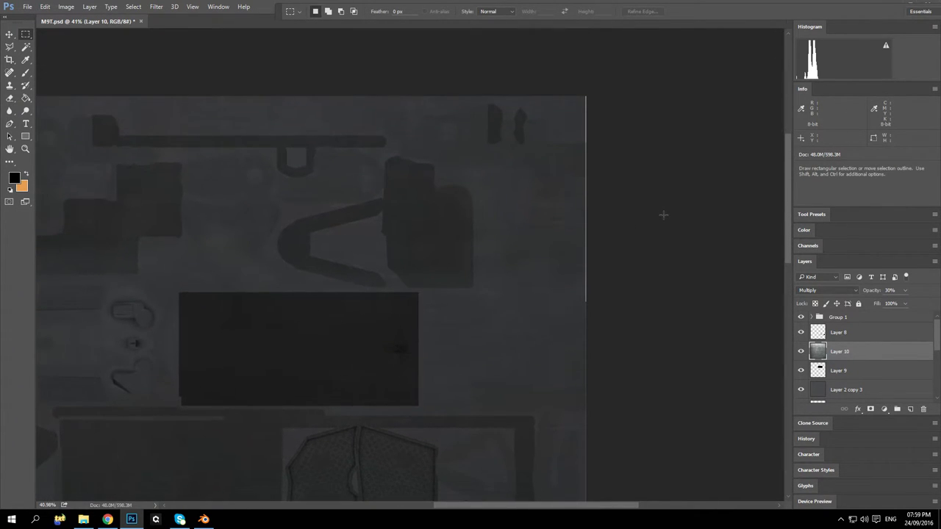
scroll(519, 370, down, 2)
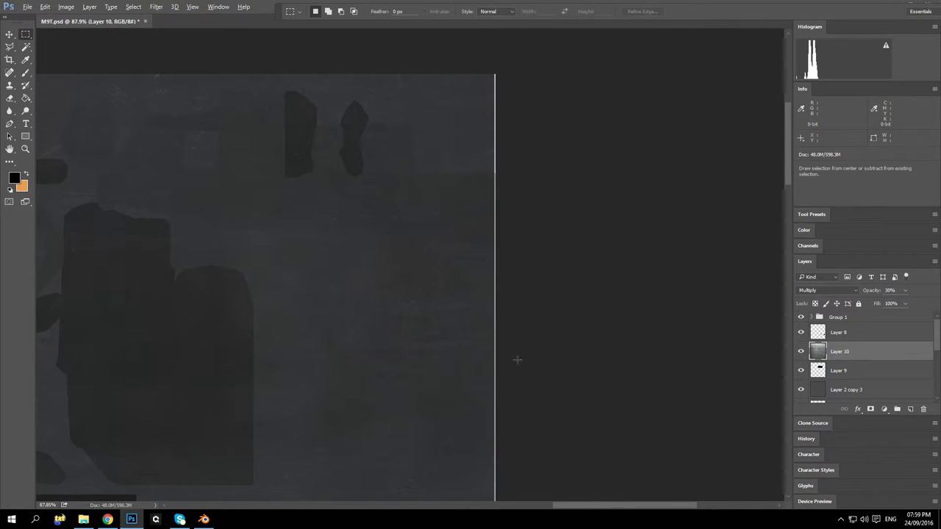
scroll(537, 328, down, 1)
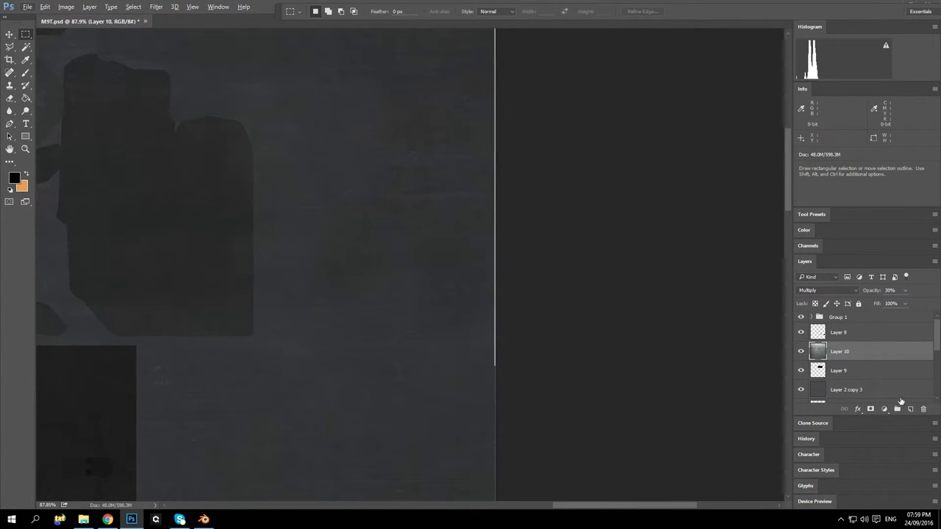
scroll(855, 374, down, 4)
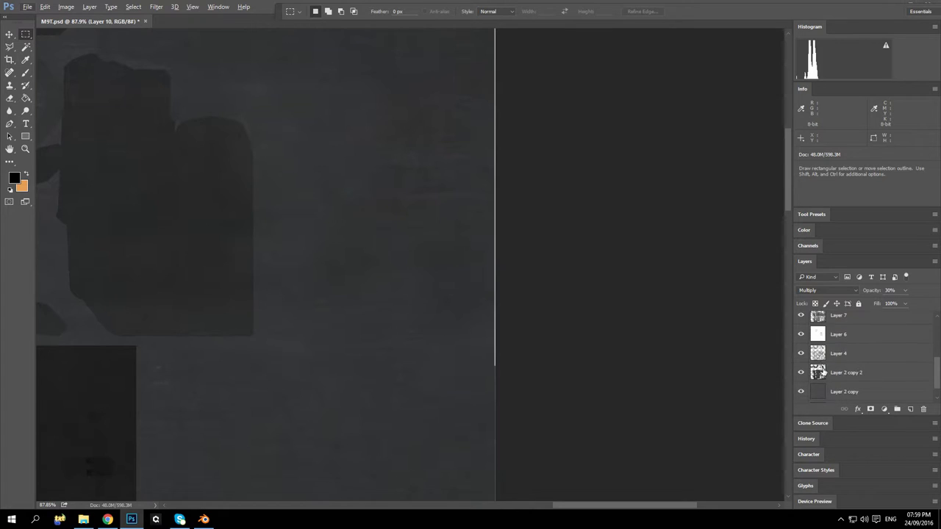
click(800, 379)
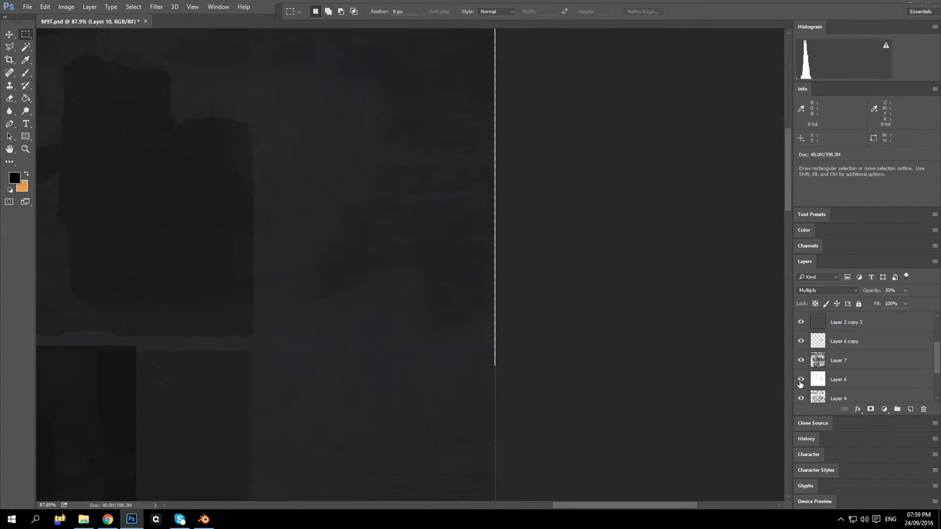
click(800, 342)
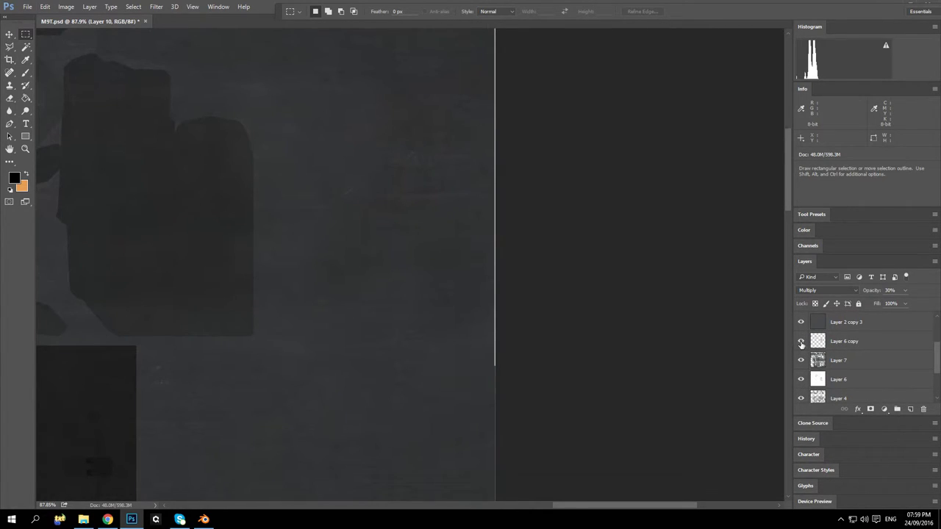
click(800, 361)
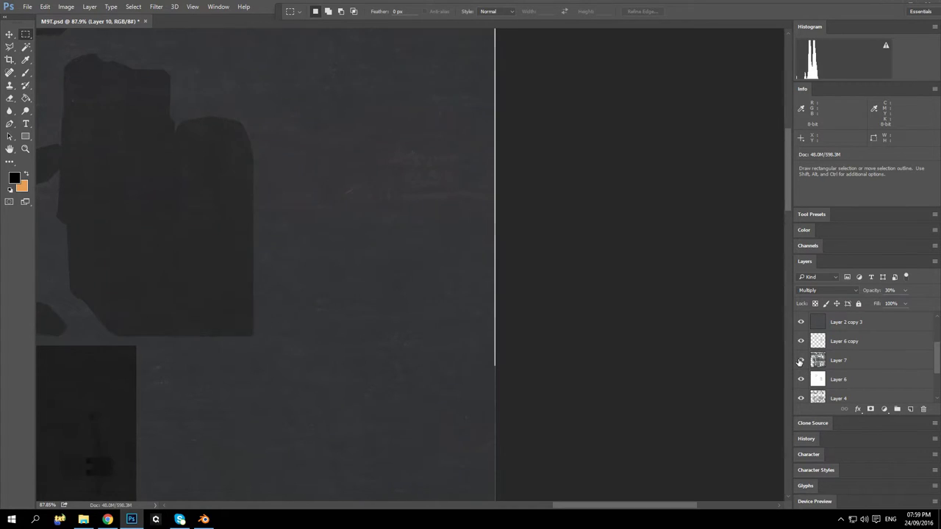
Select Layer 2 and switch its visibility back on
scroll(846, 356, down, 3)
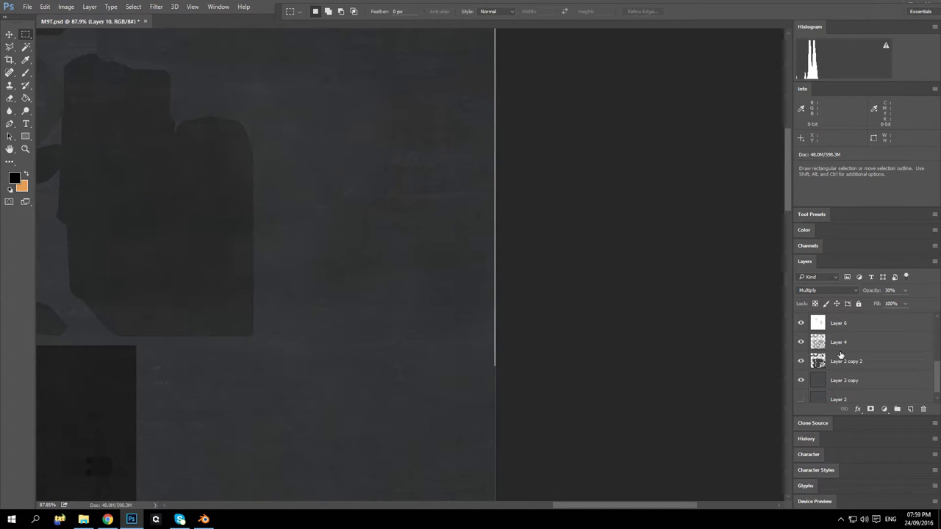
click(857, 394)
click(800, 395)
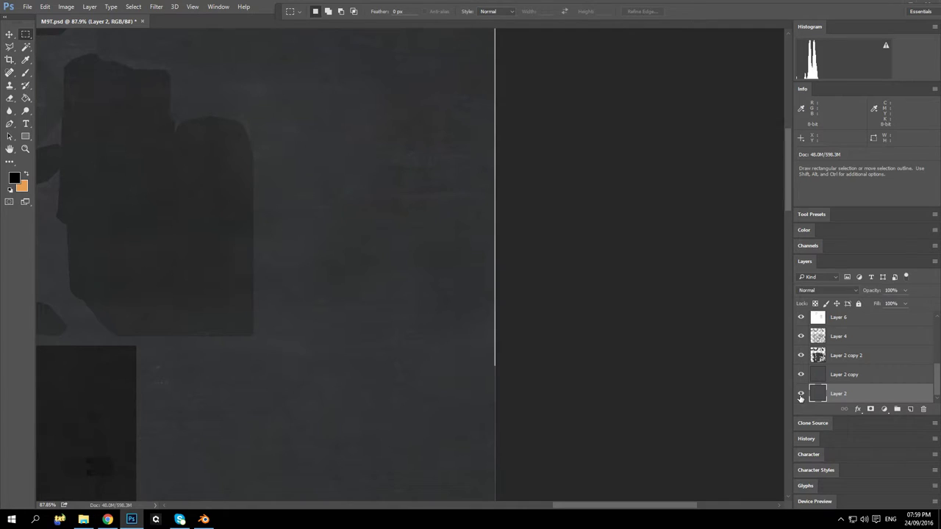
scroll(536, 311, down, 5)
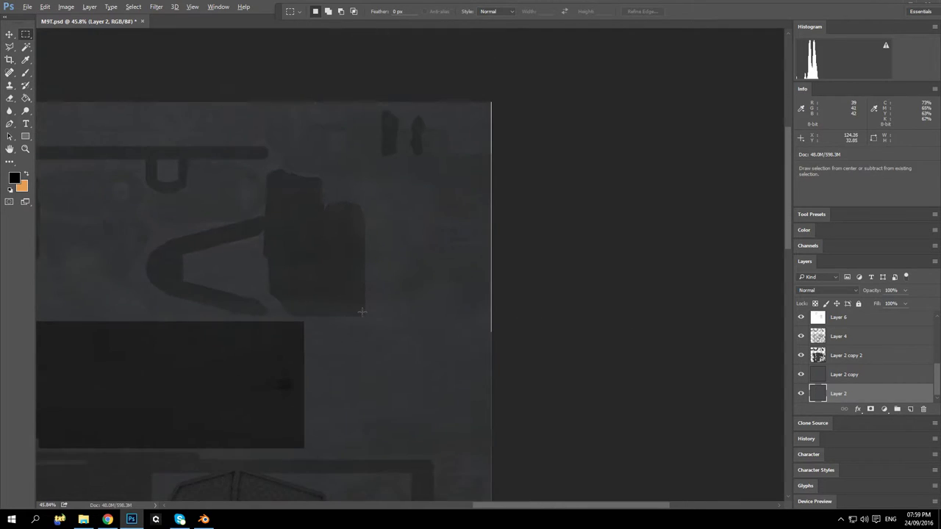
click(9, 37)
drag(464, 277, 467, 277)
scroll(536, 311, up, 7)
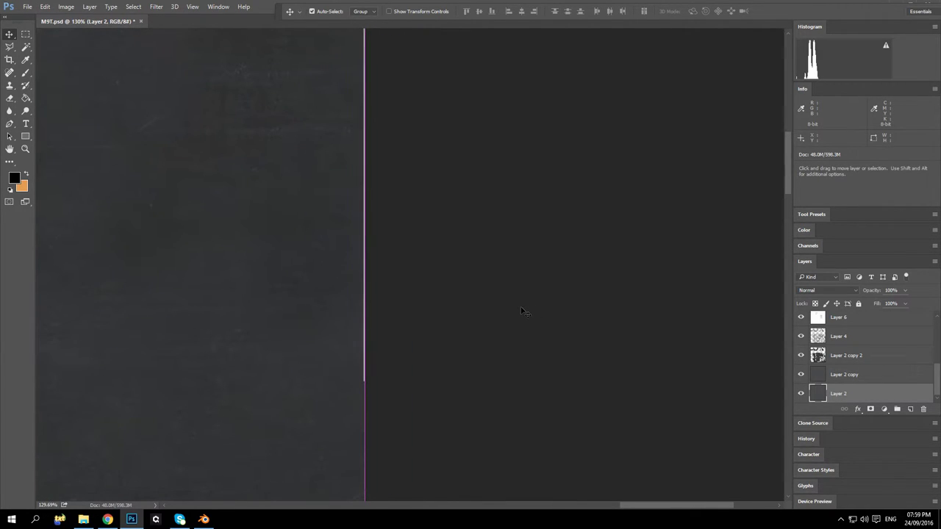
scroll(851, 353, up, 1)
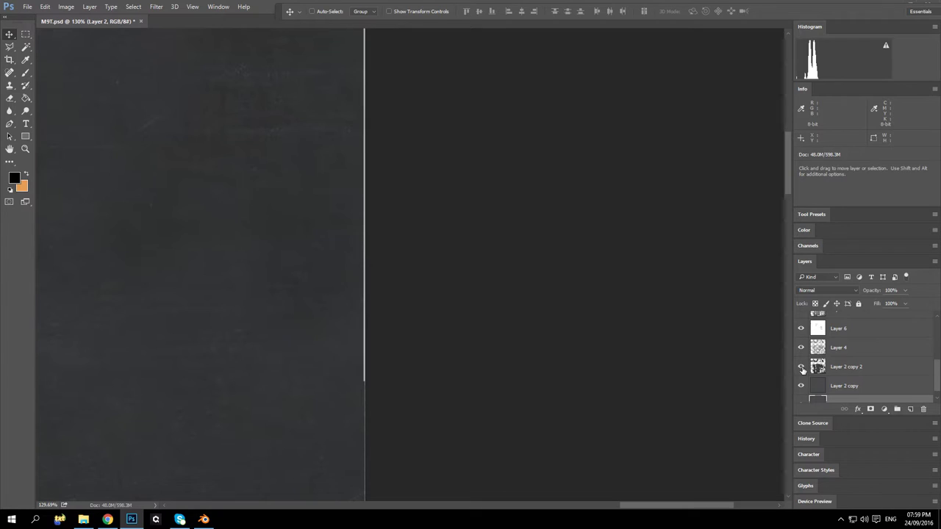
scroll(851, 353, up, 3)
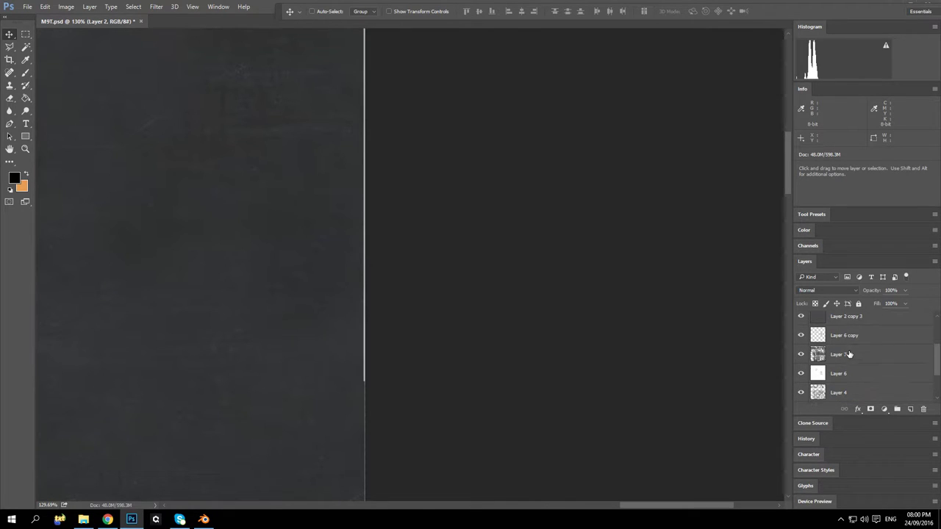
click(802, 355)
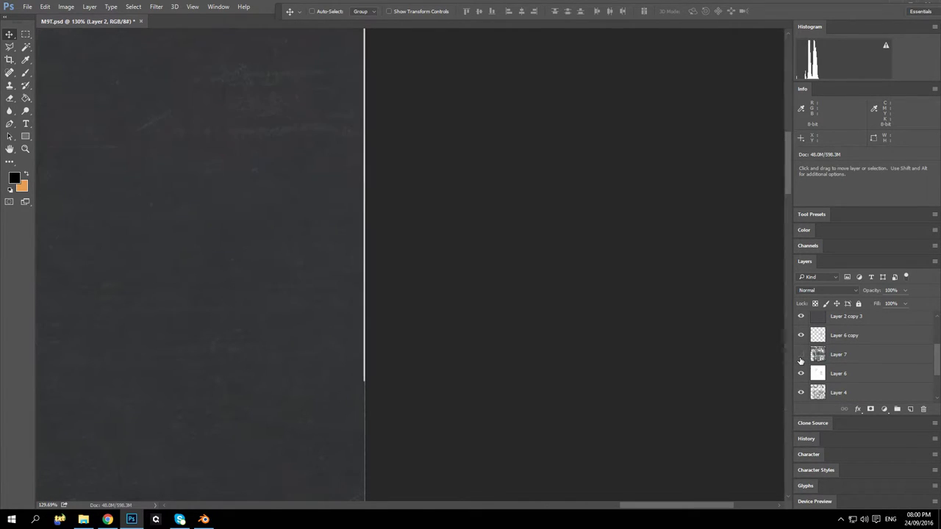
click(801, 358)
click(801, 357)
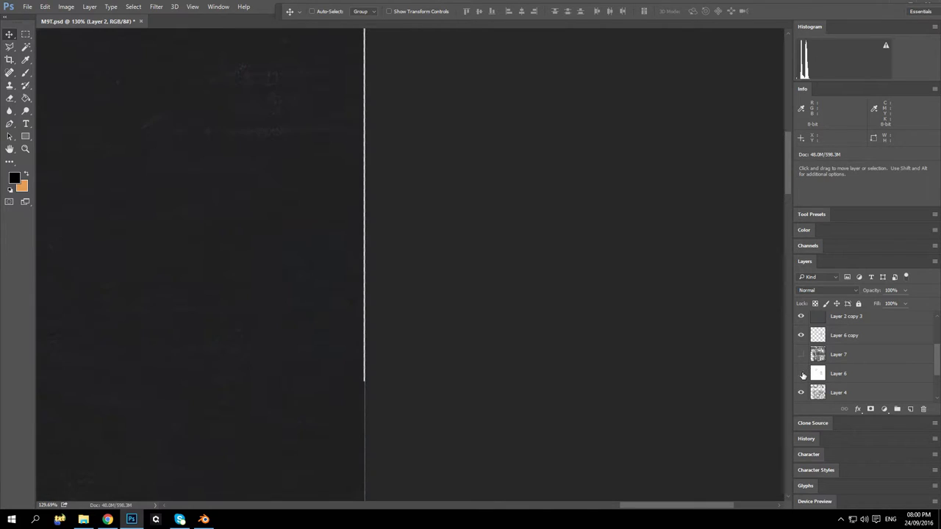
click(801, 358)
click(801, 355)
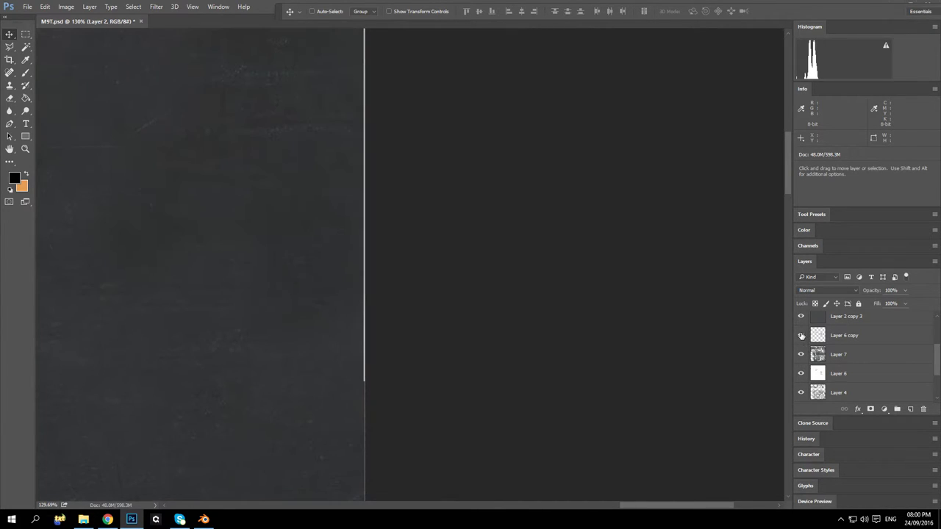
click(801, 336)
scroll(806, 374, down, 1)
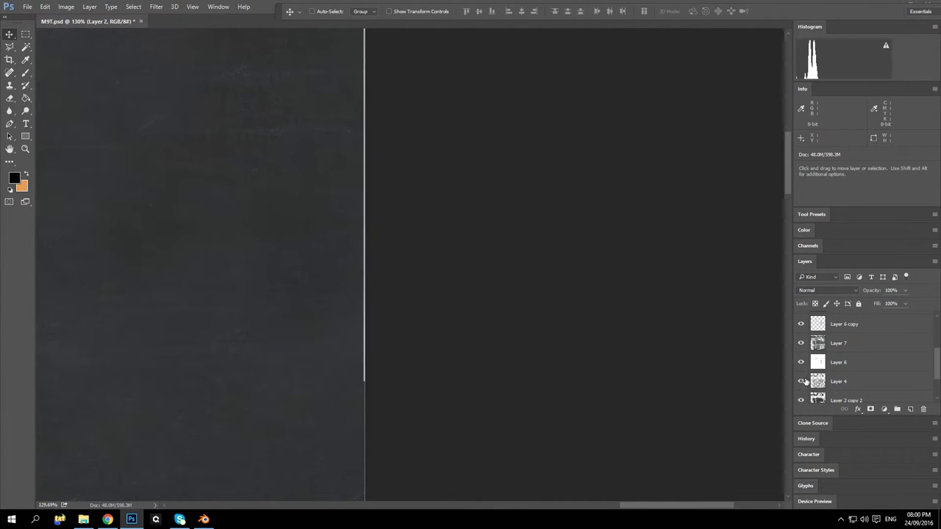
click(801, 362)
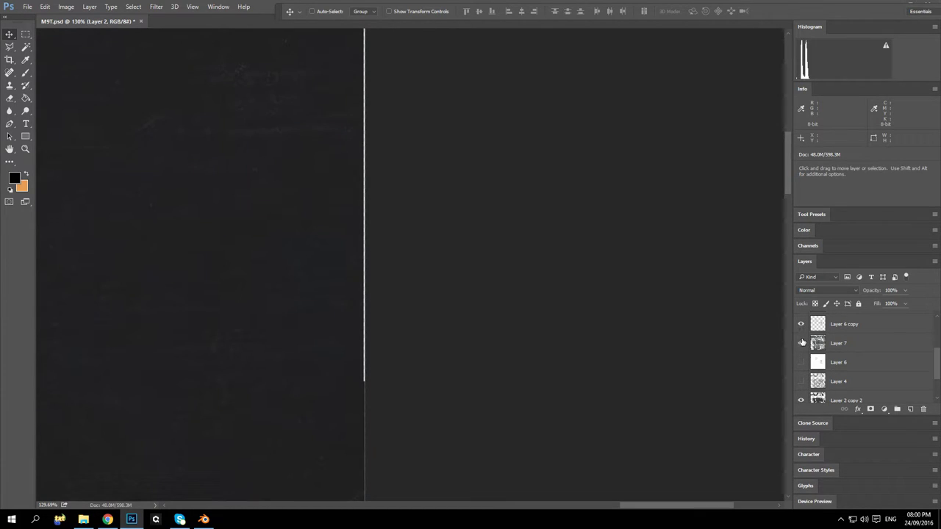
drag(802, 343, 801, 382)
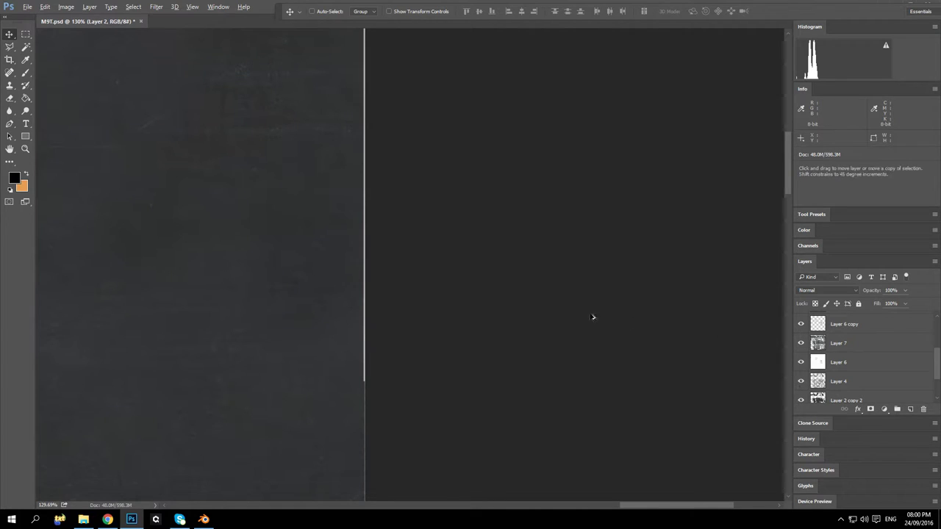
scroll(869, 358, down, 2)
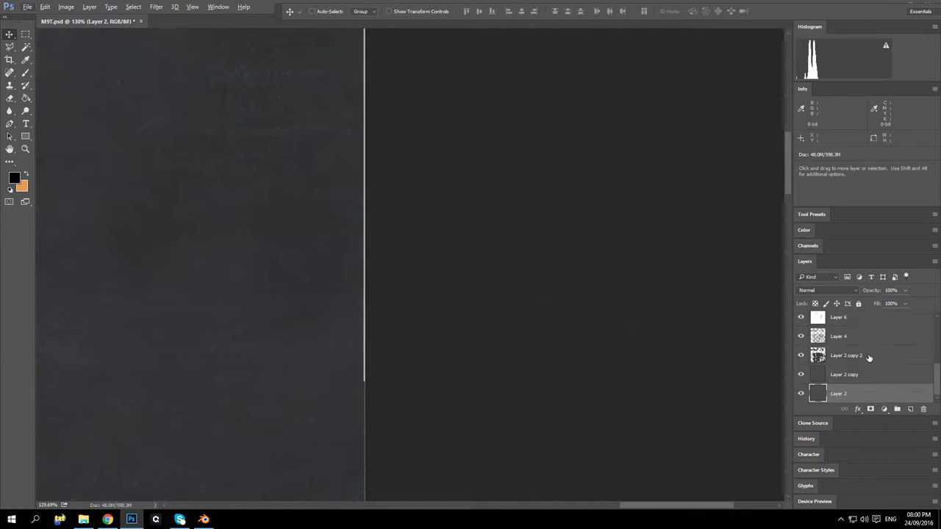
scroll(423, 283, down, 6)
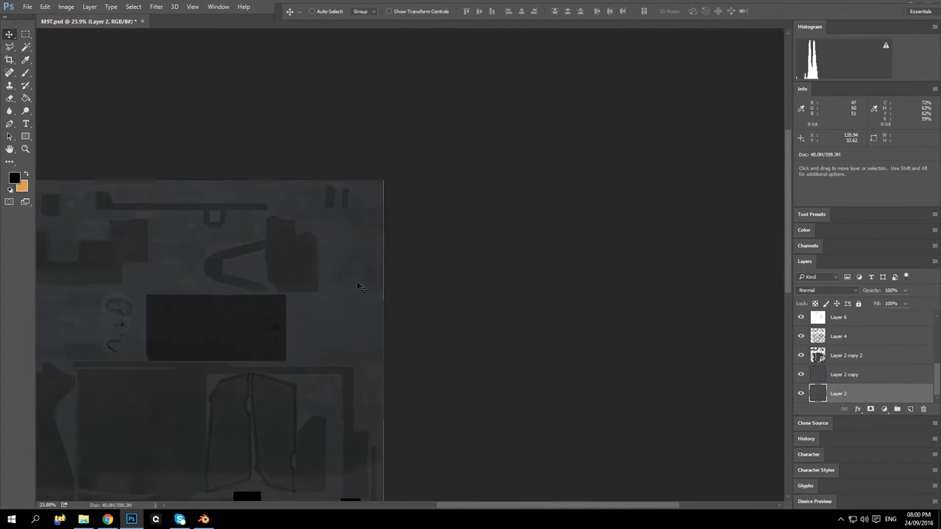
scroll(379, 285, up, 10)
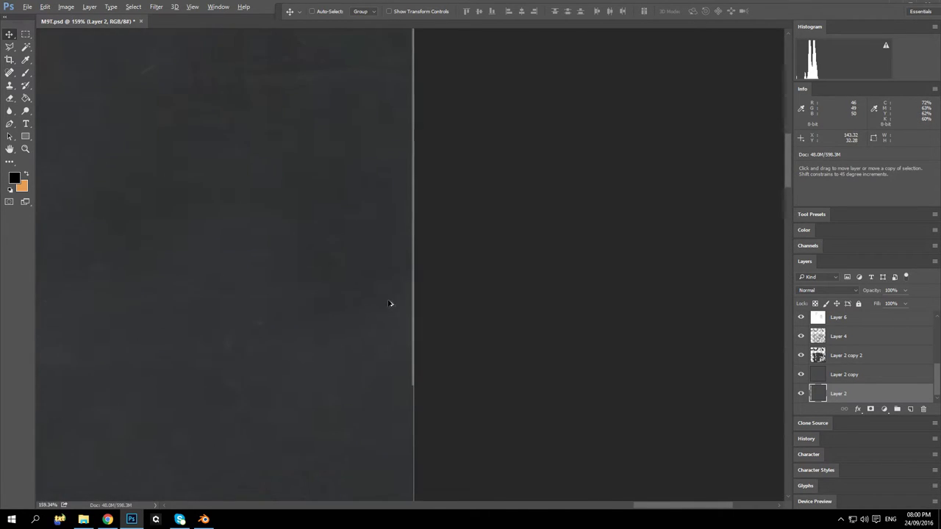
scroll(425, 328, down, 3)
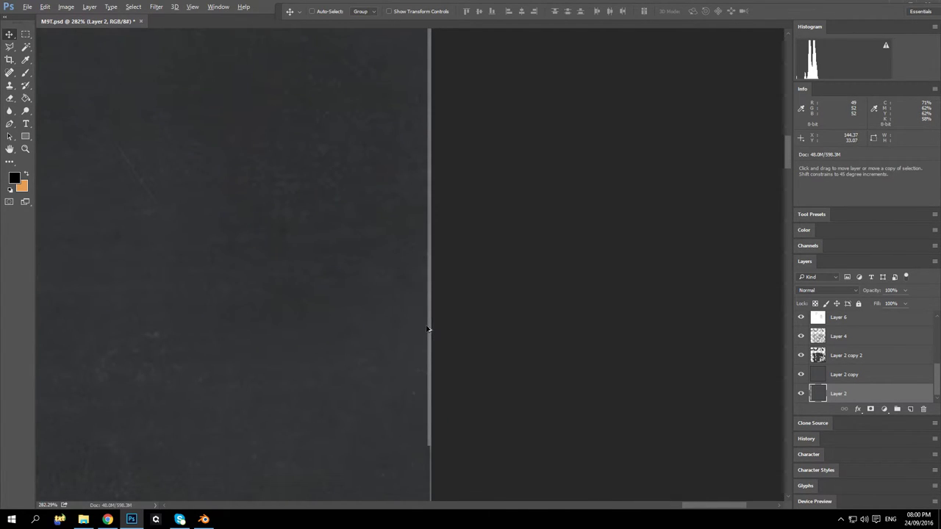
scroll(427, 329, down, 5)
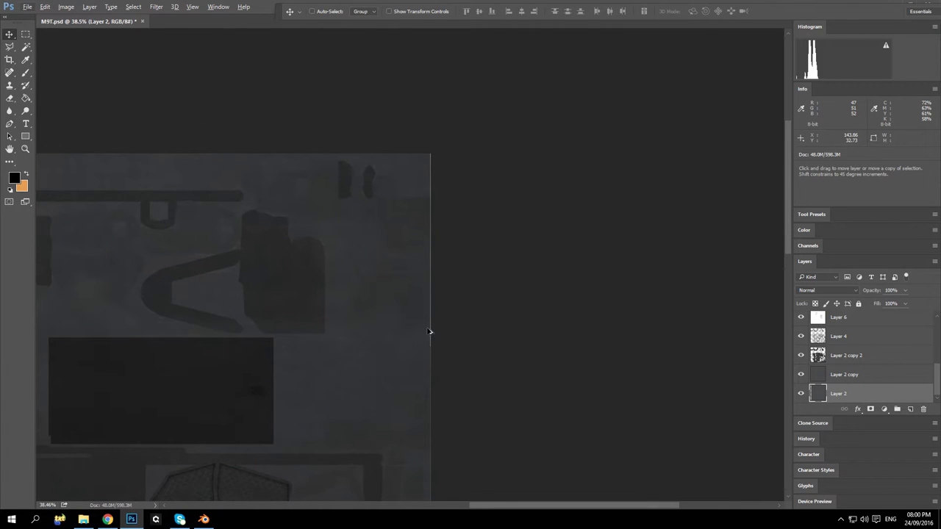
drag(514, 505, 355, 459)
scroll(359, 339, down, 2)
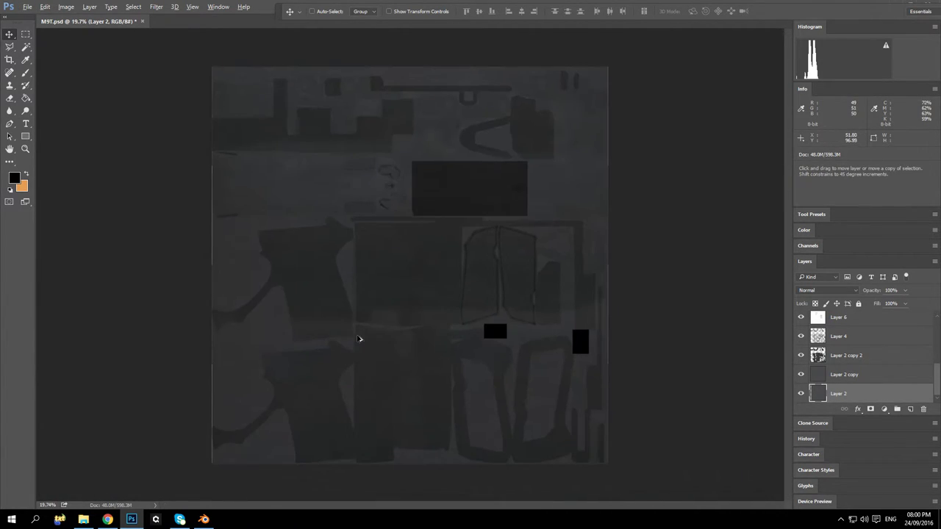
scroll(624, 445, up, 4)
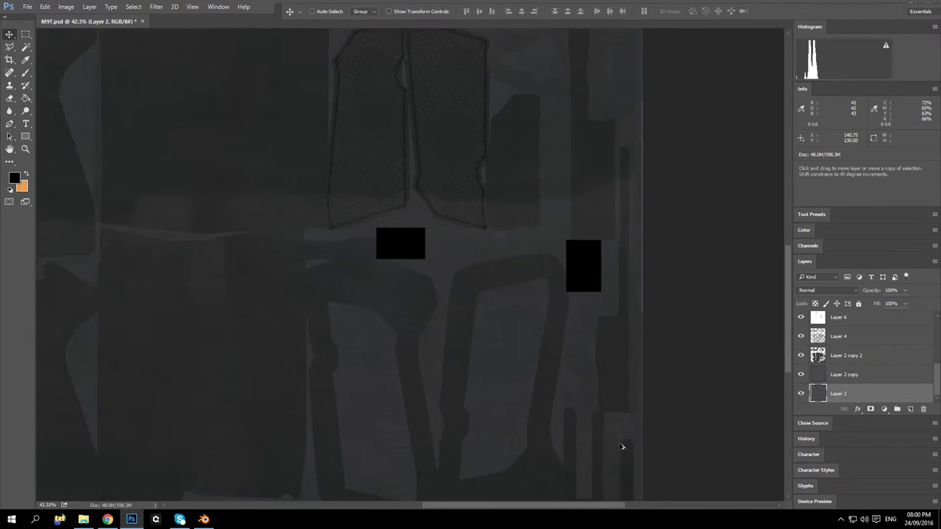
mouse_move(460, 507)
mouse_down()
mouse_move(449, 506)
mouse_move(463, 505)
mouse_move(457, 500)
mouse_up()
scroll(447, 328, down, 3)
scroll(411, 327, up, 2)
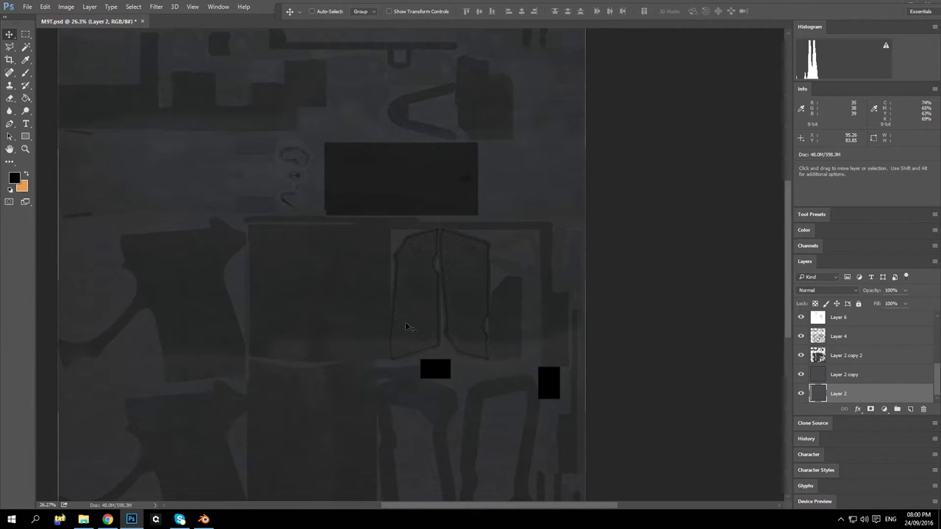
Save the texture as PNG M9T.png, replacing the existing file and accepting the PNG options
click(28, 7)
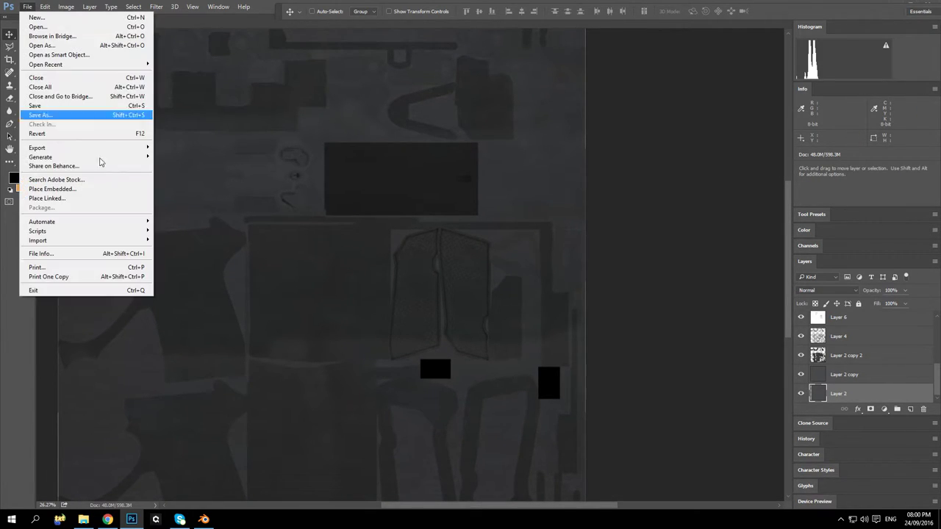
click(66, 115)
click(206, 197)
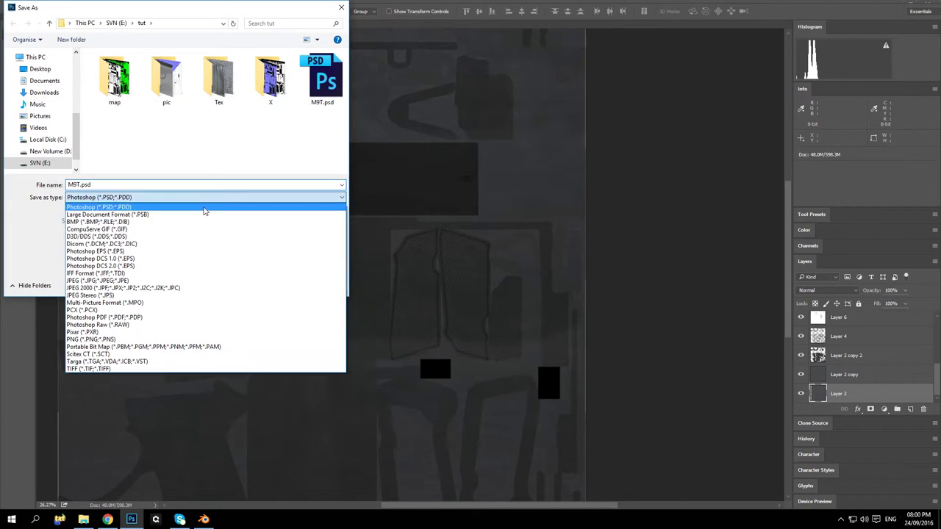
click(161, 325)
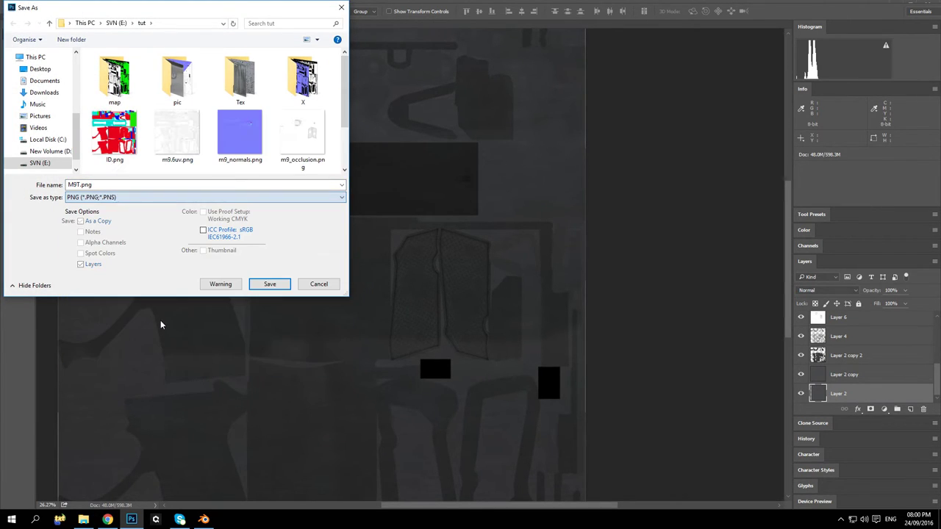
click(268, 285)
click(479, 258)
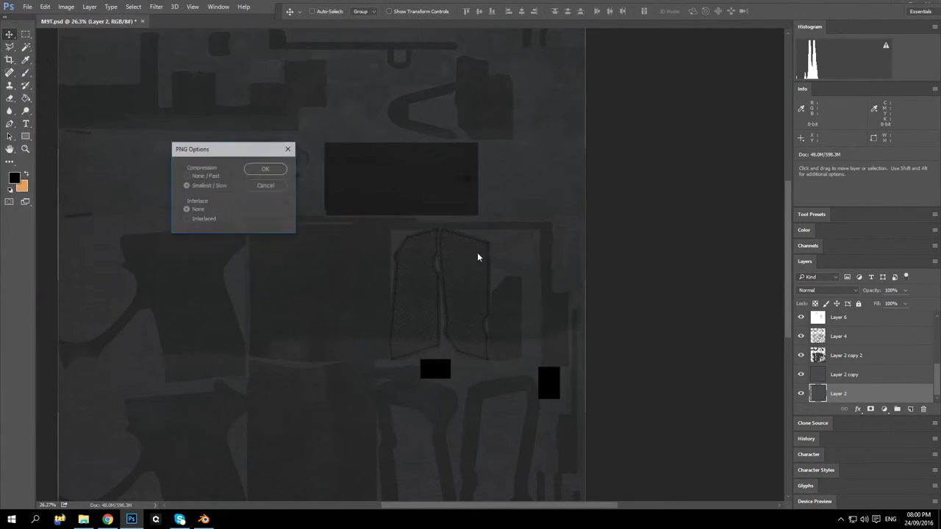
click(267, 169)
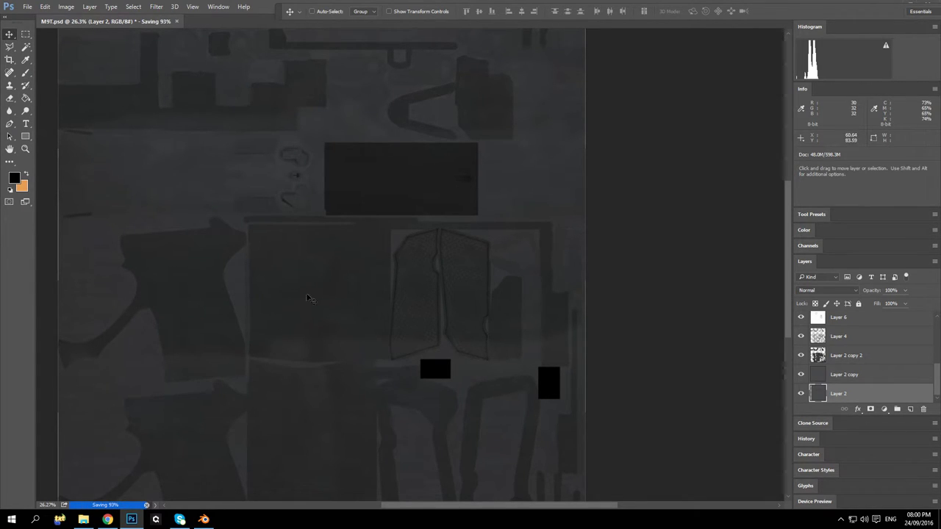
Bring Blender to the front to view the pistol model beside M9T.png
scroll(439, 294, up, 4)
scroll(441, 304, down, 4)
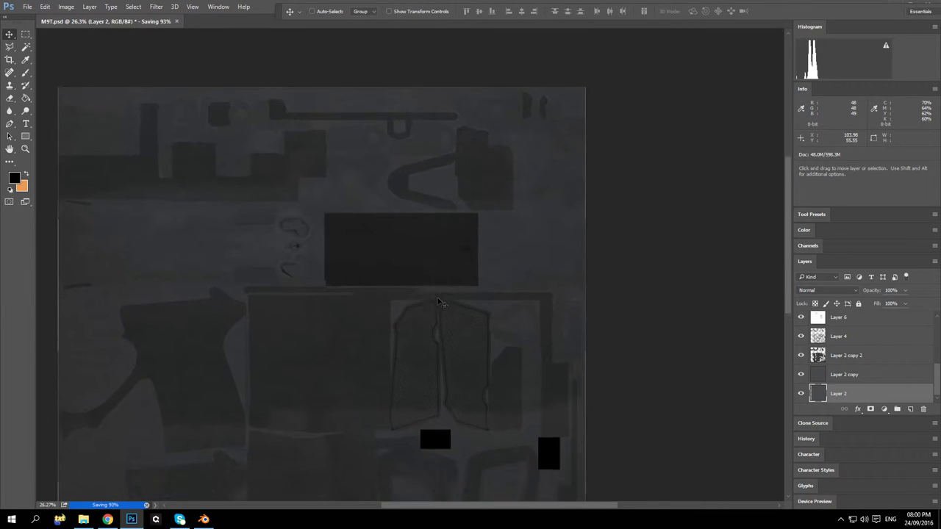
scroll(438, 299, down, 1)
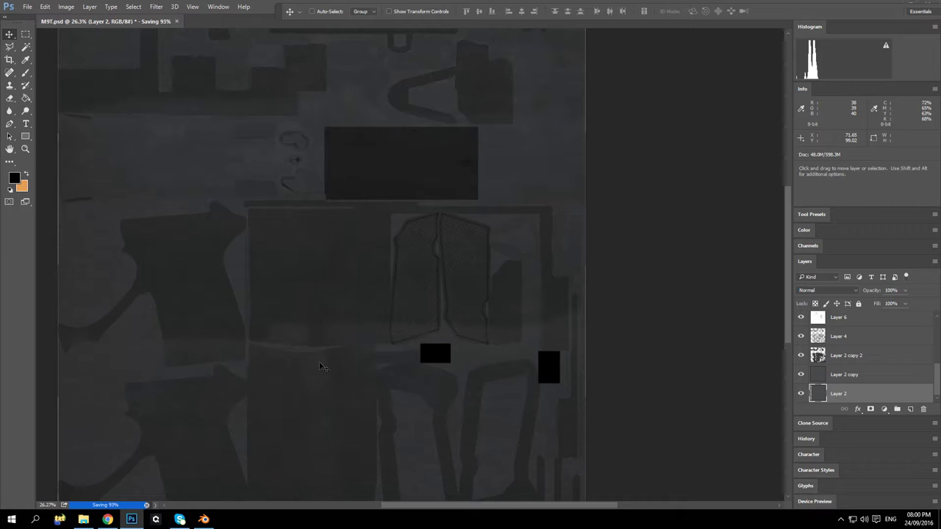
click(203, 519)
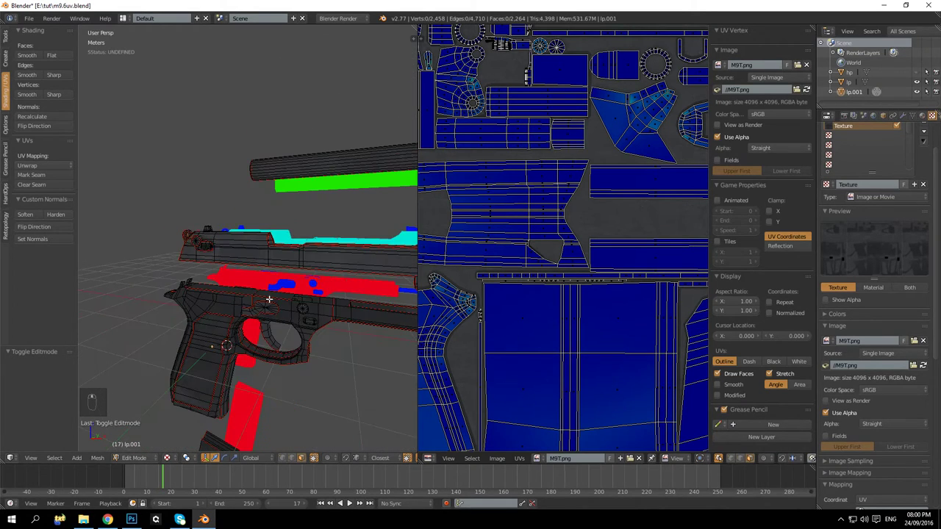
Leave Edit Mode and orbit to an angled view of the textured pistol
key(Tab)
click(205, 519)
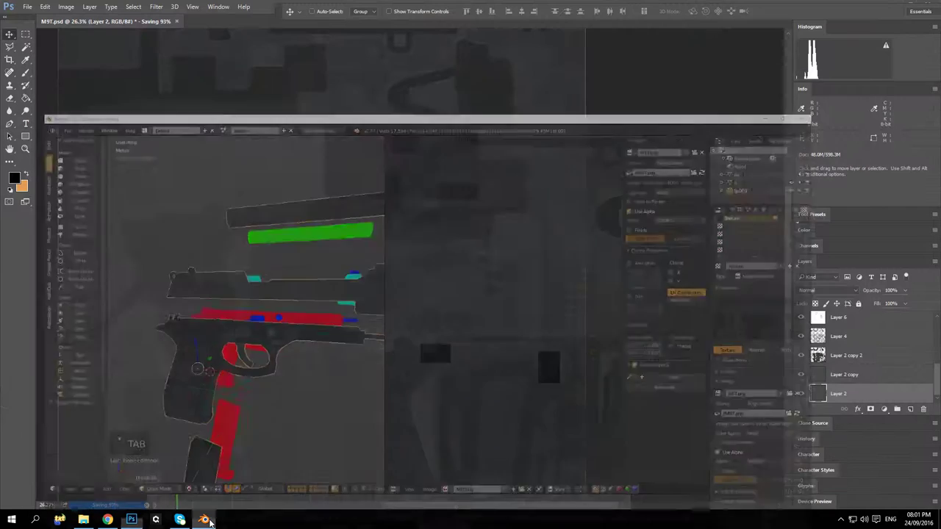
click(204, 519)
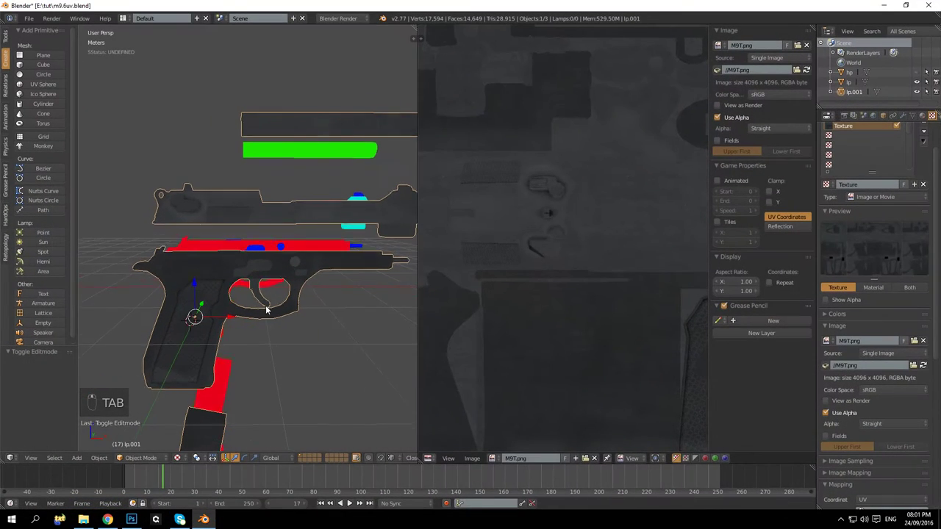
drag(266, 310, 316, 257)
scroll(296, 273, up, 4)
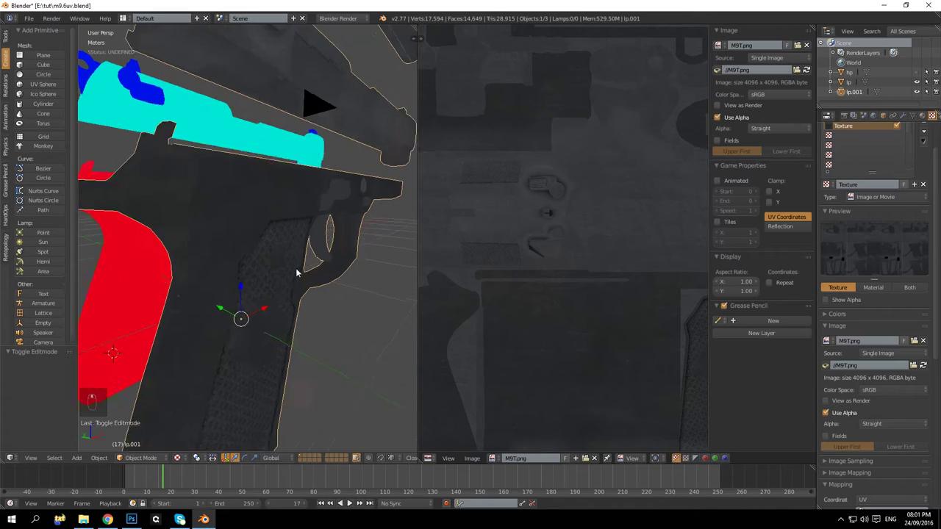
scroll(297, 273, down, 4)
drag(242, 266, 269, 297)
After checking Photoshop's save, reload M9T.png from disk in Blender's texture panel
click(212, 520)
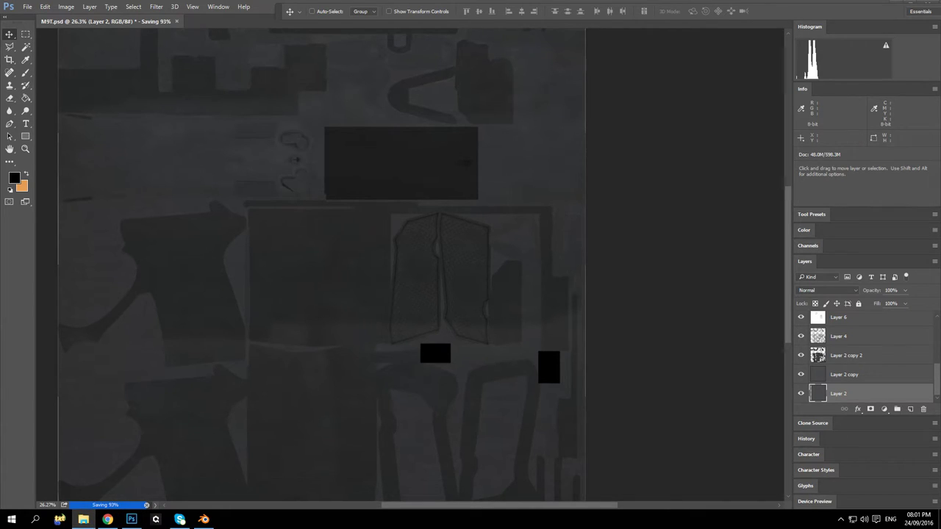
click(207, 521)
key(Tab)
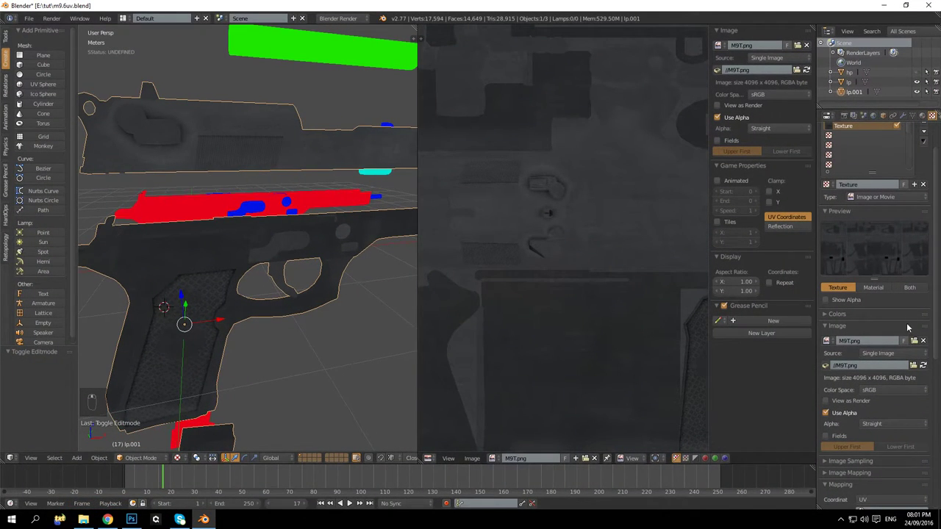
click(924, 367)
click(203, 520)
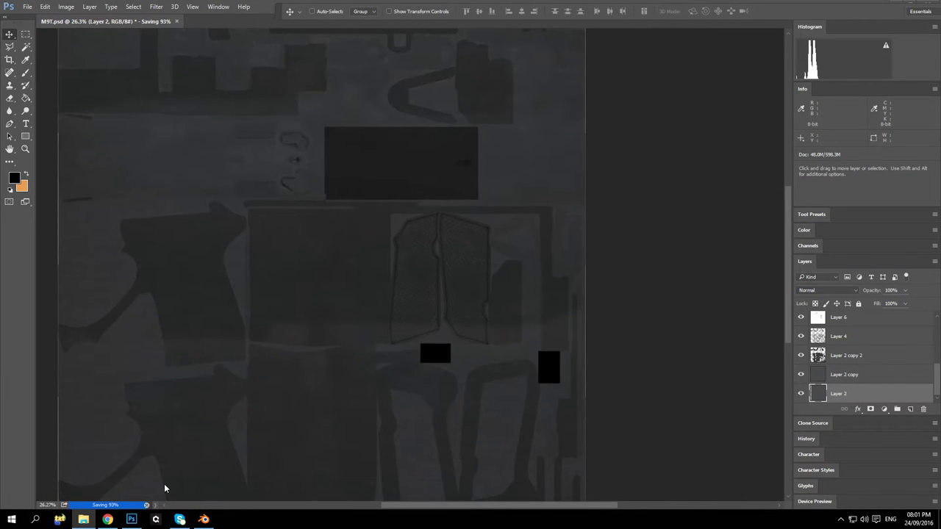
click(204, 519)
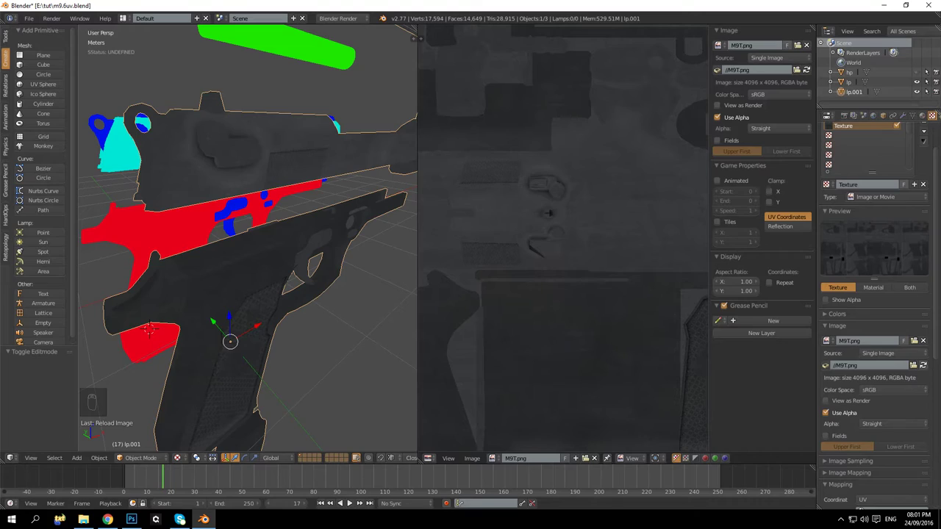
key(alt+Tab)
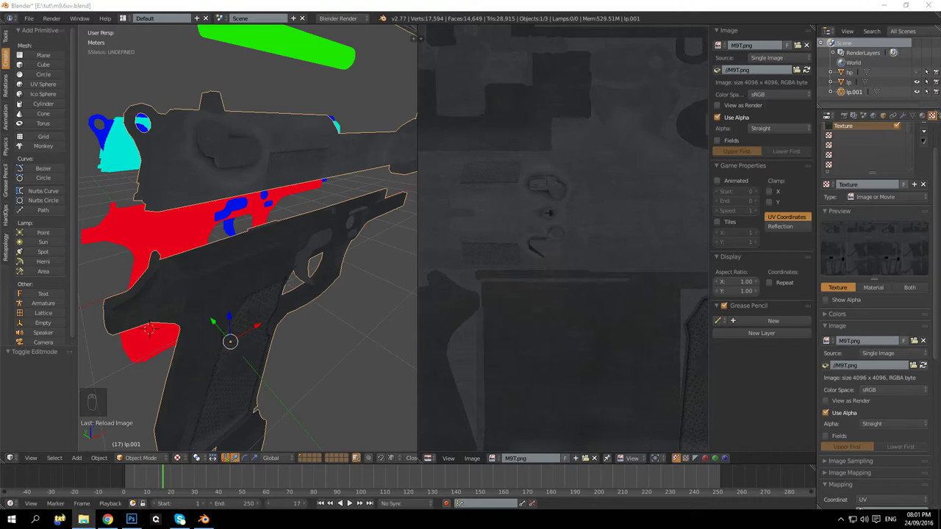
Reload M9T.png in the UV/Image Editor, view the pistol from the side, then return to Photoshop
click(923, 366)
drag(351, 326, 261, 224)
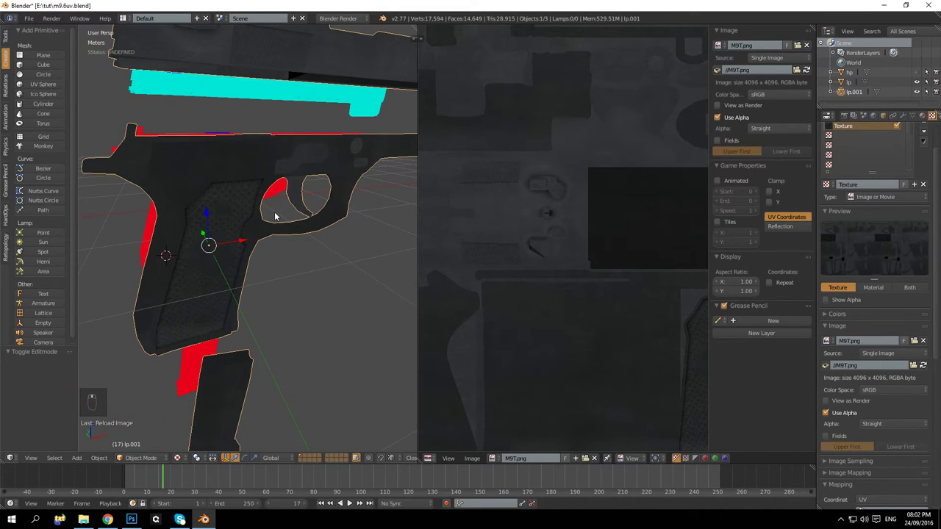
drag(315, 214, 286, 239)
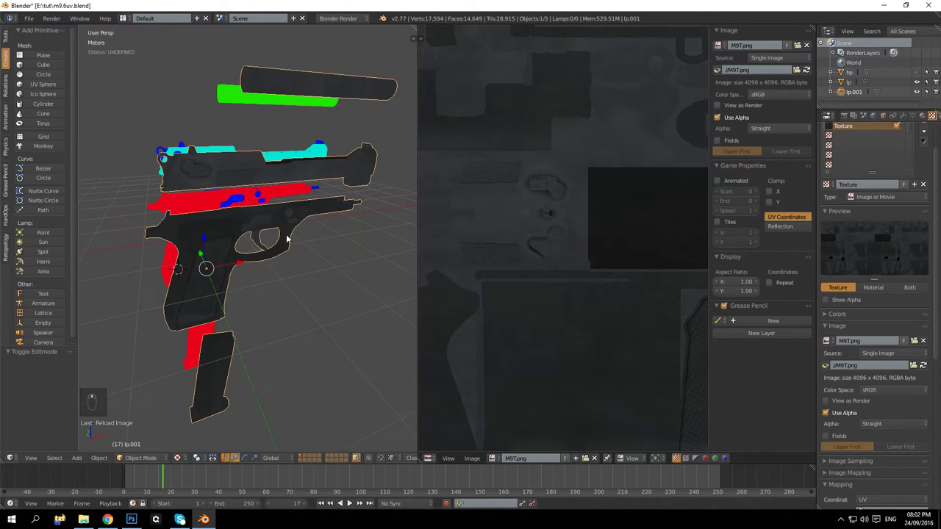
click(135, 523)
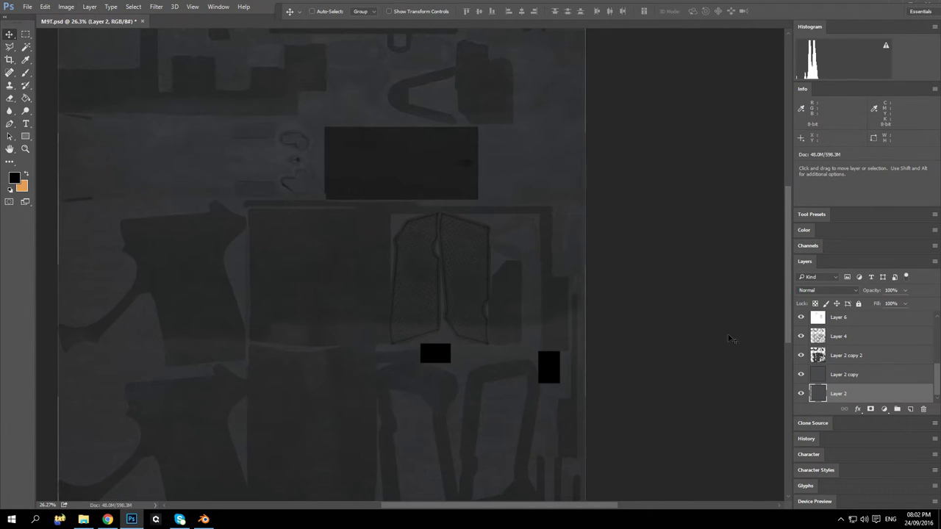
Apply Flatten Image from Layer 4's context menu, discard hidden layers, and zoom into the canvas
right_click(856, 336)
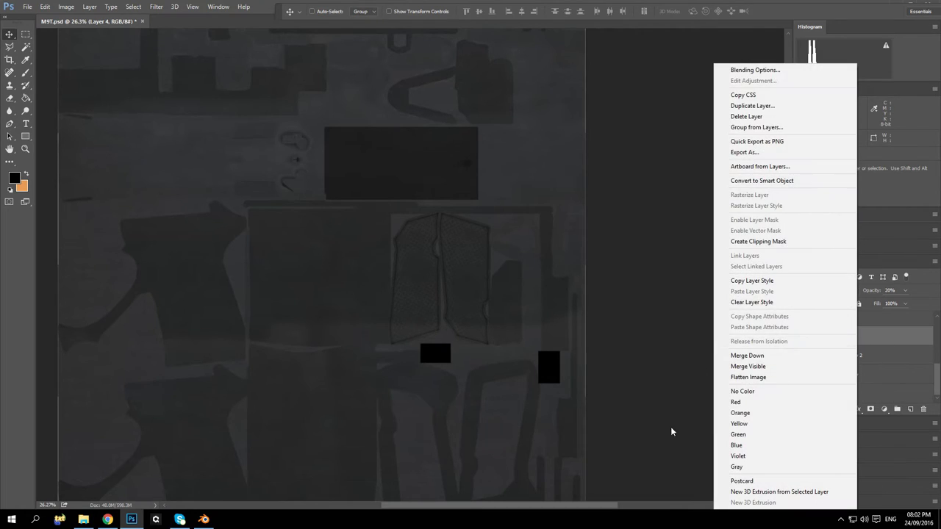
click(765, 379)
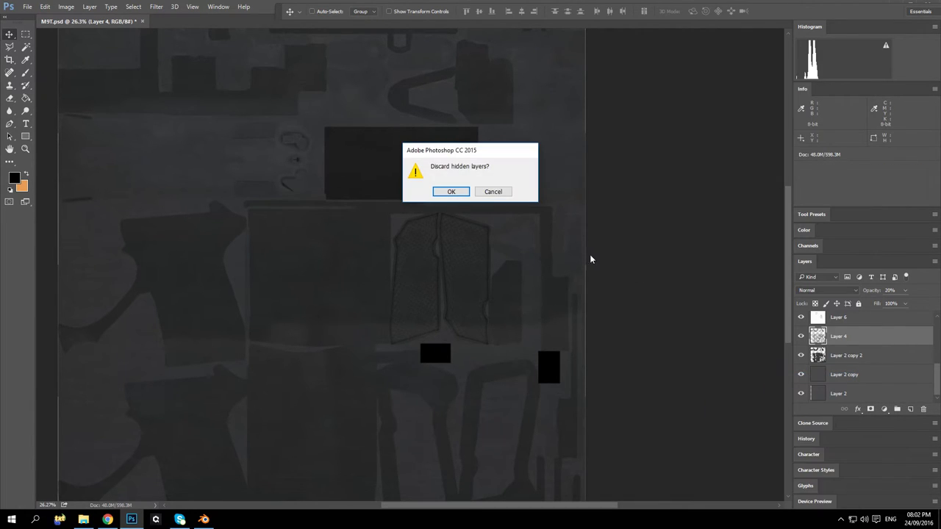
click(453, 194)
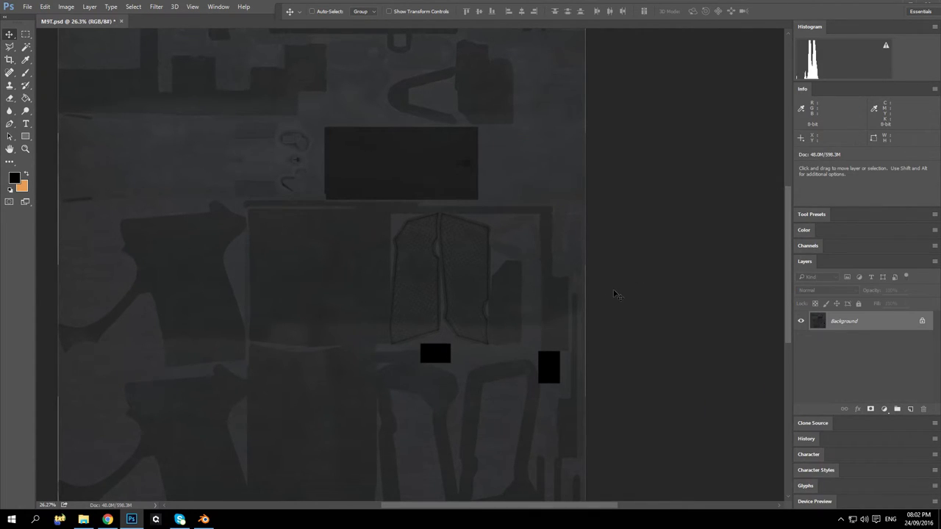
scroll(670, 287, down, 3)
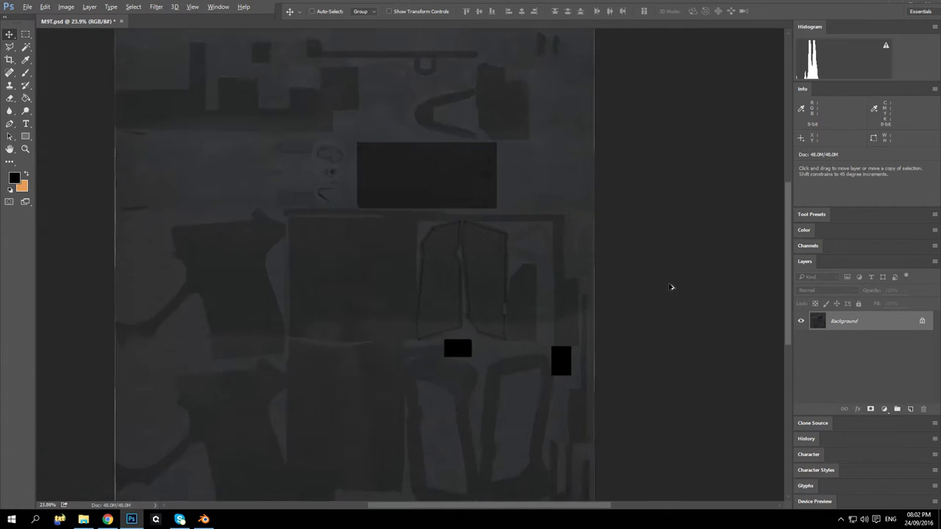
scroll(694, 215, up, 2)
scroll(542, 453, up, 1)
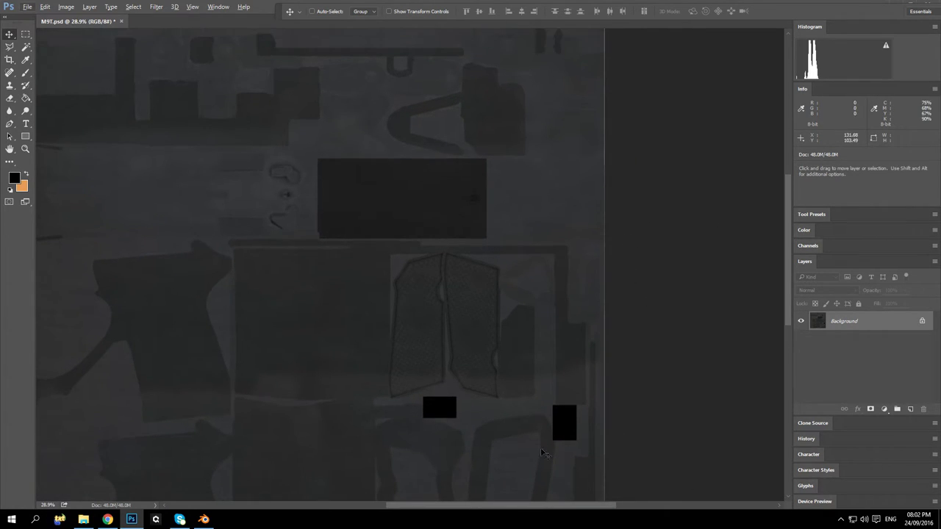
drag(530, 502, 590, 502)
scroll(511, 262, up, 4)
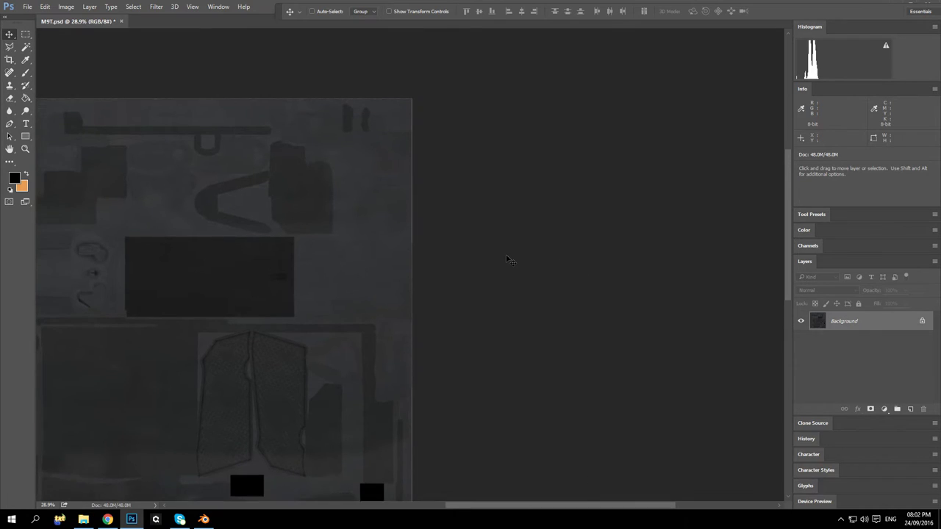
scroll(468, 281, up, 5)
scroll(279, 185, up, 5)
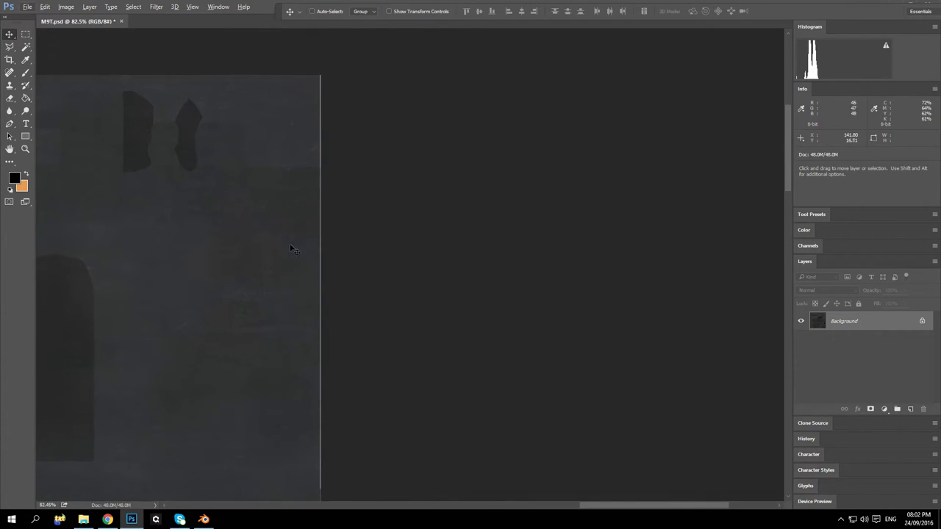
Pick the Clone Stamp tool, sample a source point beside the edge, and shrink the brush
click(10, 85)
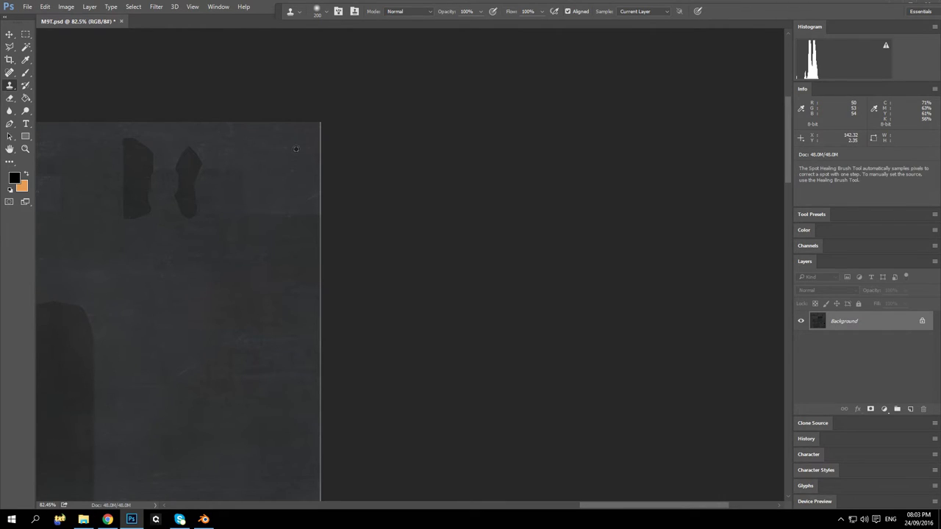
key(ctrl+alt)
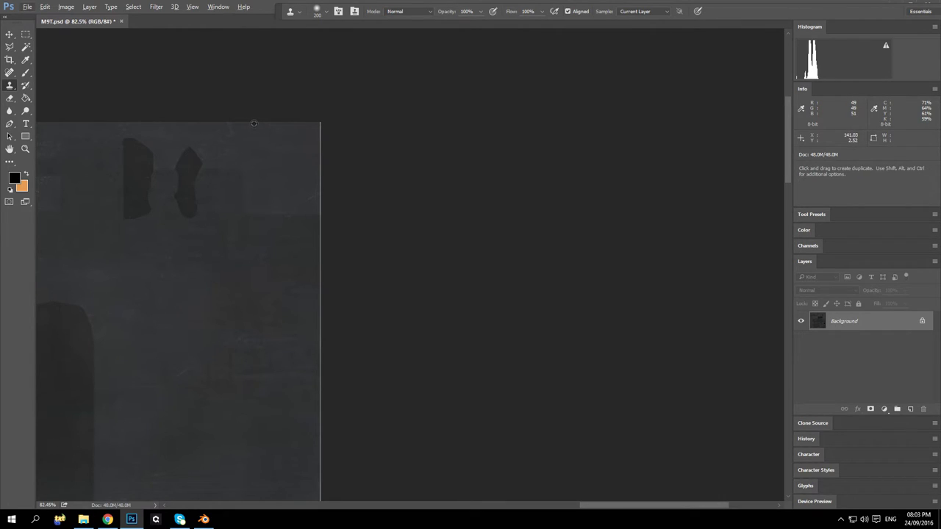
key(bracketleft)
key(bracketleft)
key(bracketleft)
key(bracketleft)
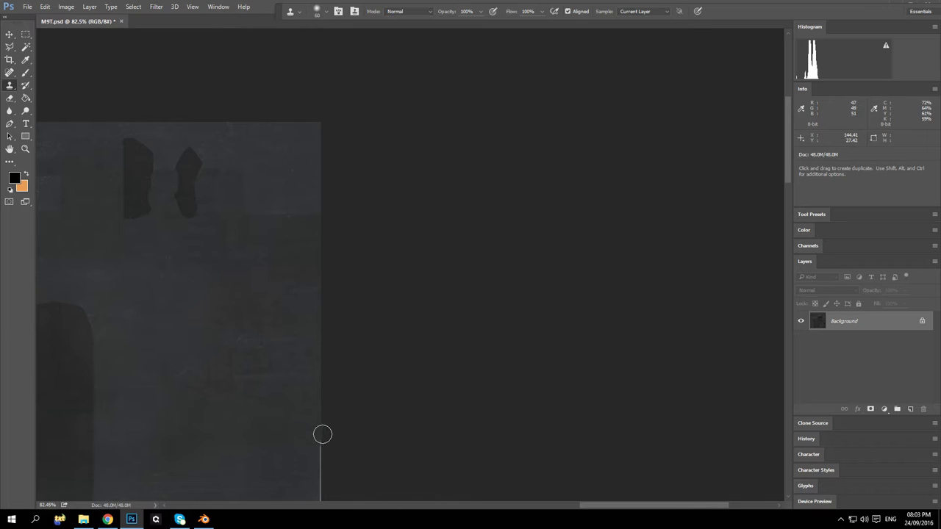
scroll(323, 434, down, 5)
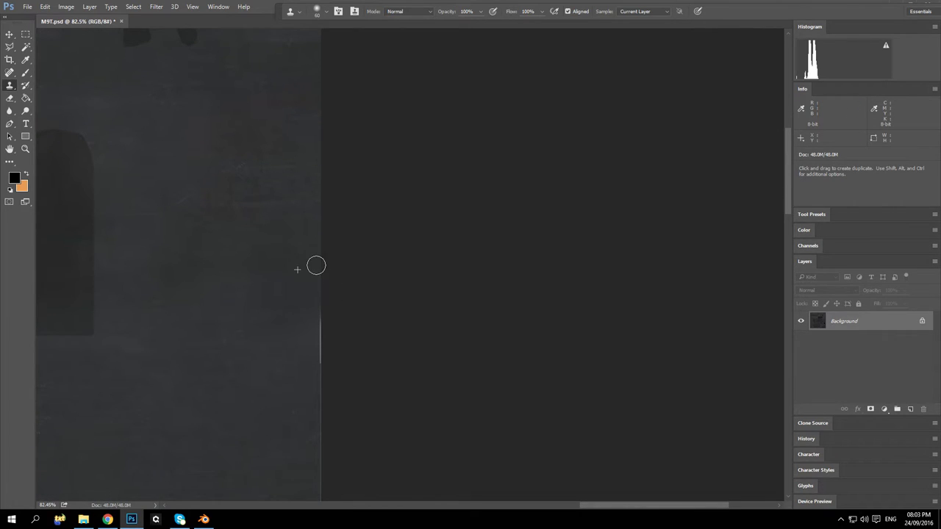
scroll(324, 451, down, 2)
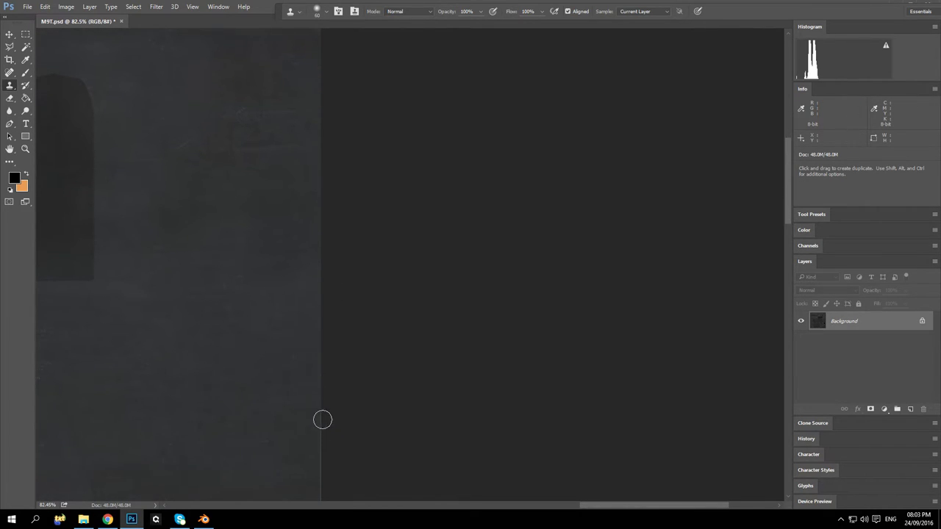
scroll(329, 377, down, 4)
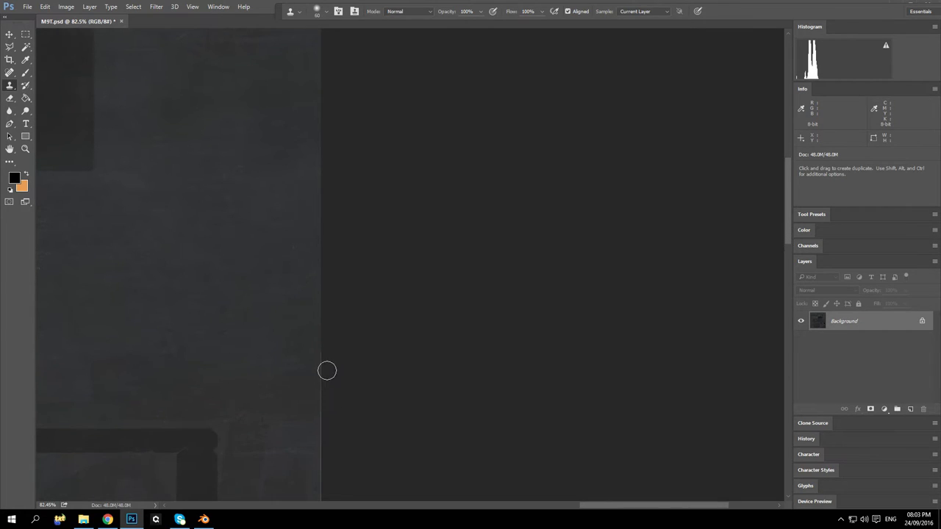
scroll(323, 389, down, 6)
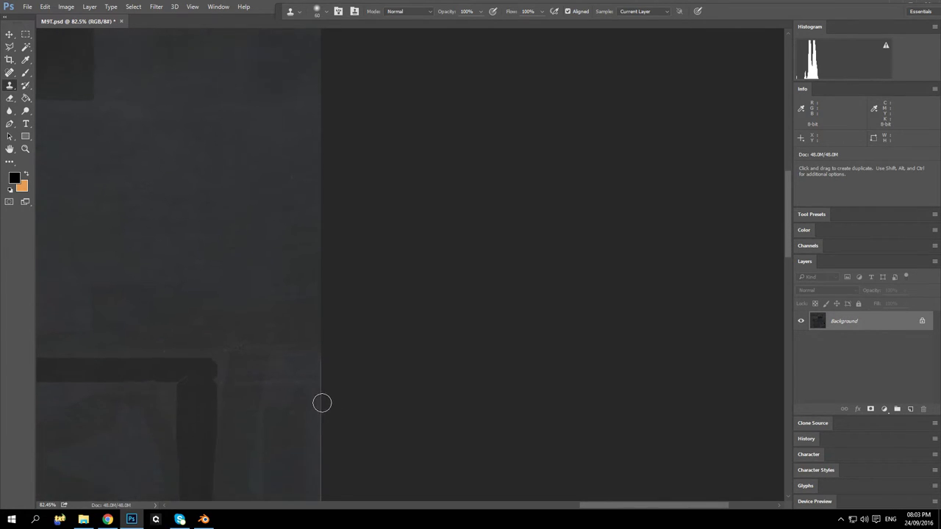
Clone over the white line down the texture's right edge, then zoom out
mouse_move(317, 267)
mouse_down()
mouse_move(330, 432)
mouse_move(319, 387)
mouse_move(332, 403)
mouse_move(319, 451)
mouse_up()
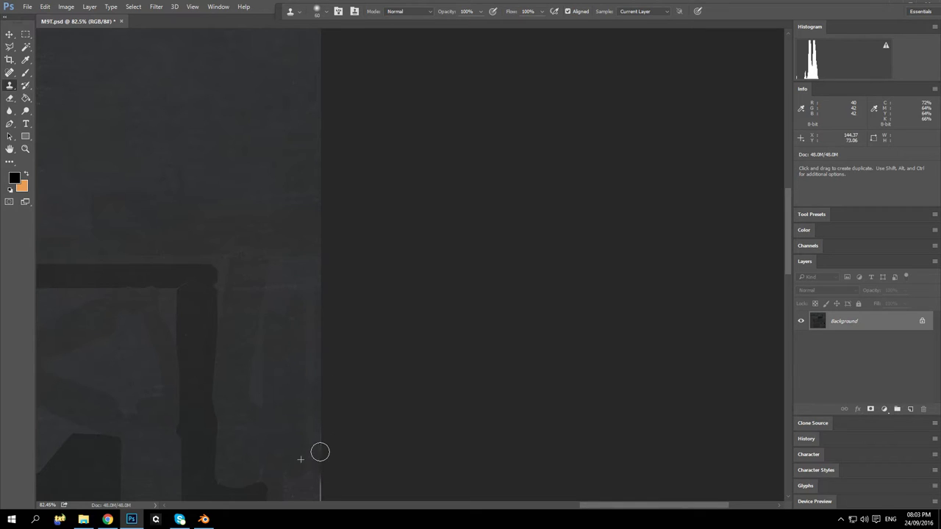
scroll(319, 390, down, 4)
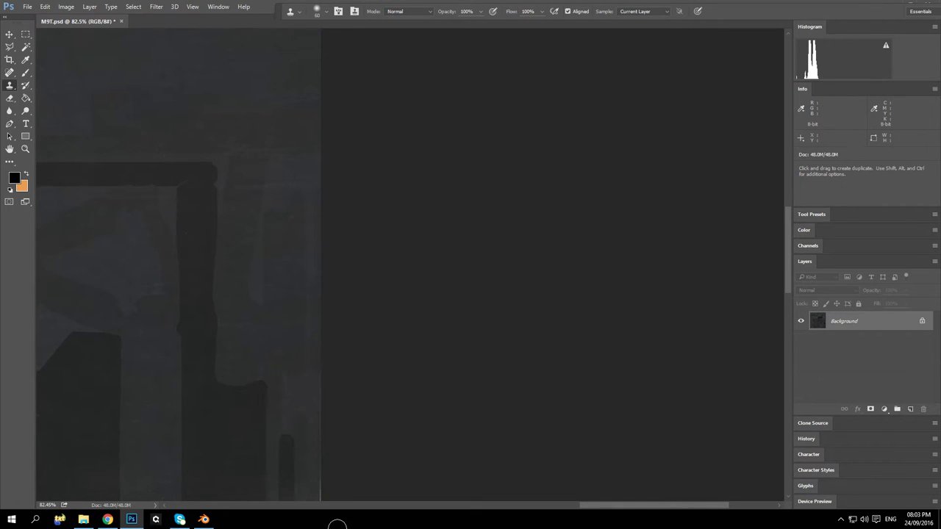
scroll(302, 380, down, 5)
drag(325, 298, 329, 512)
scroll(325, 409, down, 5)
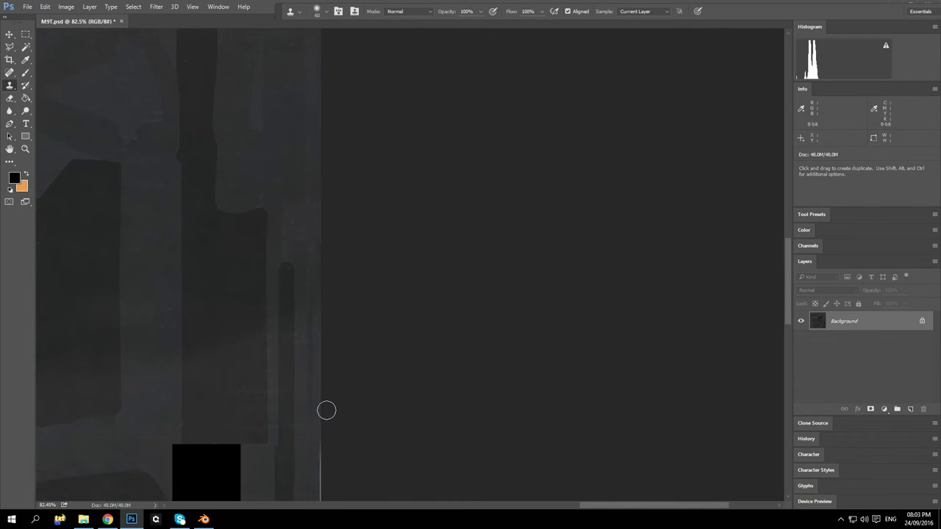
mouse_move(319, 399)
mouse_down()
mouse_move(326, 369)
mouse_move(319, 429)
mouse_up()
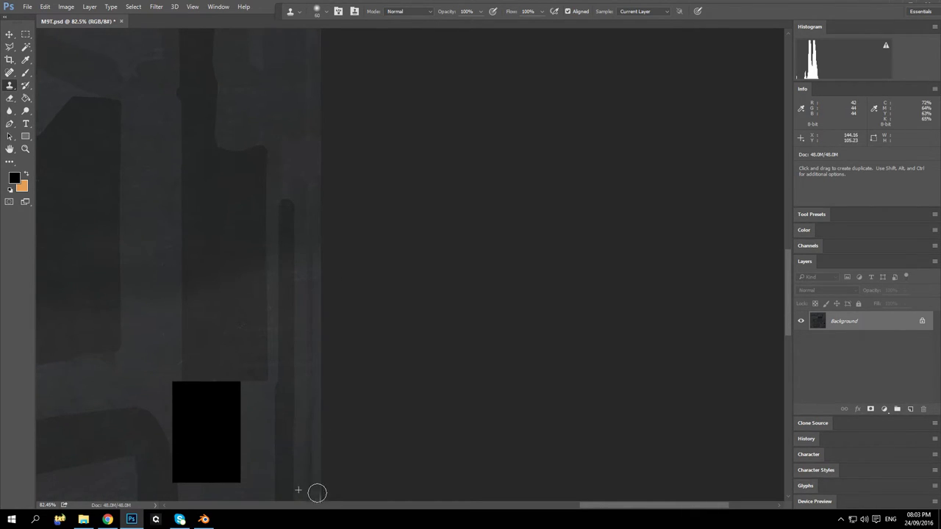
scroll(313, 399, down, 6)
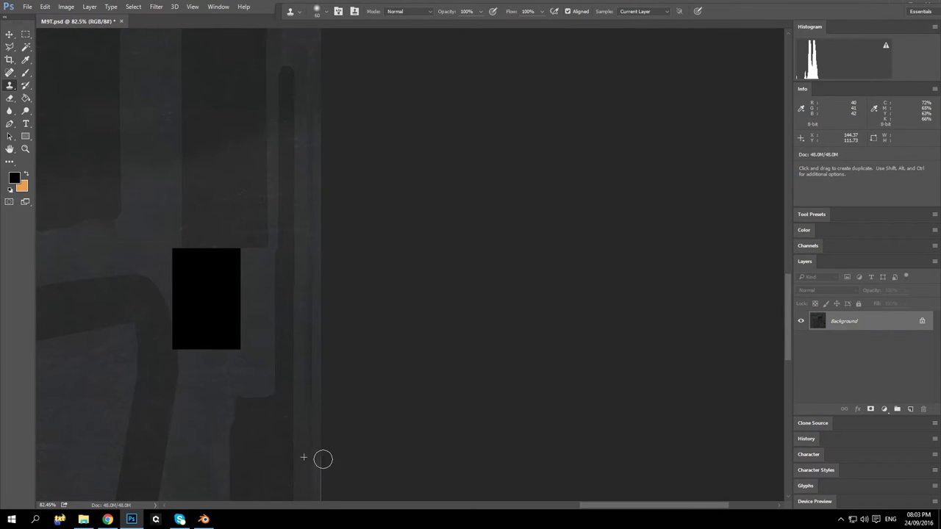
scroll(324, 419, down, 4)
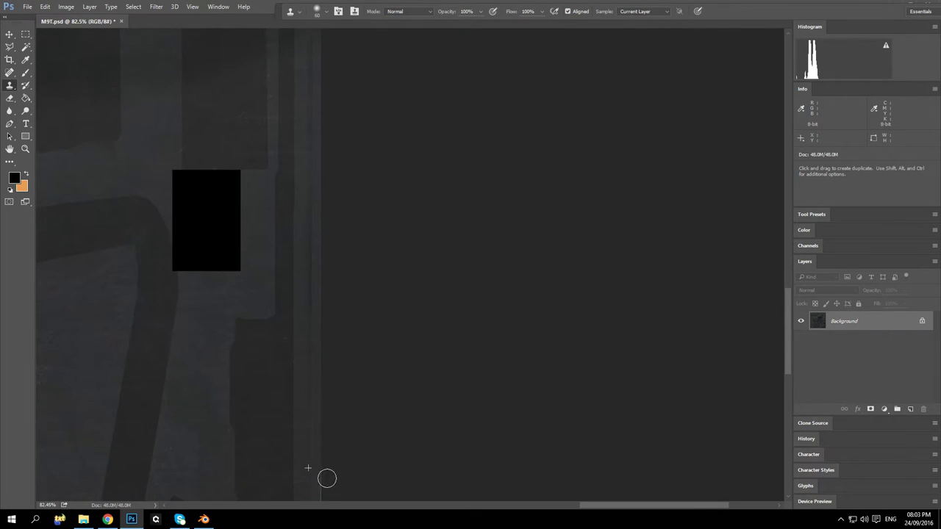
scroll(319, 380, down, 6)
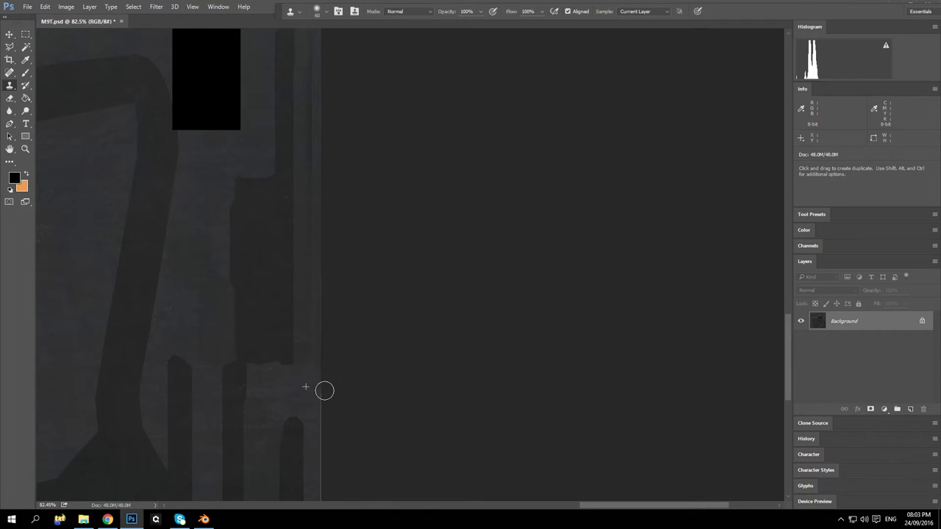
scroll(309, 427, down, 3)
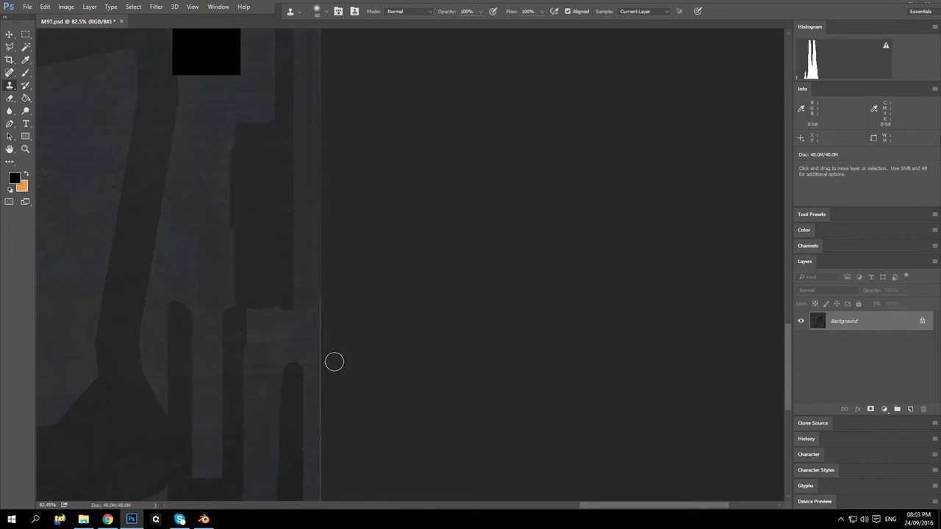
scroll(333, 361, down, 6)
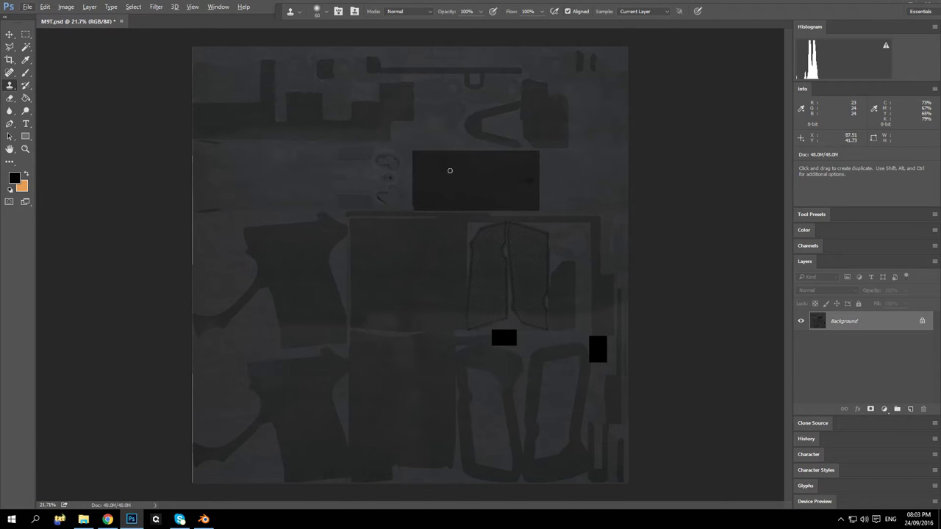
Zoom in to inspect the cleaned right edge, zoom back out, and open the Layer menu
scroll(303, 188, up, 8)
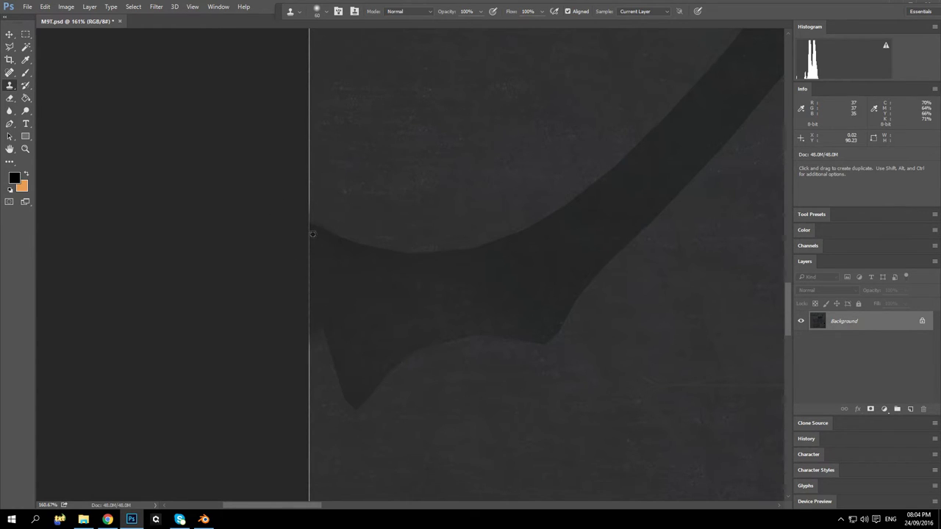
scroll(312, 234, down, 6)
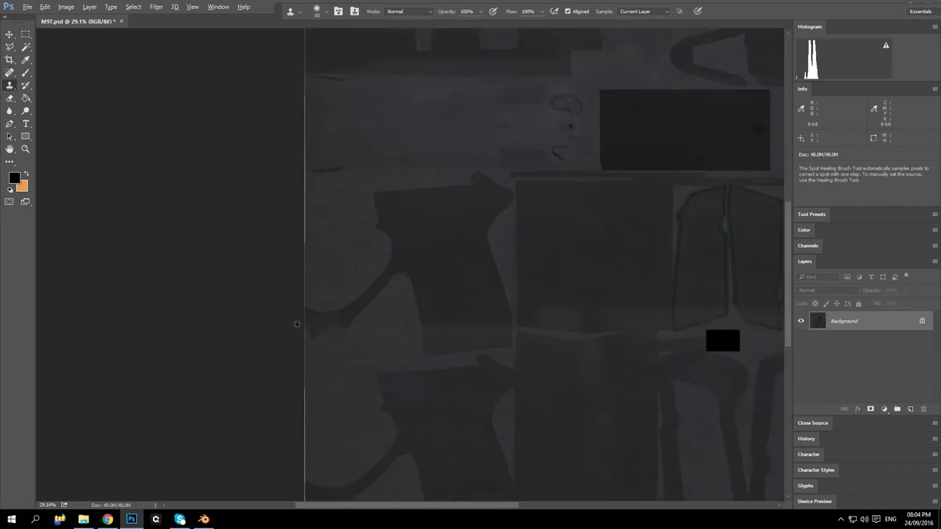
scroll(296, 324, down, 3)
scroll(297, 324, up, 1)
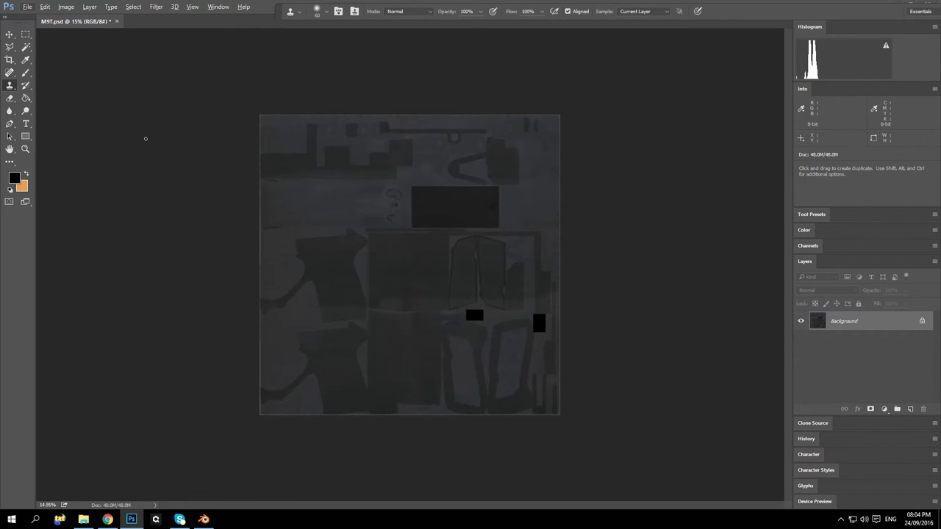
click(65, 7)
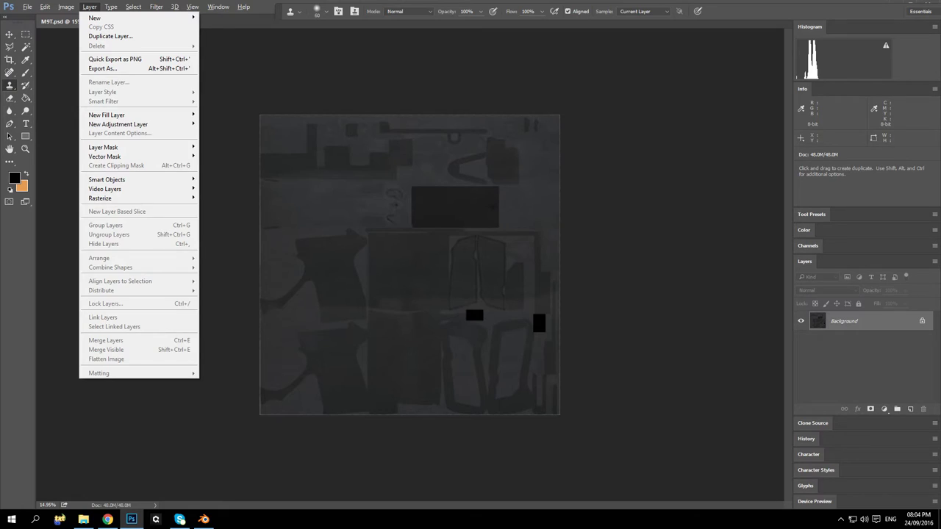
Dismiss the Layer menu and switch to Blender showing the textured pistol
key(alt+Tab)
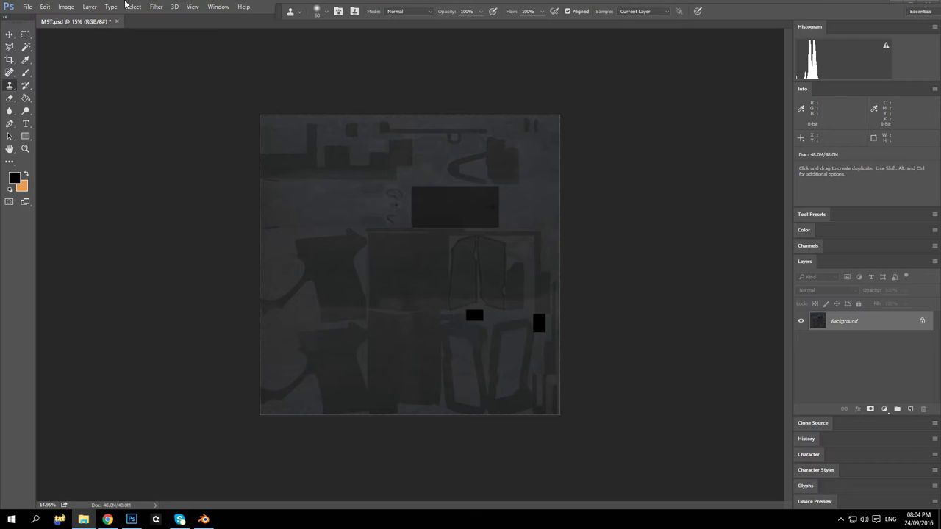
click(202, 516)
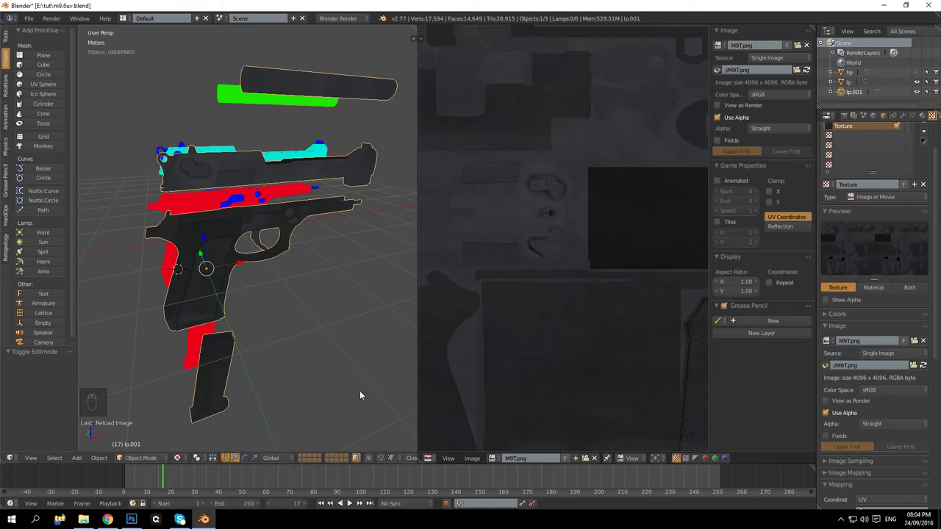
In Blender's New Image settings, enter width 1024 and height 1024*2 to get 2048, then return to Photoshop
click(577, 456)
drag(617, 432, 617, 432)
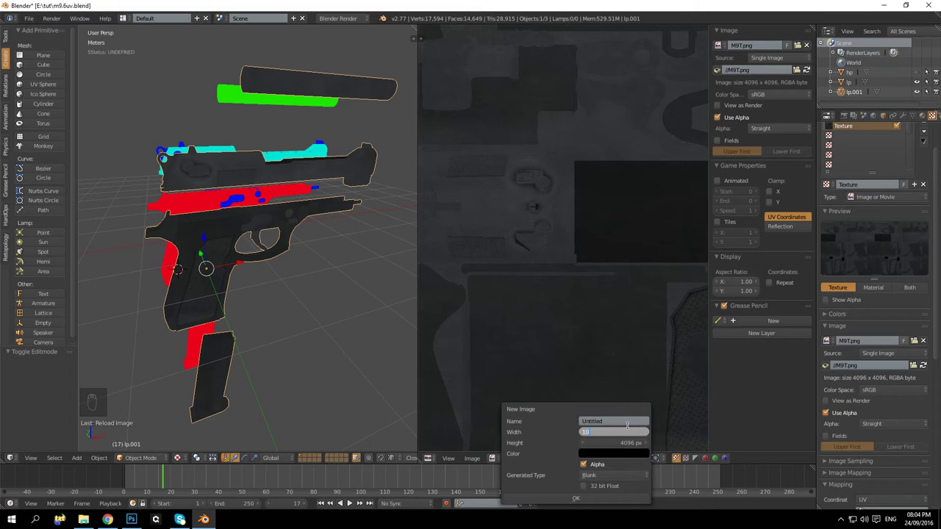
key(Tab)
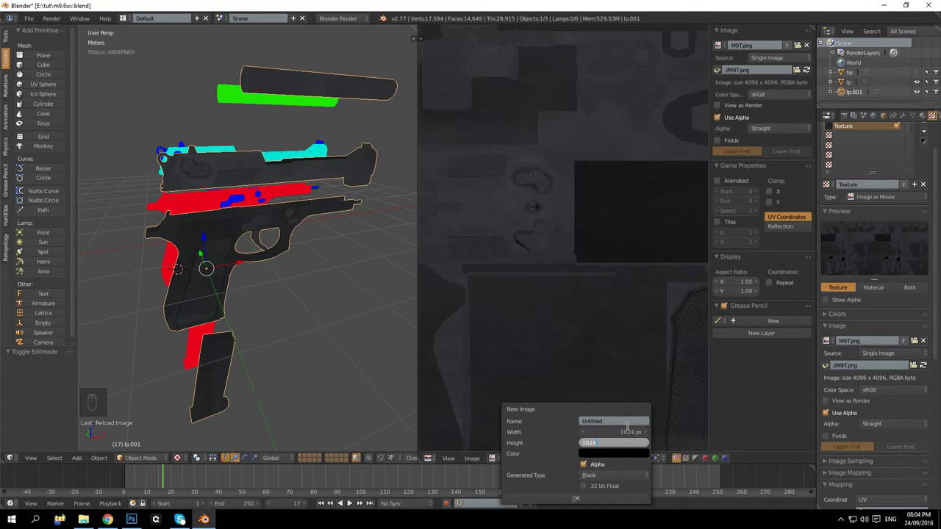
key(Return)
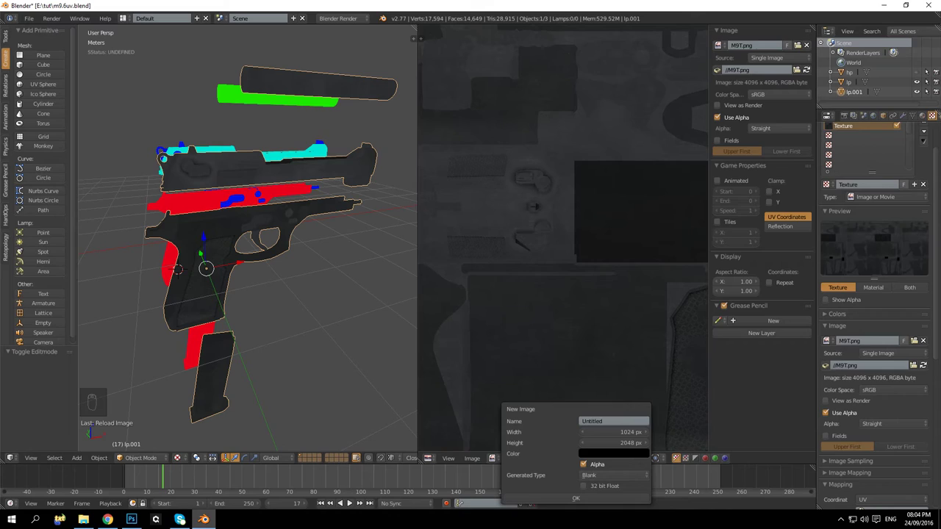
click(131, 519)
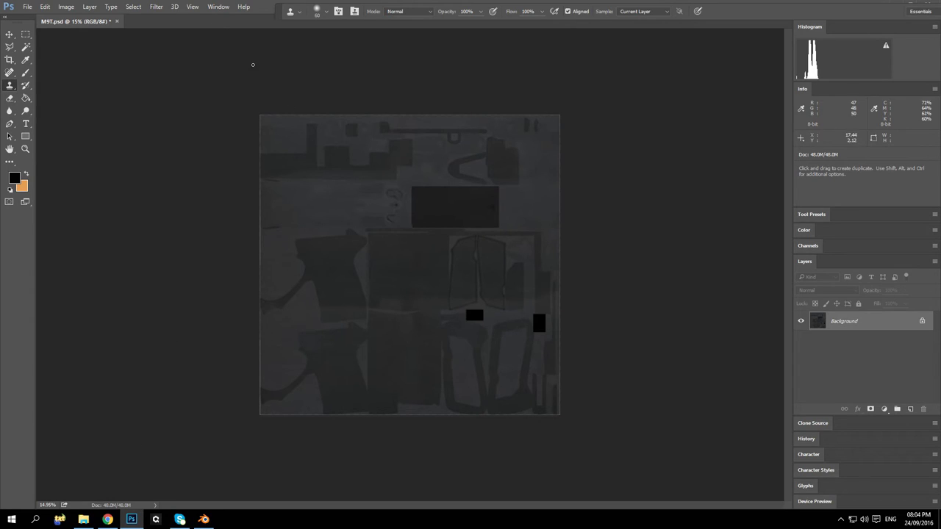
Resize the image from 4096 to 2048 × 2048 pixels with Image Size
click(66, 7)
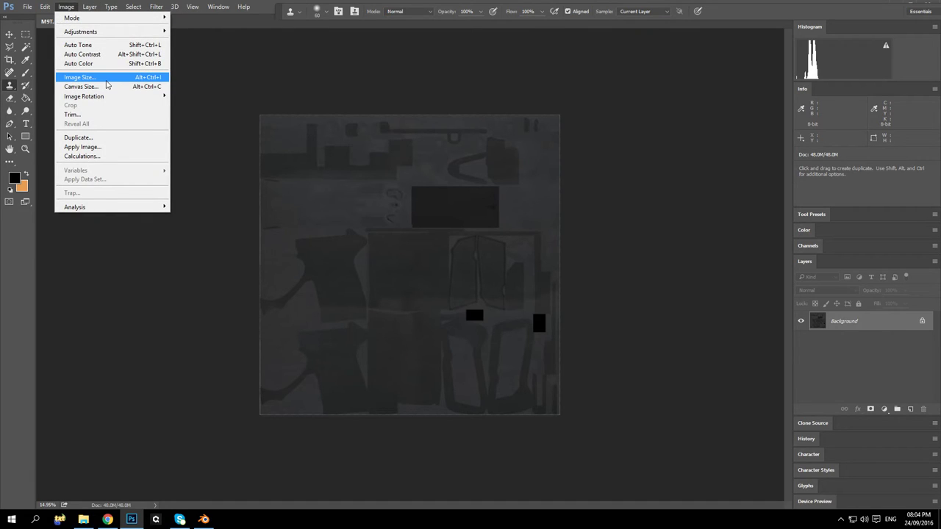
click(106, 81)
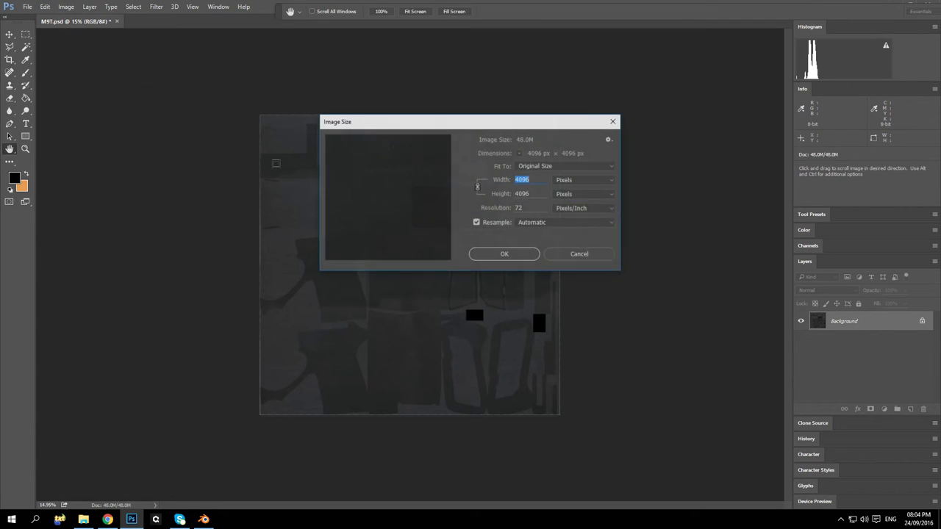
text(2048)
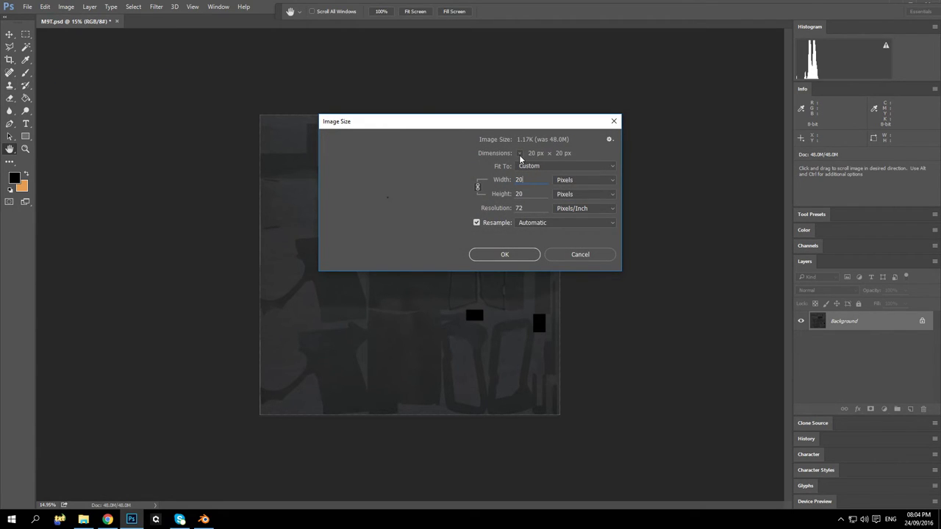
click(504, 255)
Zoom out and open the Background layer's context menu
scroll(411, 276, up, 10)
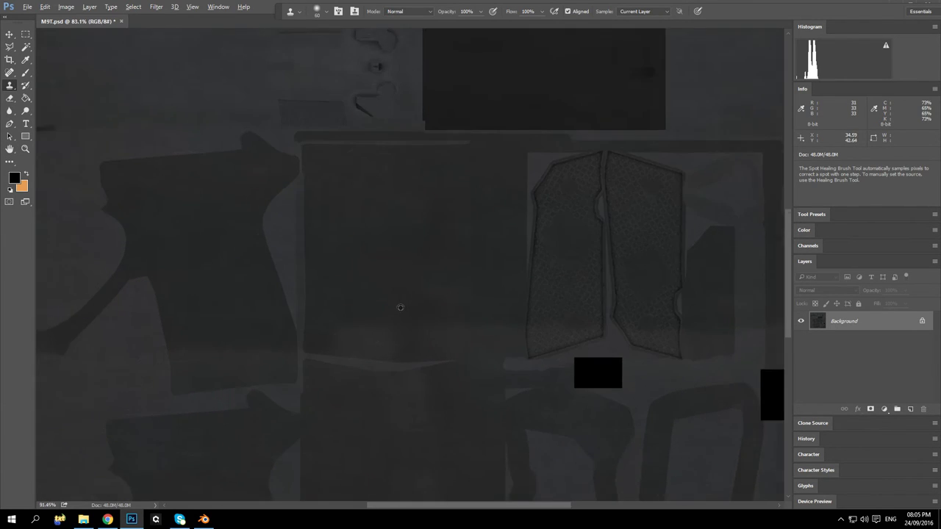
scroll(484, 315, down, 7)
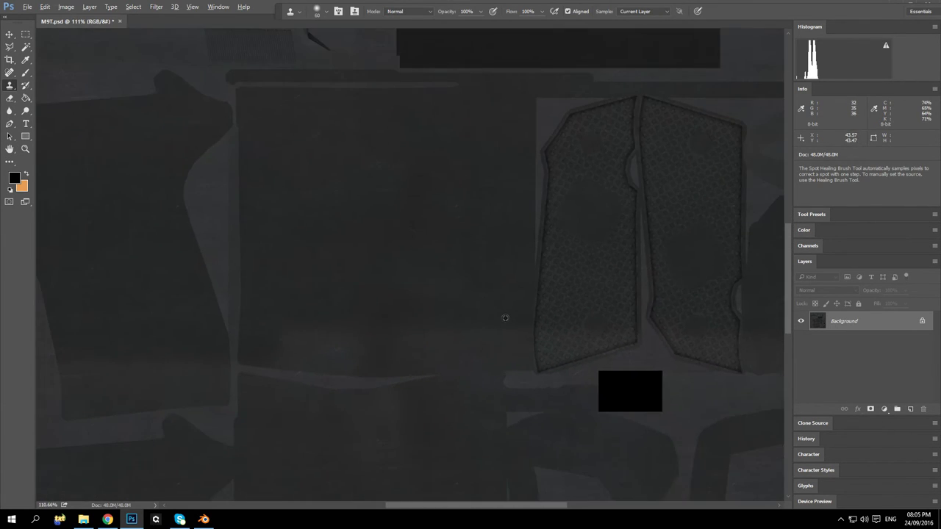
scroll(434, 312, up, 2)
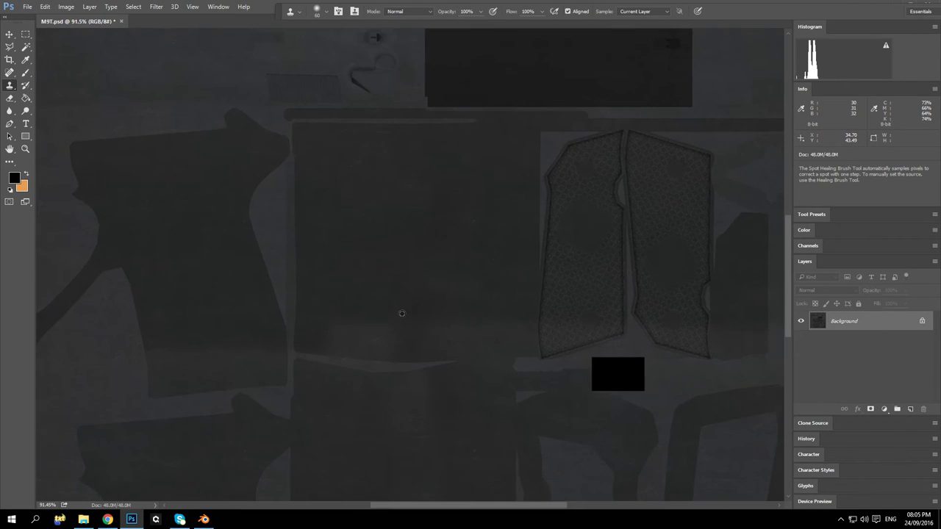
scroll(401, 313, down, 4)
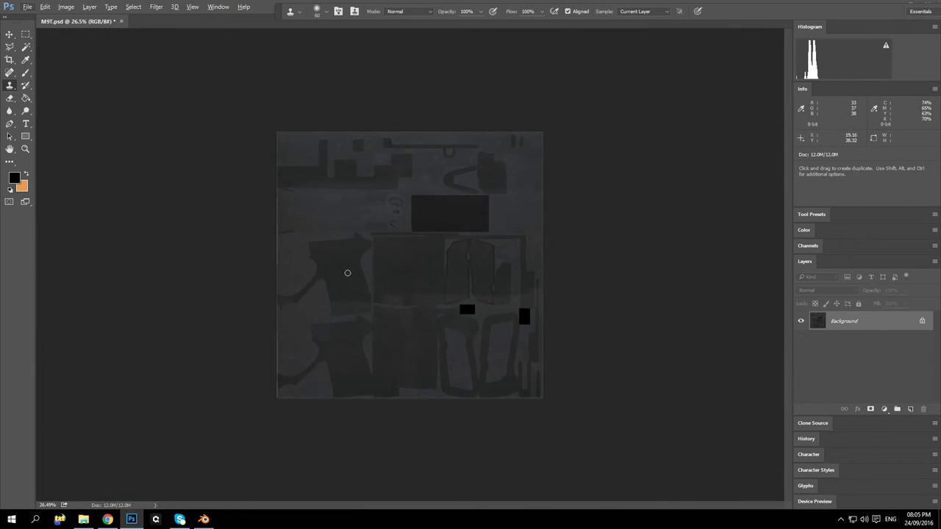
right_click(850, 326)
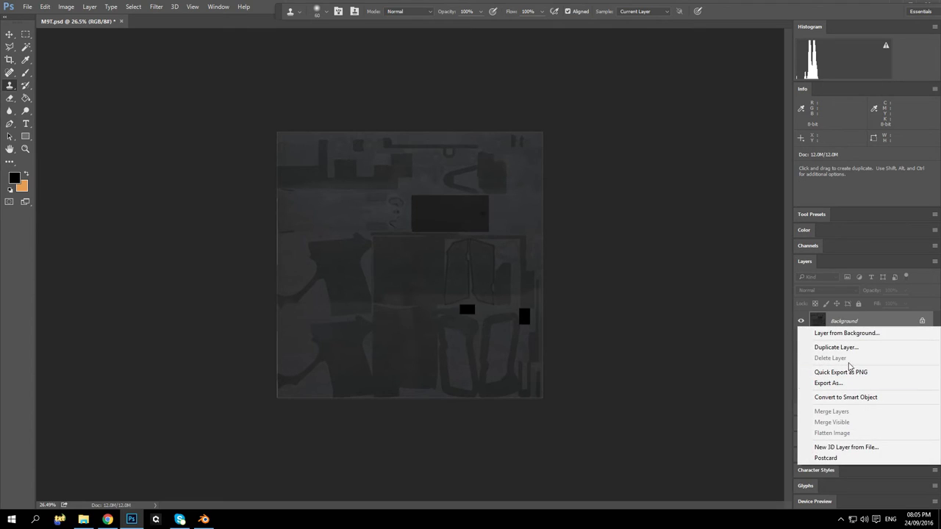
Duplicate the Background layer and try different blend modes on the Background copy
click(837, 347)
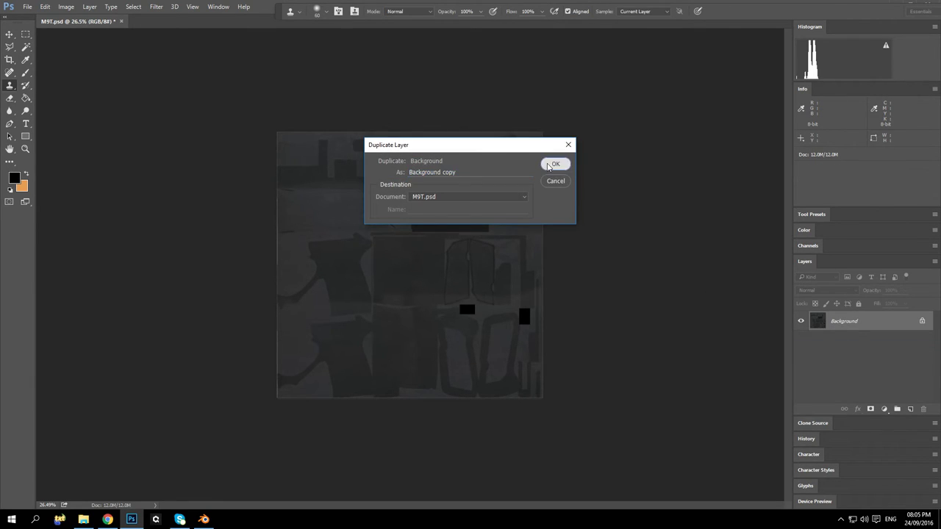
click(553, 163)
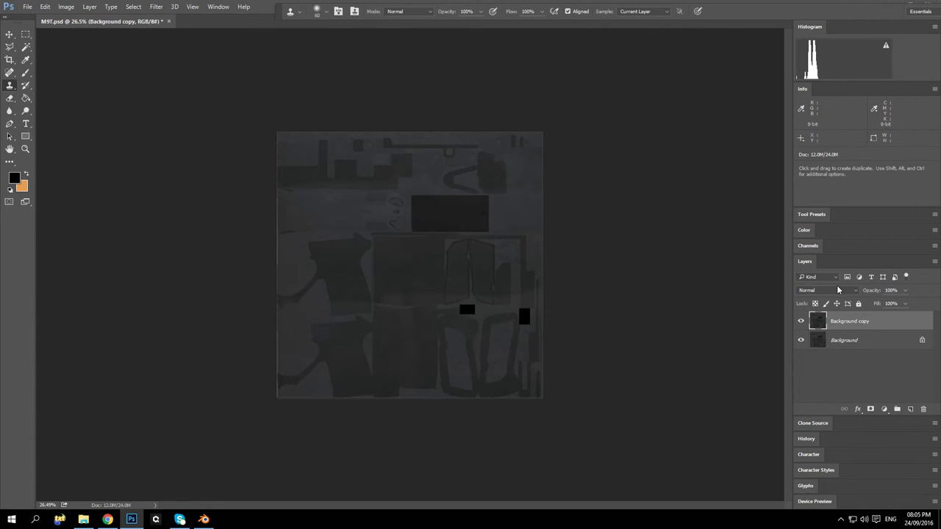
scroll(838, 288, down, 6)
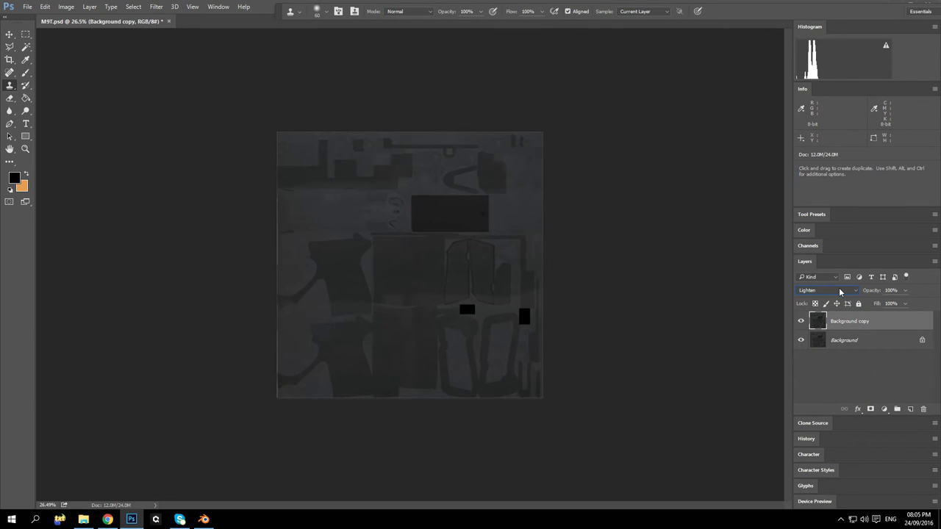
scroll(838, 287, down, 5)
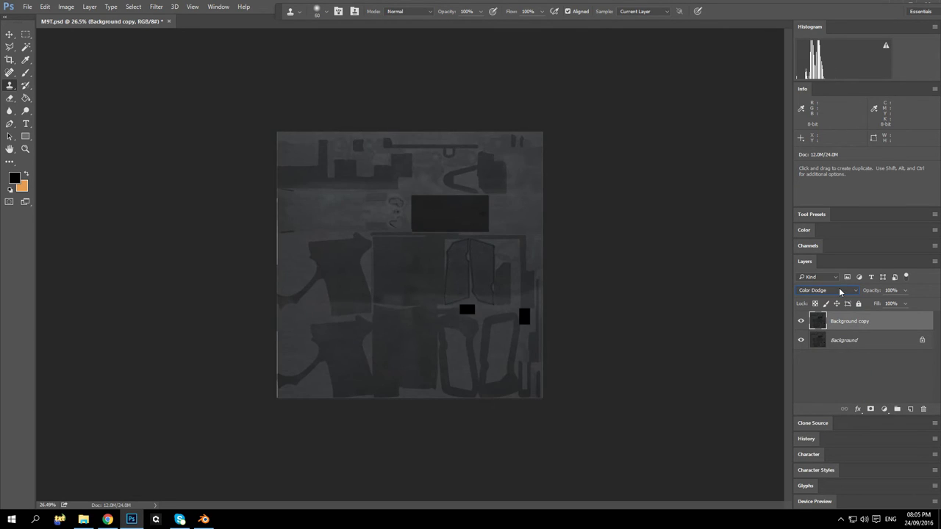
scroll(839, 287, down, 2)
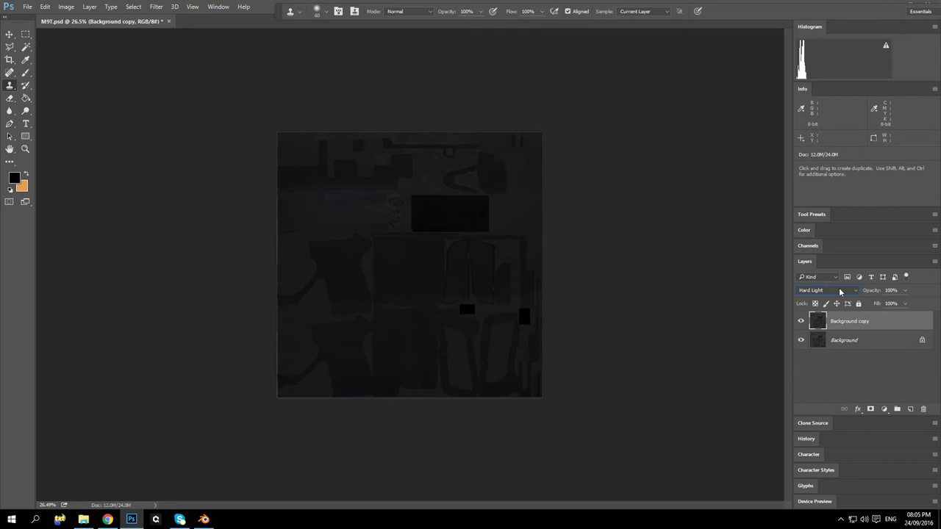
scroll(838, 288, down, 5)
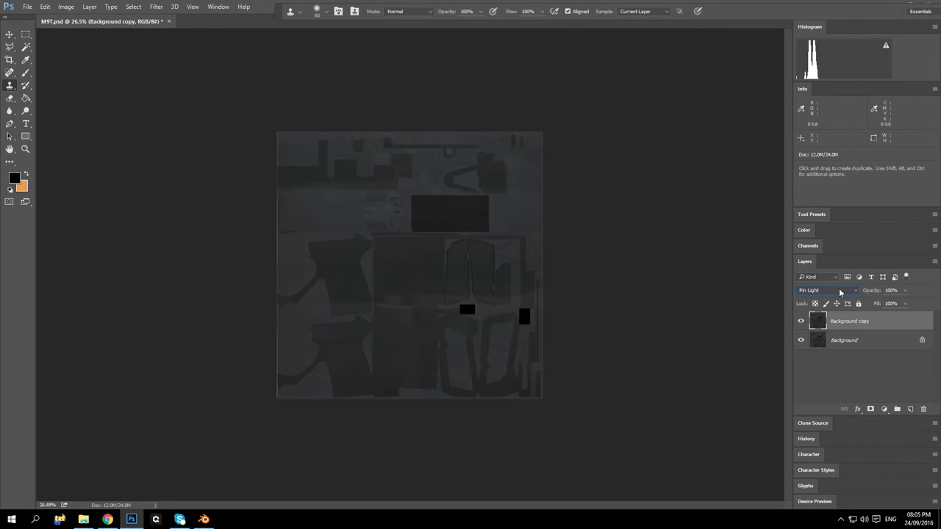
scroll(839, 288, down, 7)
Delete the Background copy layer so only Background remains
click(922, 409)
click(466, 197)
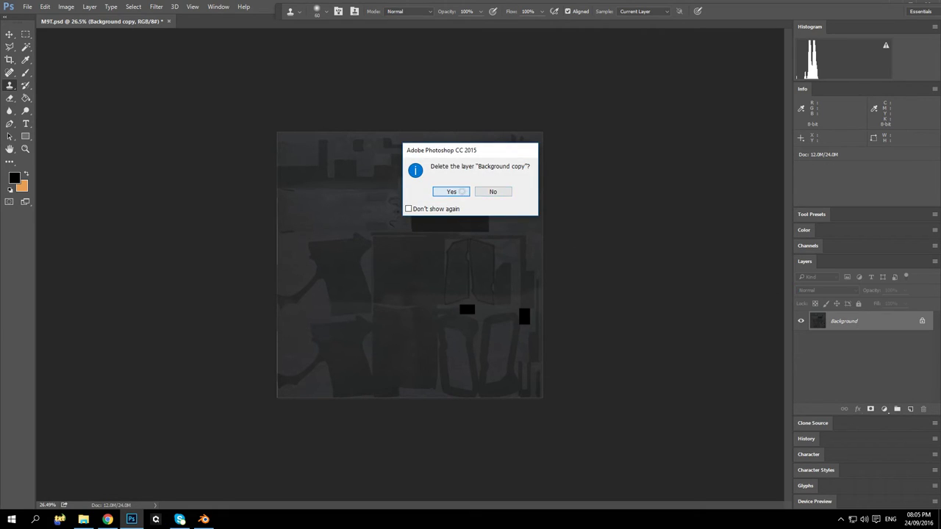
click(92, 8)
Apply Levels with input black around 12 and output white 177 to darken the texture
mouse_move(65, 7)
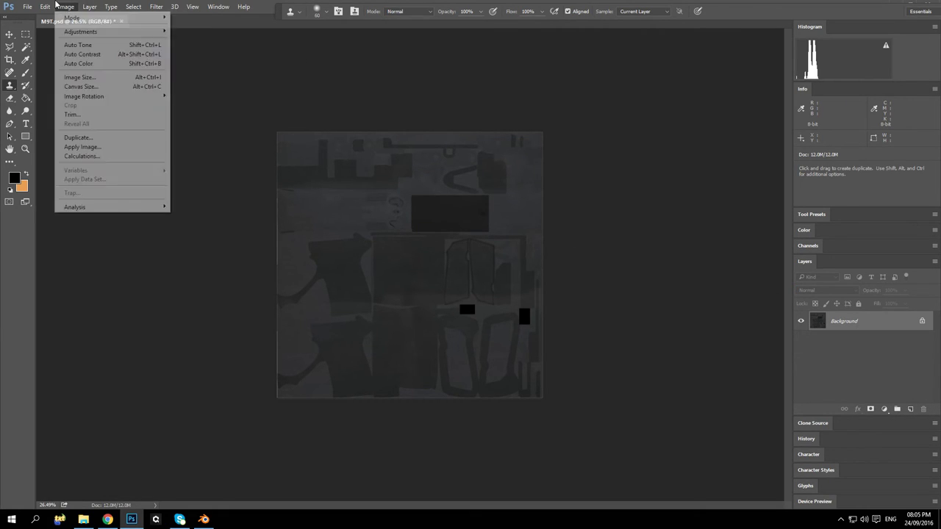
mouse_move(84, 32)
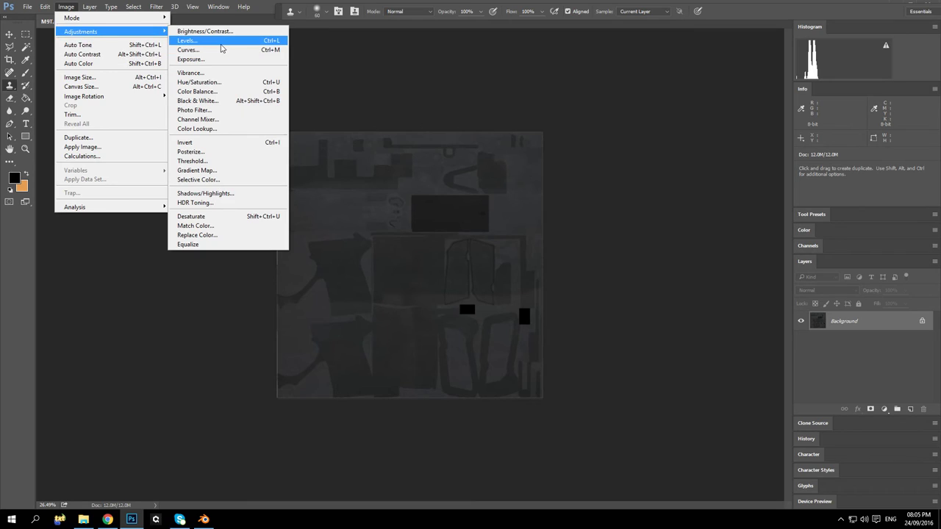
click(220, 44)
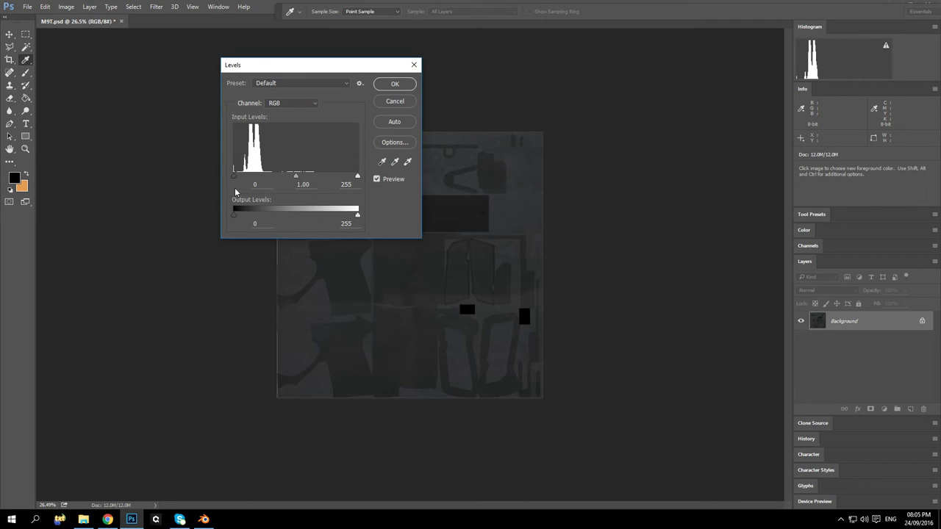
drag(236, 179, 241, 183)
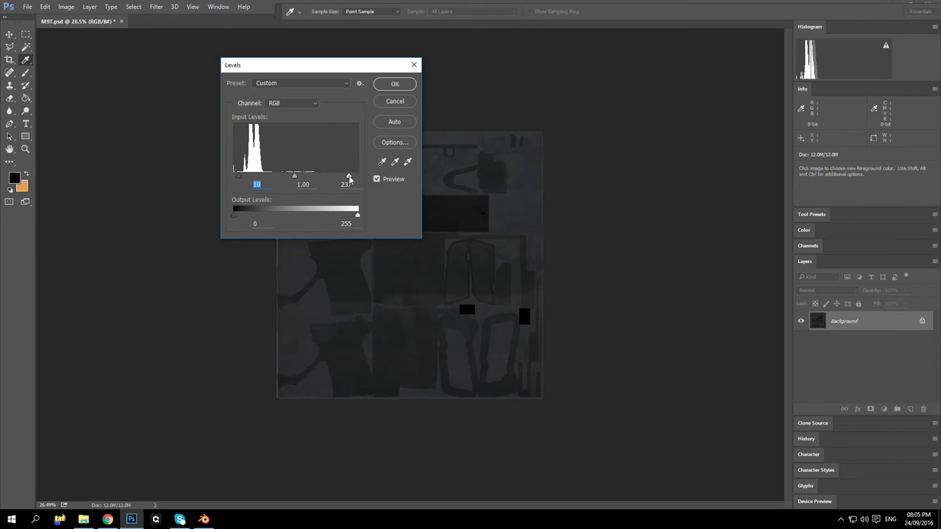
drag(348, 179, 361, 181)
drag(242, 180, 217, 181)
drag(233, 221, 236, 219)
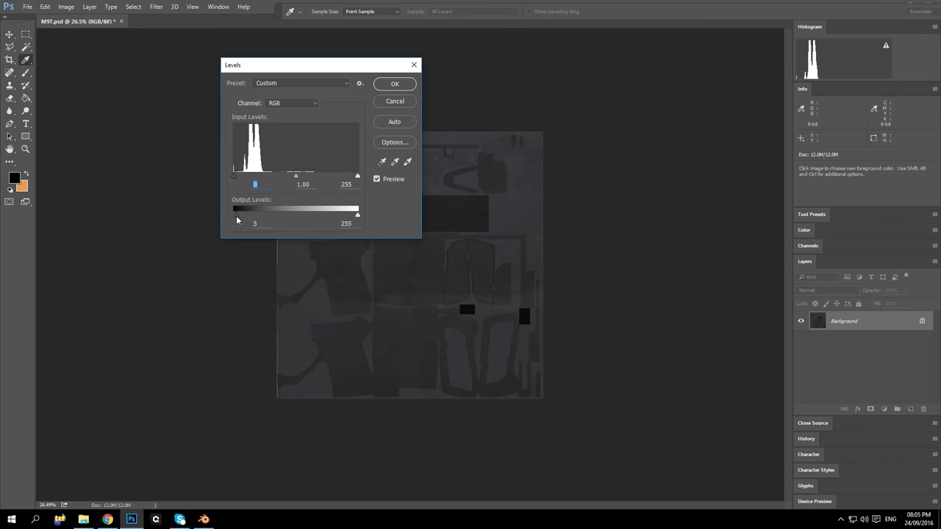
drag(358, 213, 343, 215)
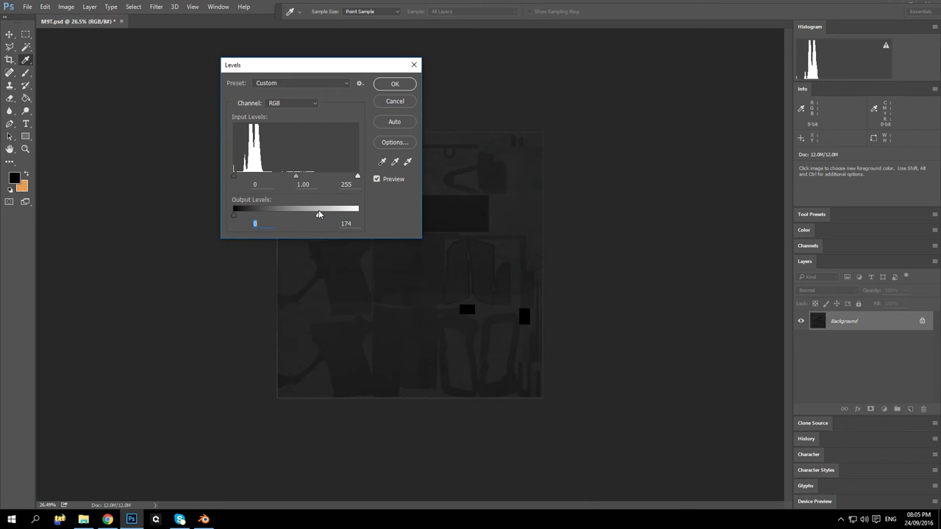
drag(319, 214, 320, 213)
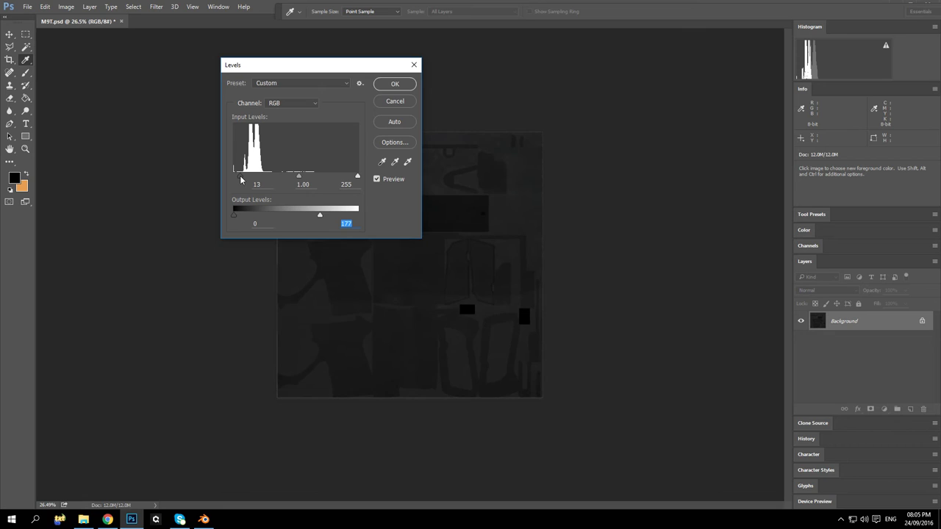
drag(240, 178, 239, 177)
click(393, 86)
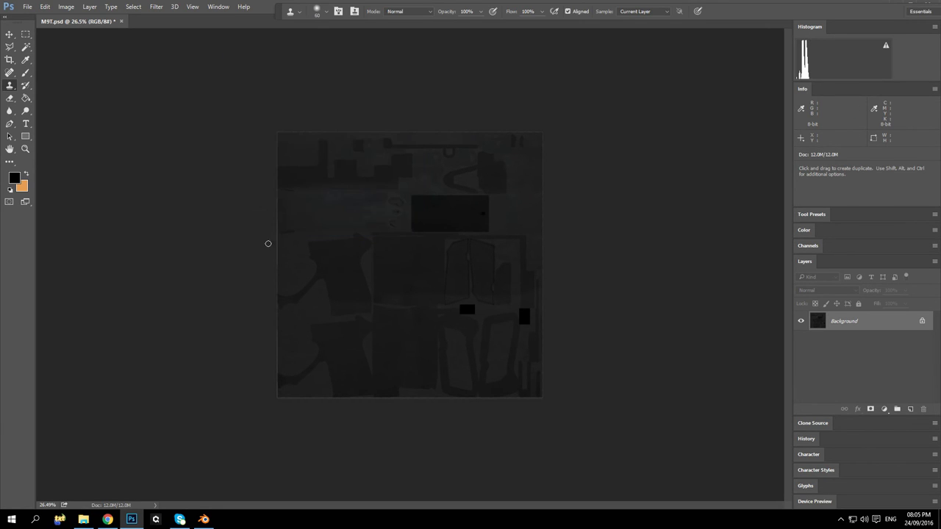
key(s)
key(ctrl+plus)
scroll(579, 297, up, 3)
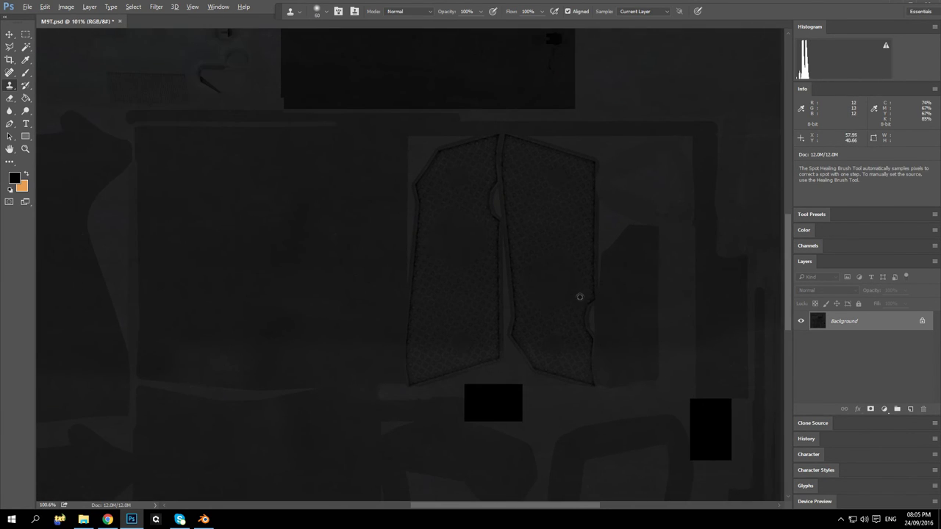
Save the texture as PNG over the existing M9T.png, accepting the default PNG options
click(28, 7)
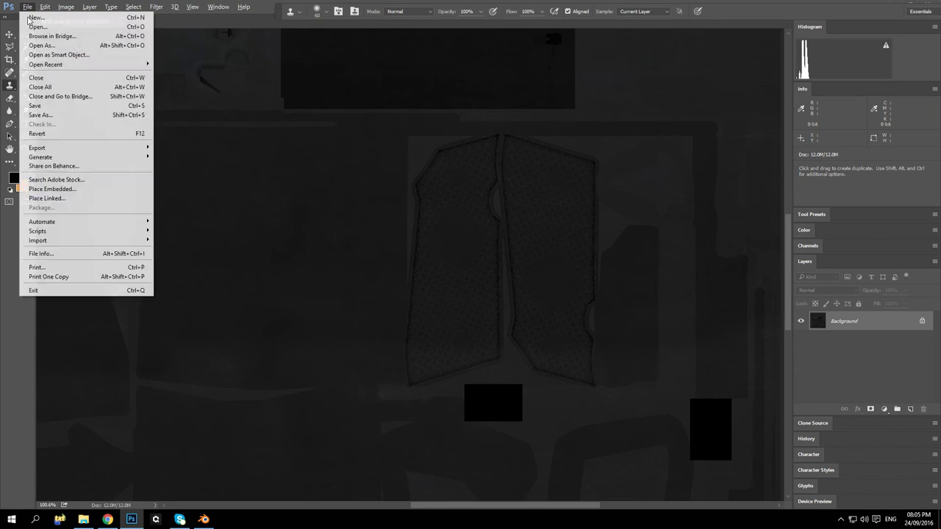
click(40, 115)
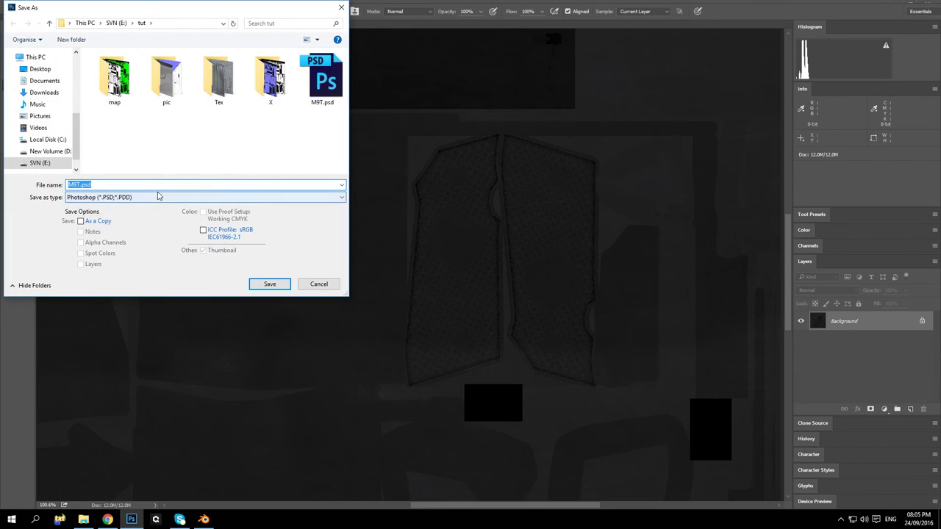
click(215, 197)
click(151, 338)
click(272, 284)
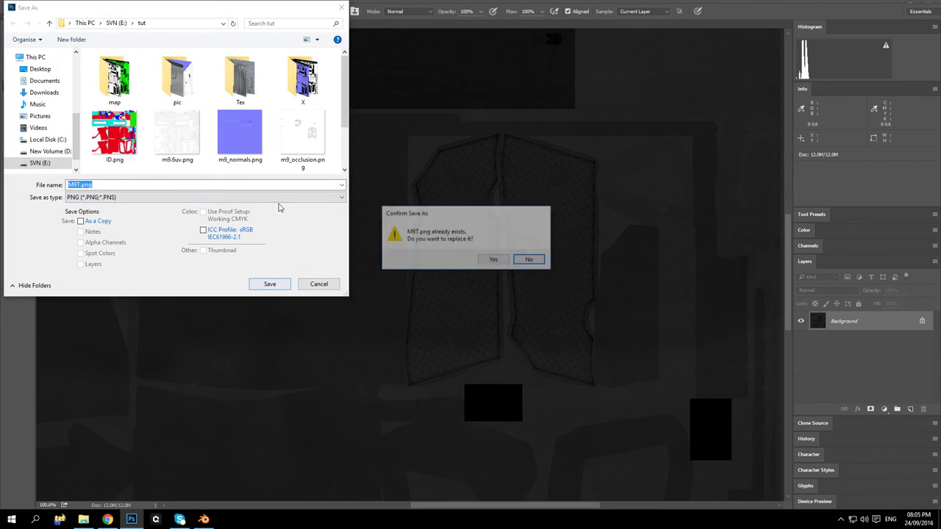
click(494, 261)
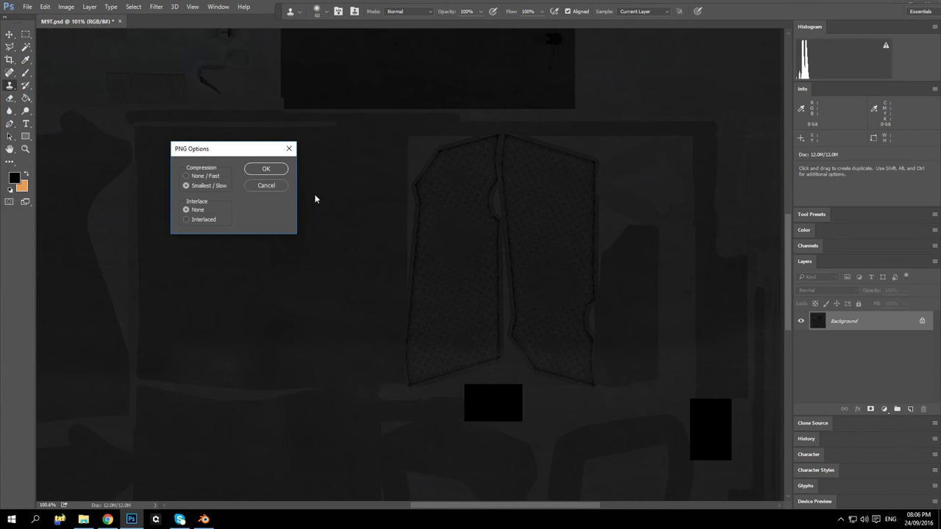
click(267, 172)
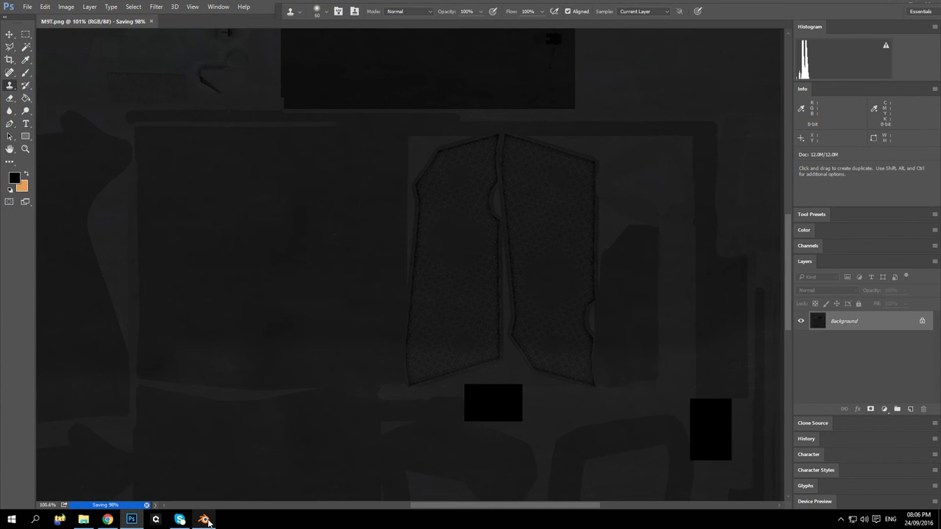
mouse_move(210, 520)
click(205, 520)
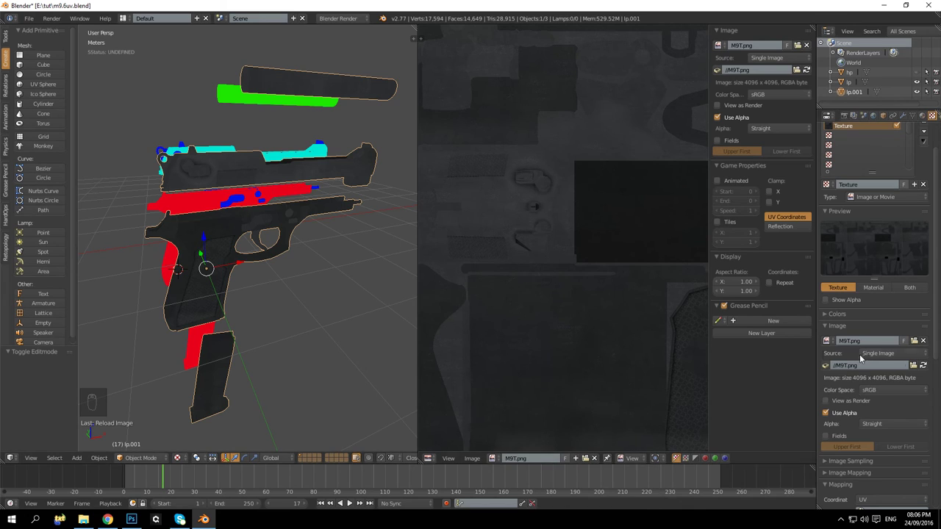
Reload M9T.png in Blender and orbit the pistol to inspect the darker texture and grip
click(923, 365)
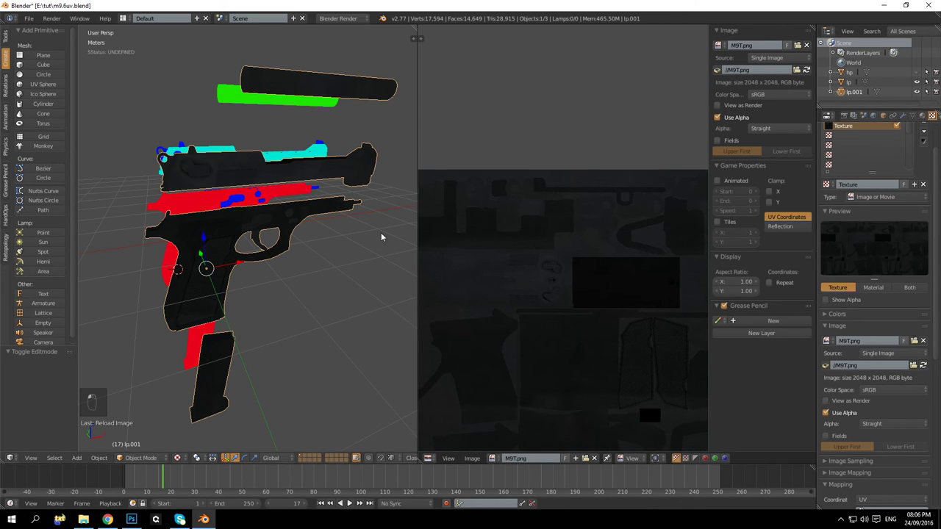
scroll(247, 167, up, 6)
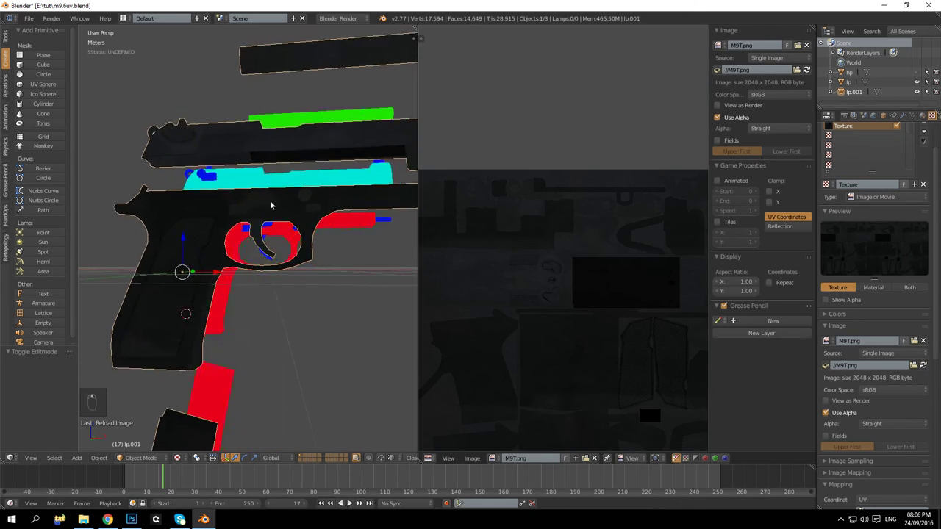
scroll(270, 206, up, 5)
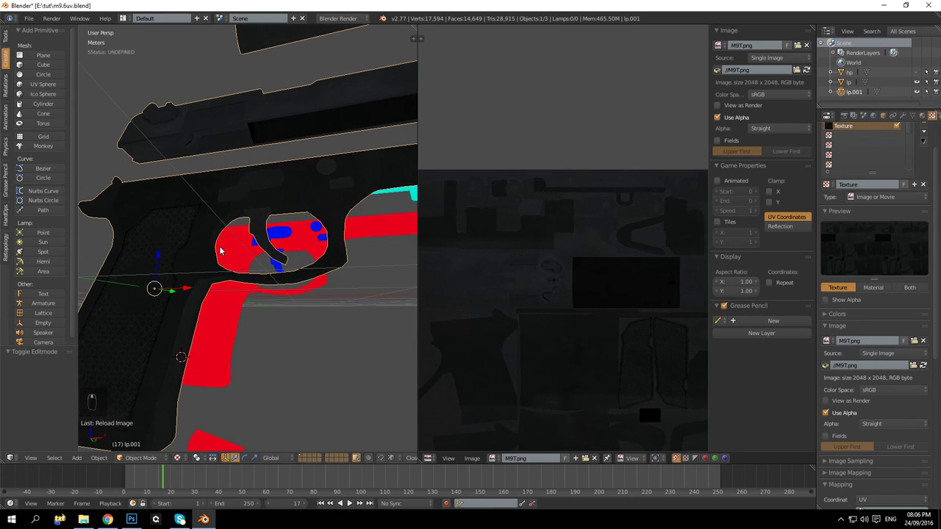
drag(220, 251, 246, 267)
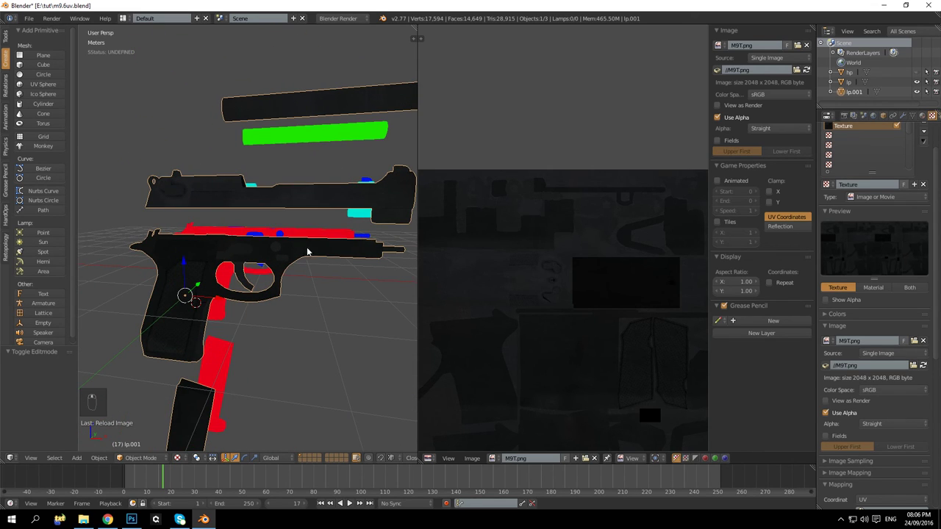
drag(307, 252, 220, 233)
Toggle the pistol's mode with Tab, then switch over to the Chrome browser
key(Tab)
key(Tab)
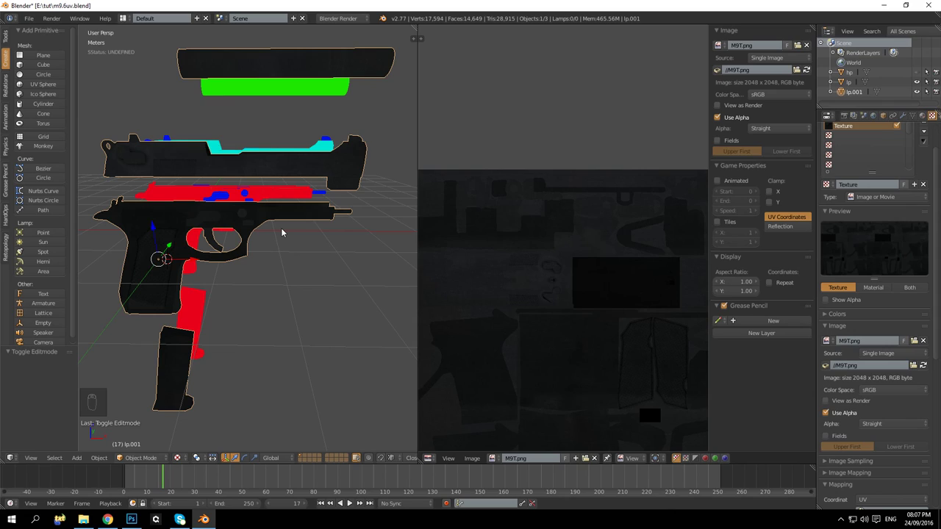
click(107, 520)
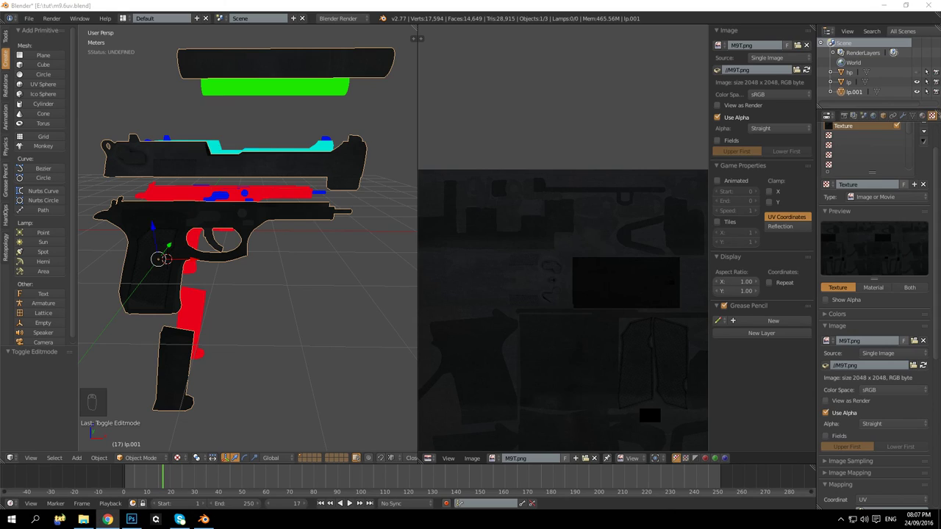